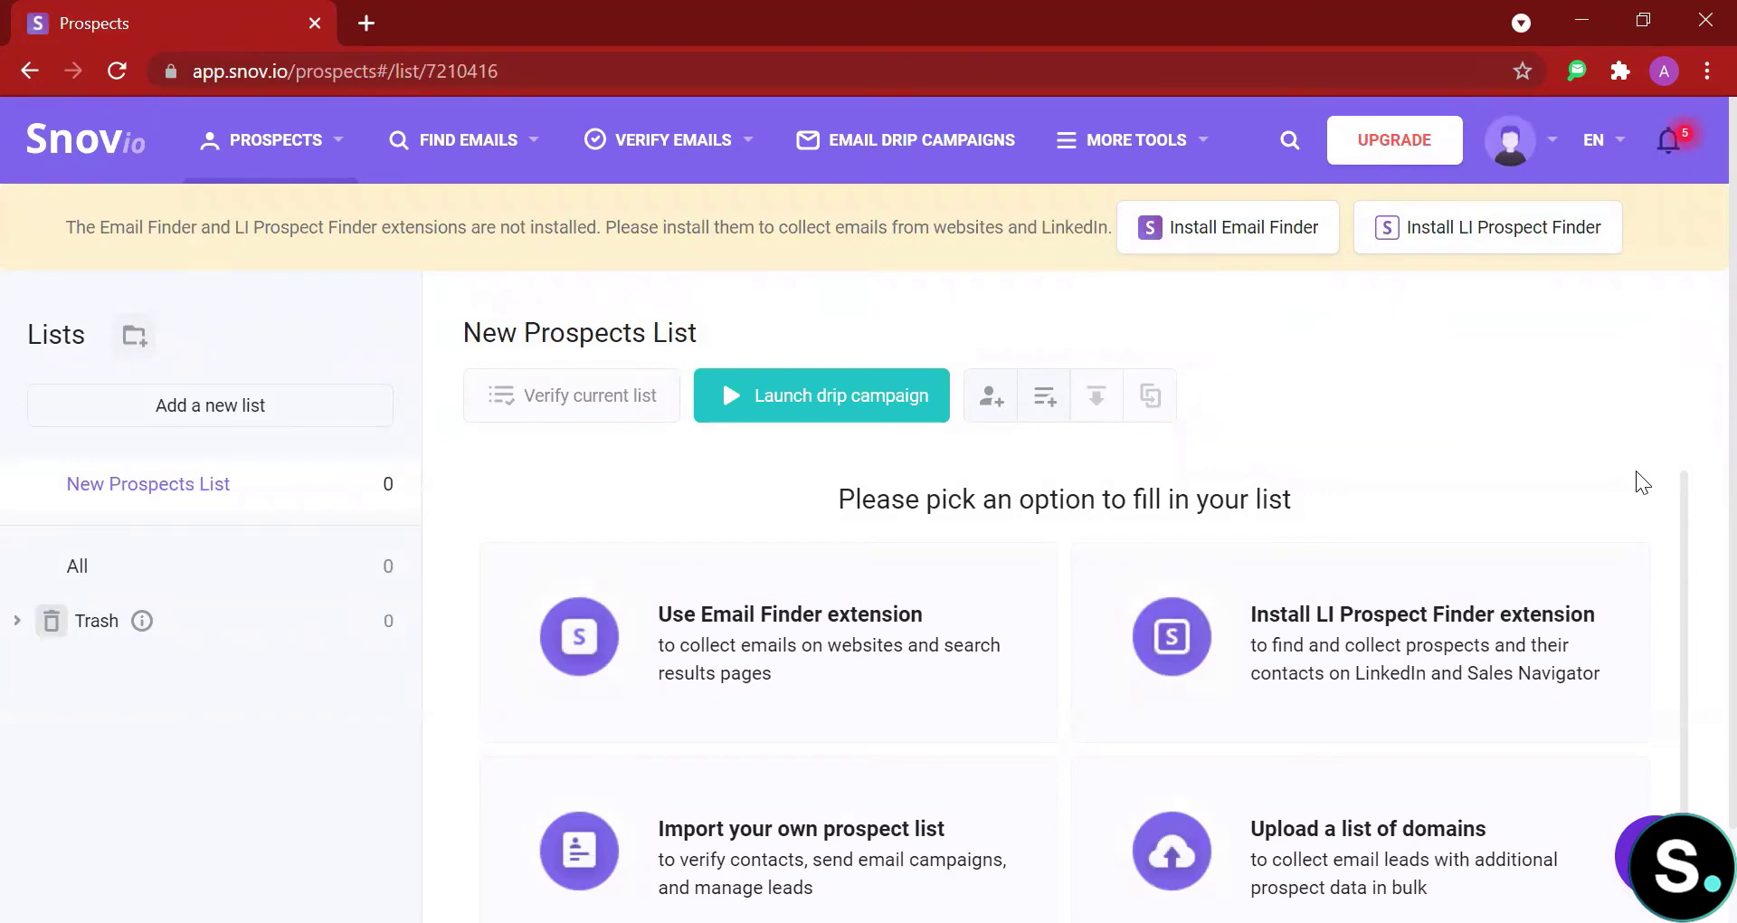
Review the available options for filling the New Prospects List
scroll(1636, 471, "down", 3)
scroll(1636, 470, "up", 3)
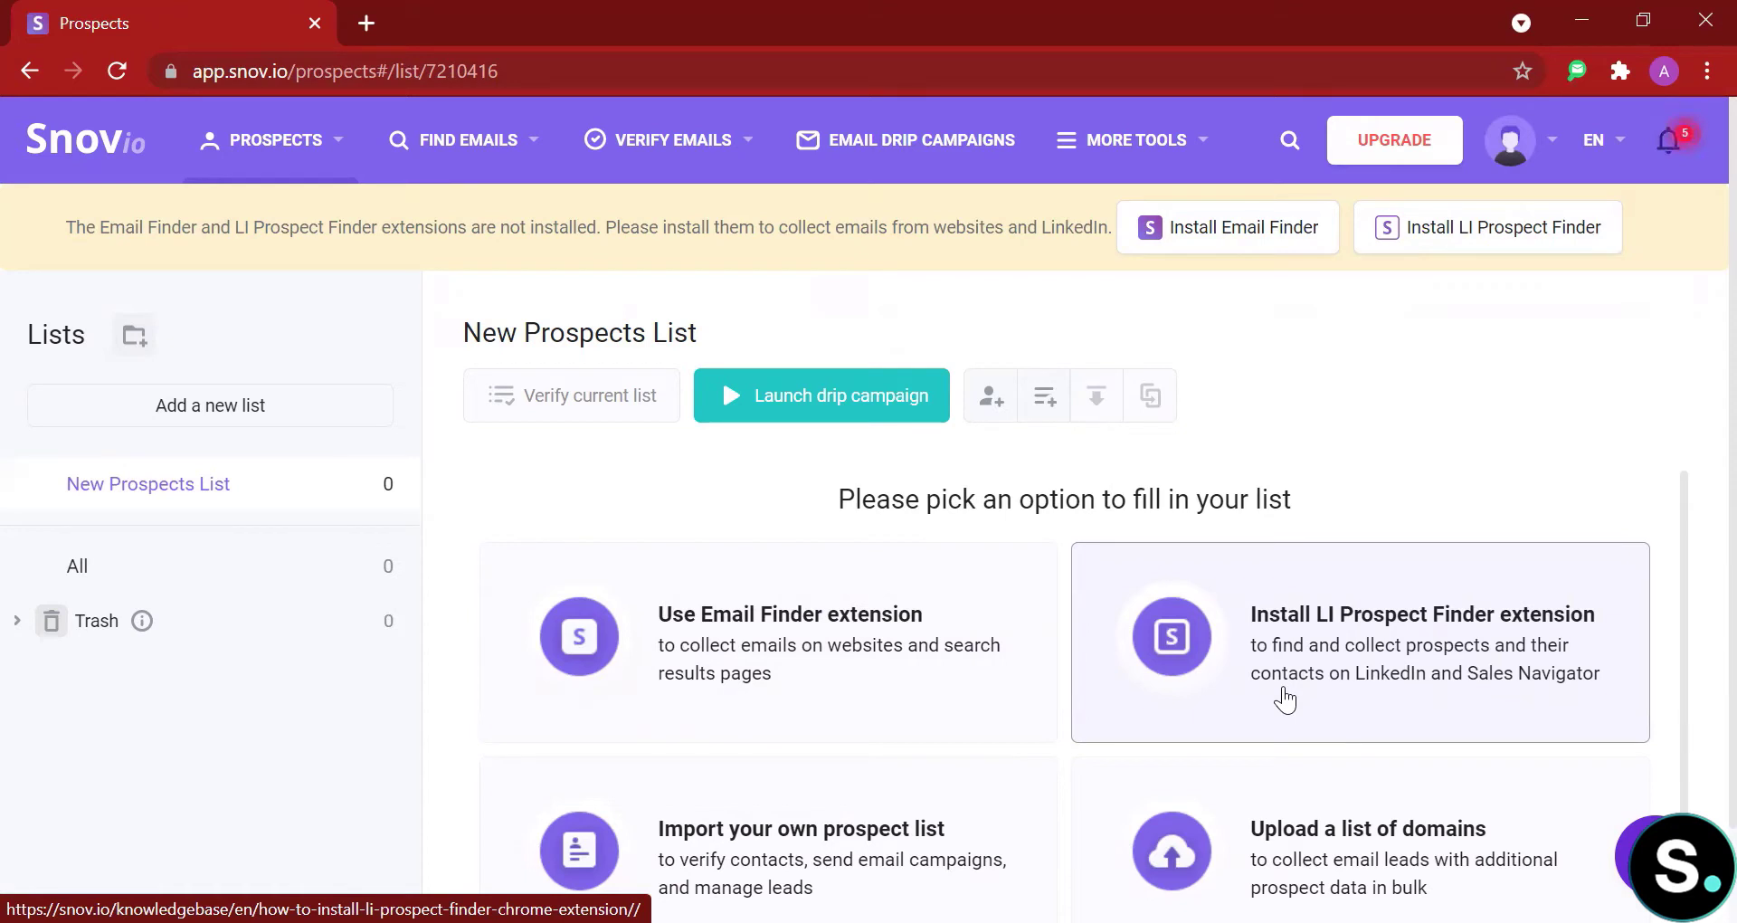
scroll(1285, 700, "down", 1)
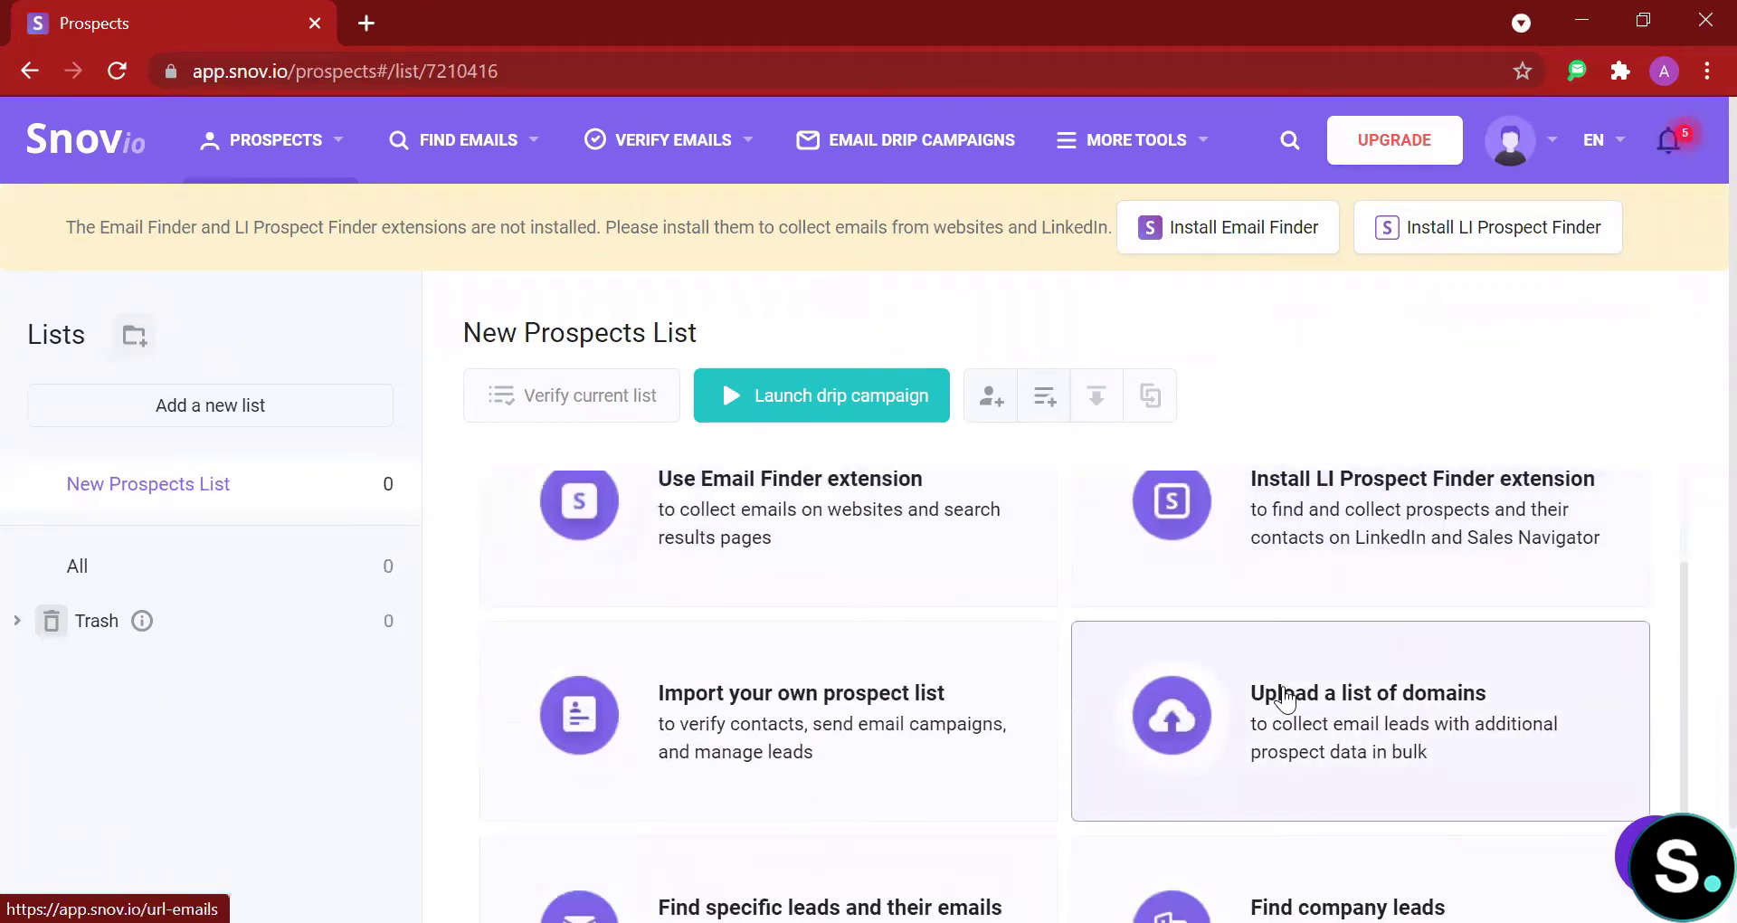
scroll(1285, 698, "down", 1)
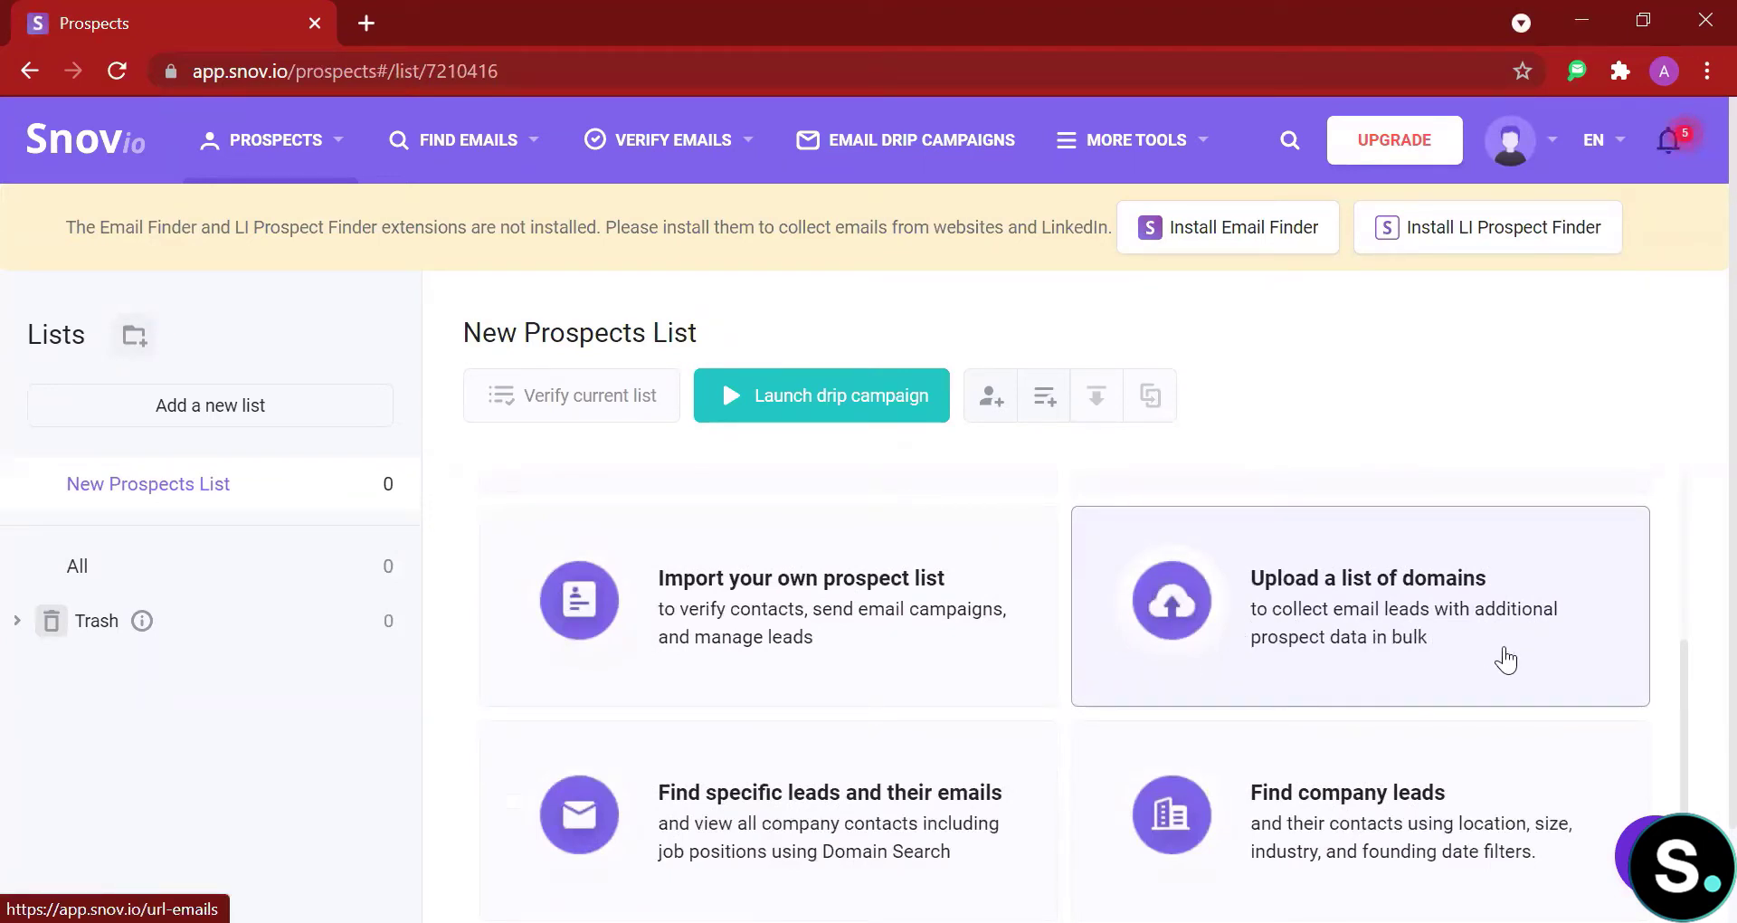
scroll(1507, 661, "down", 1)
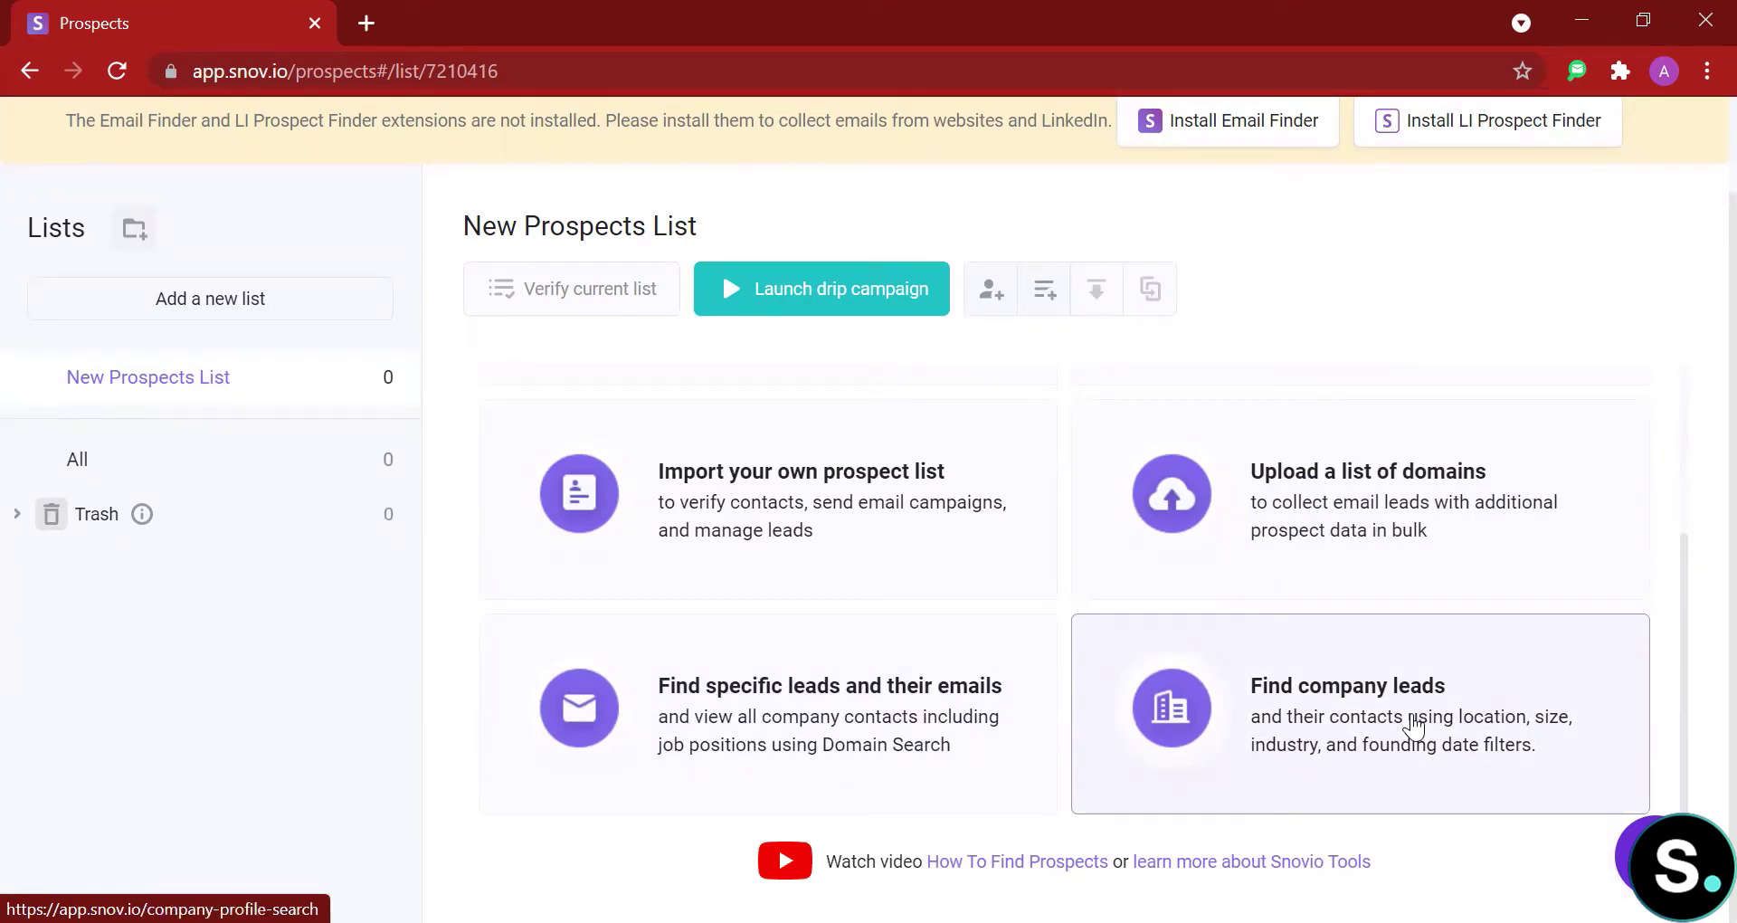
scroll(1414, 724, "up", 2)
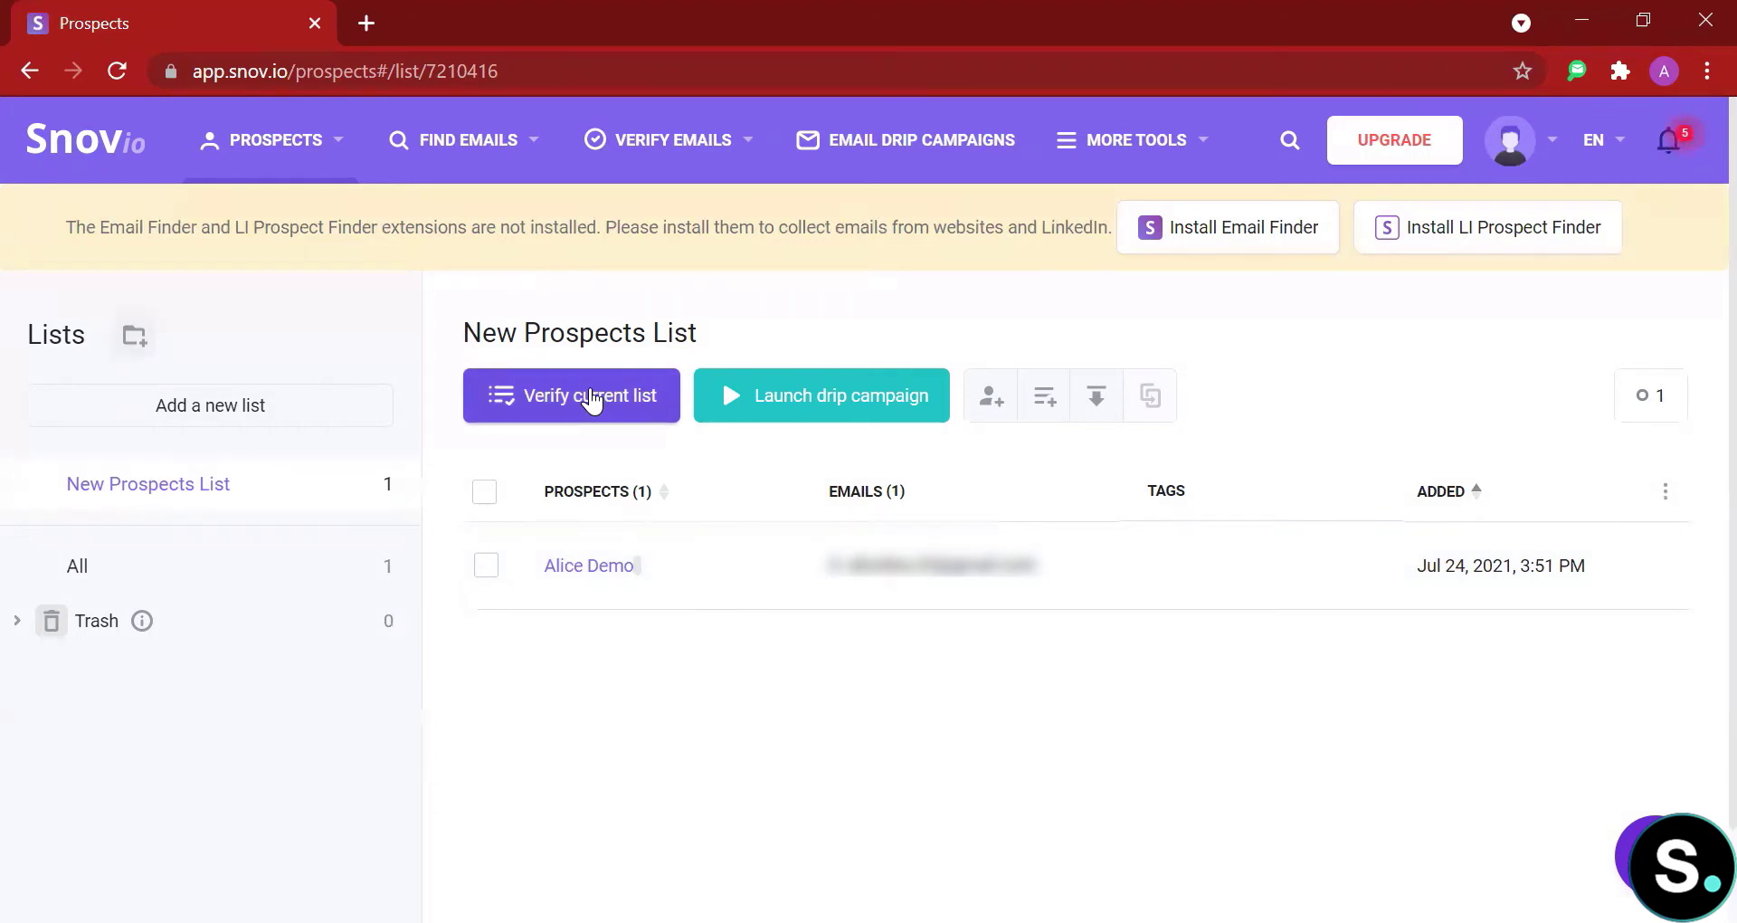
Verify the email addresses in the New Prospects List
left_click(593, 398)
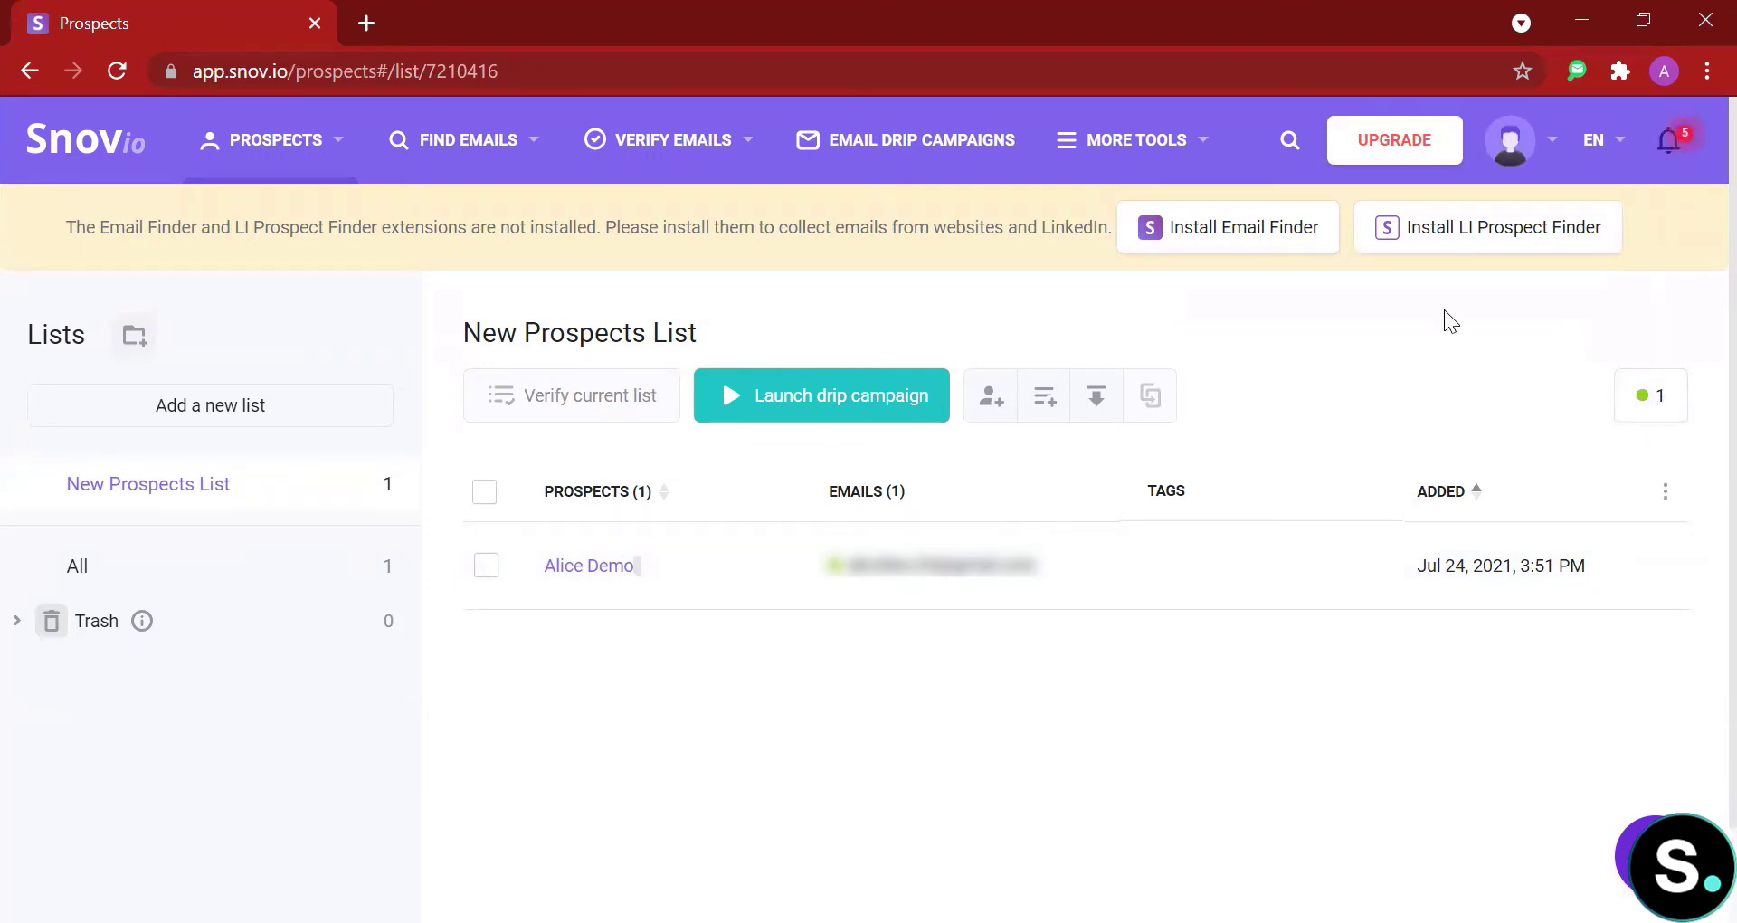
Create a new email drip campaign that sends to New Prospects List
left_click(991, 142)
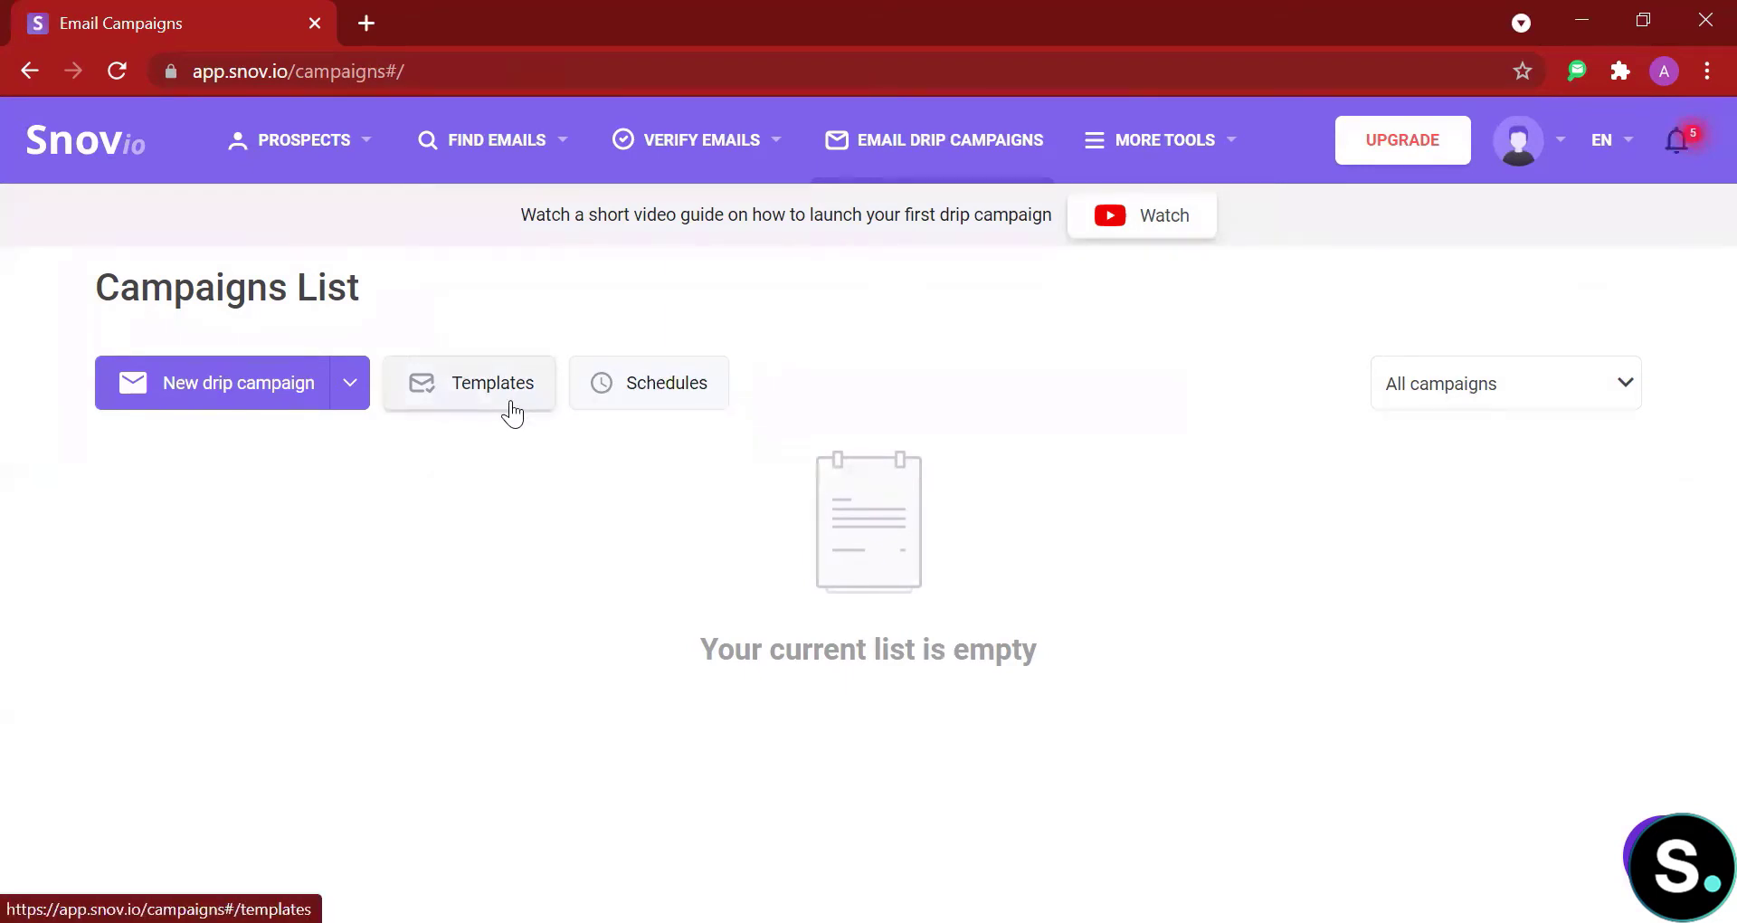
left_click(257, 395)
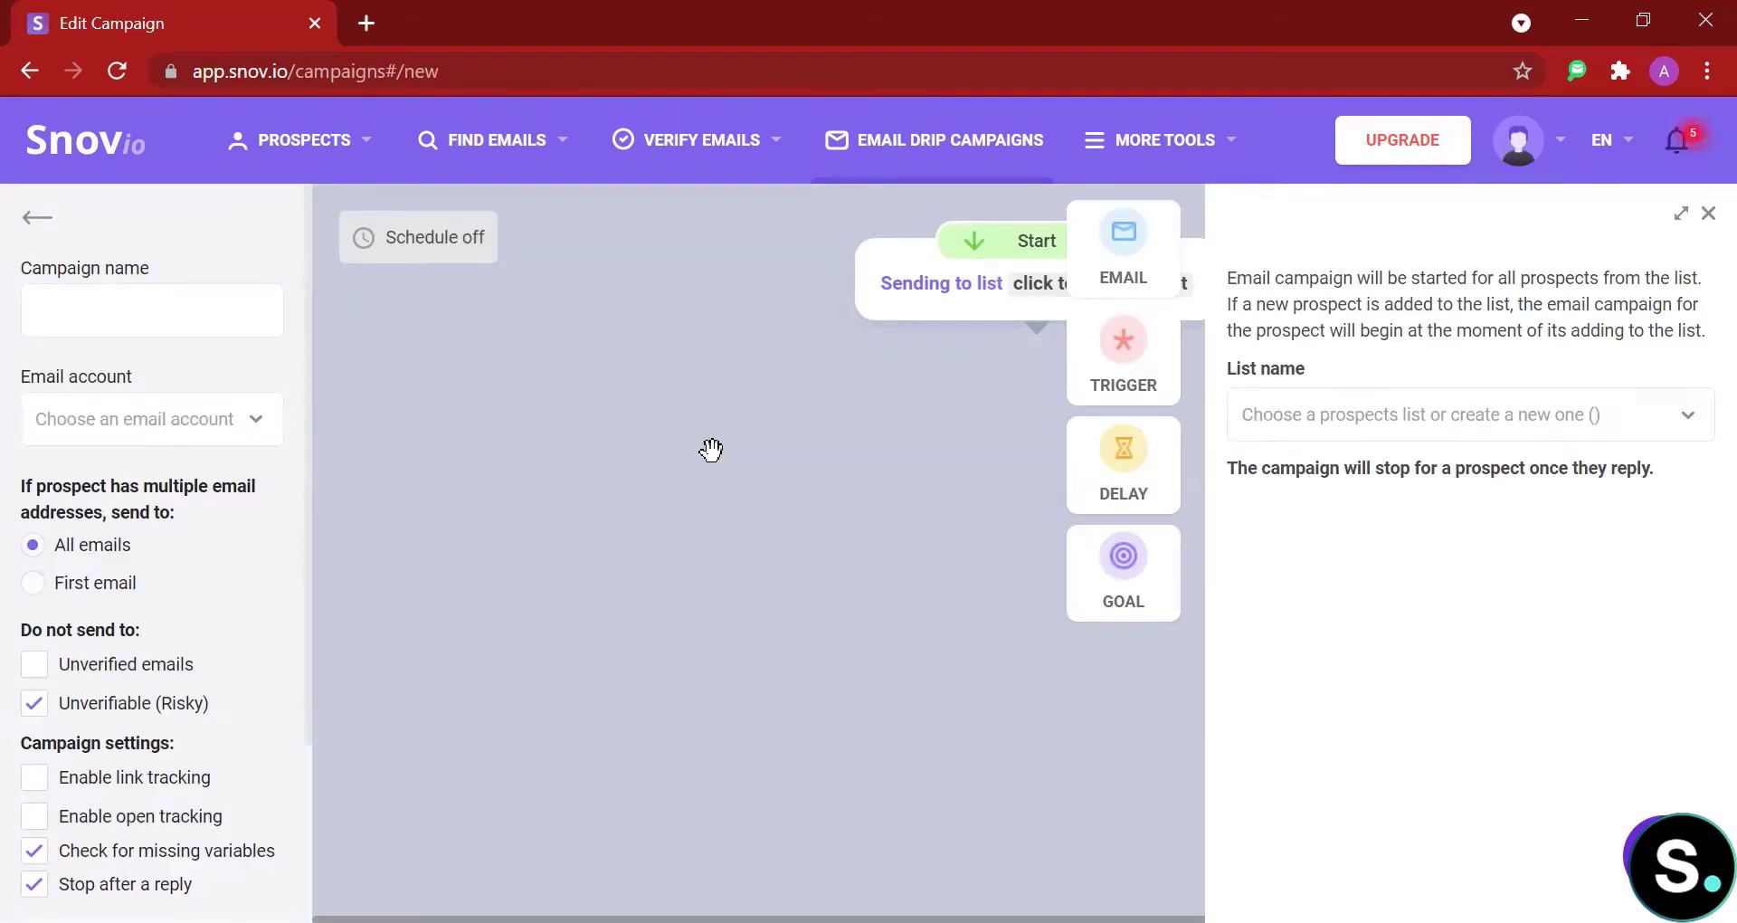
left_click(1278, 414)
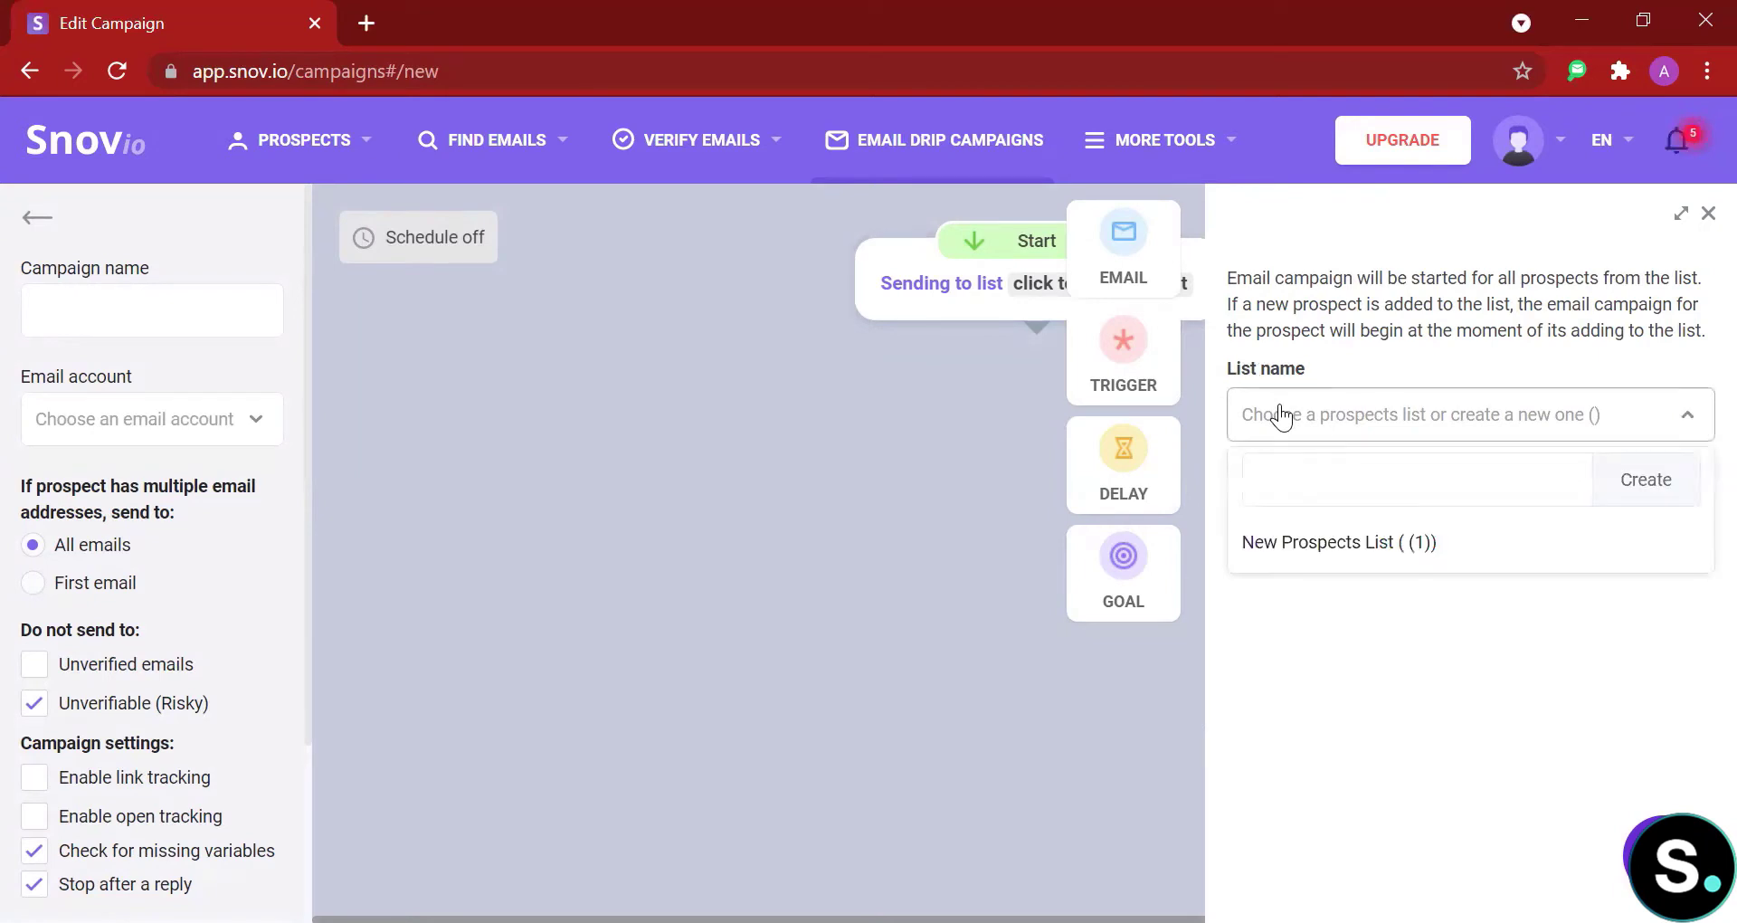
left_click(1416, 545)
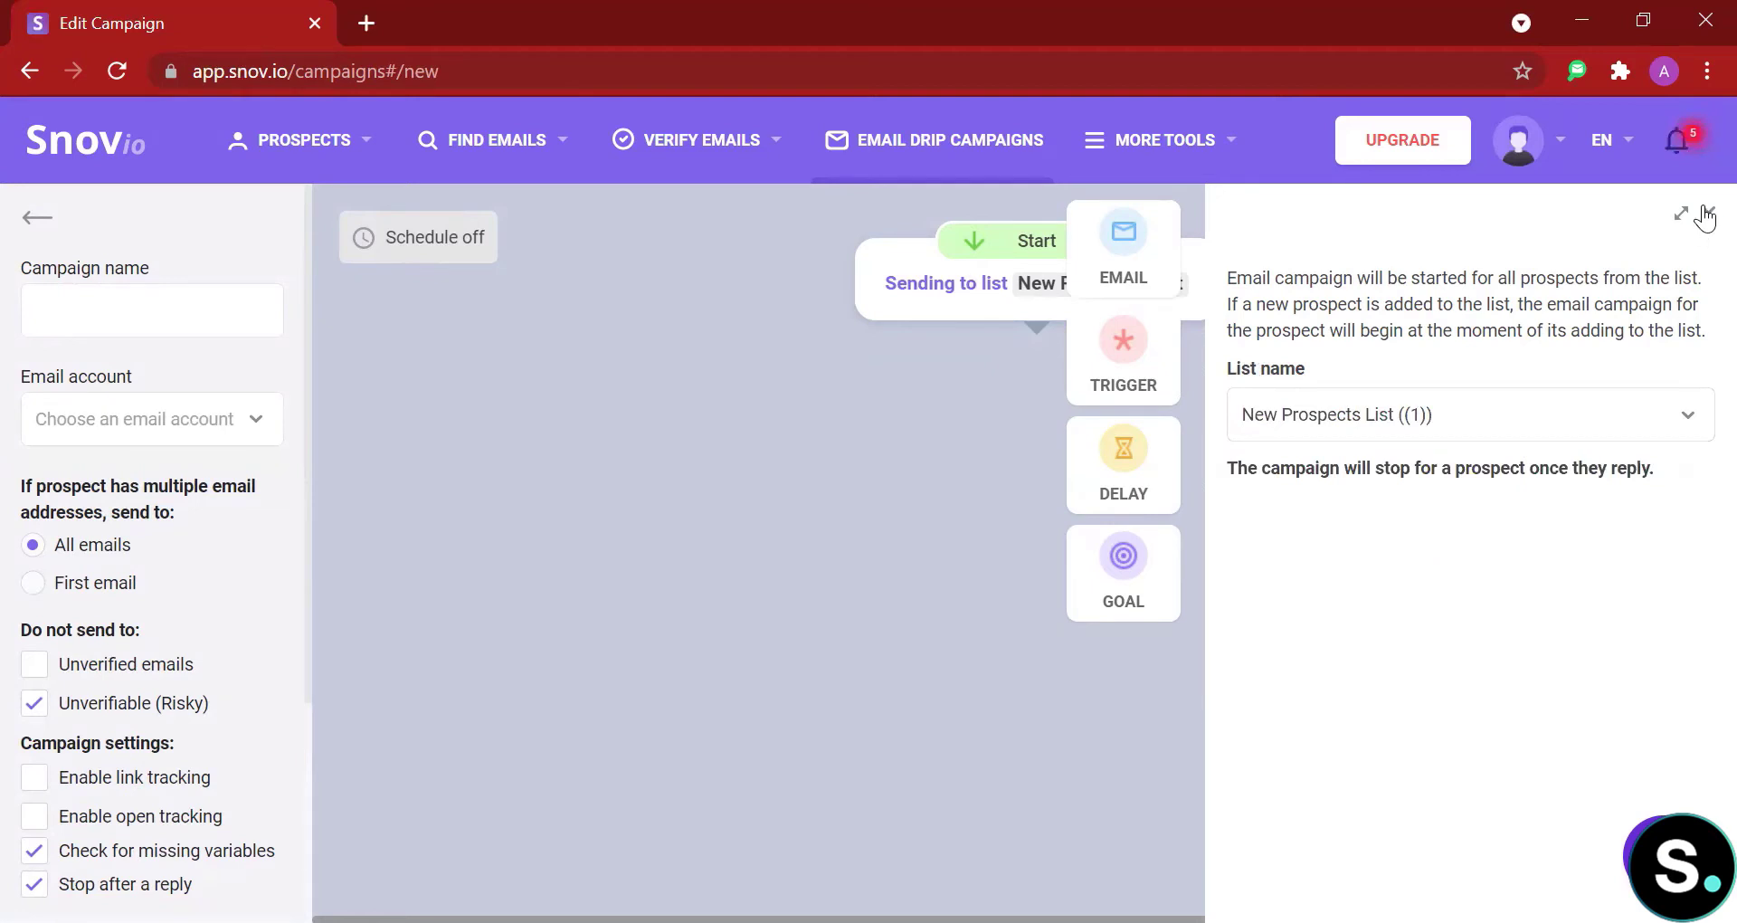
Name the campaign "Demo" and check the available sender email accounts
left_click(75, 308)
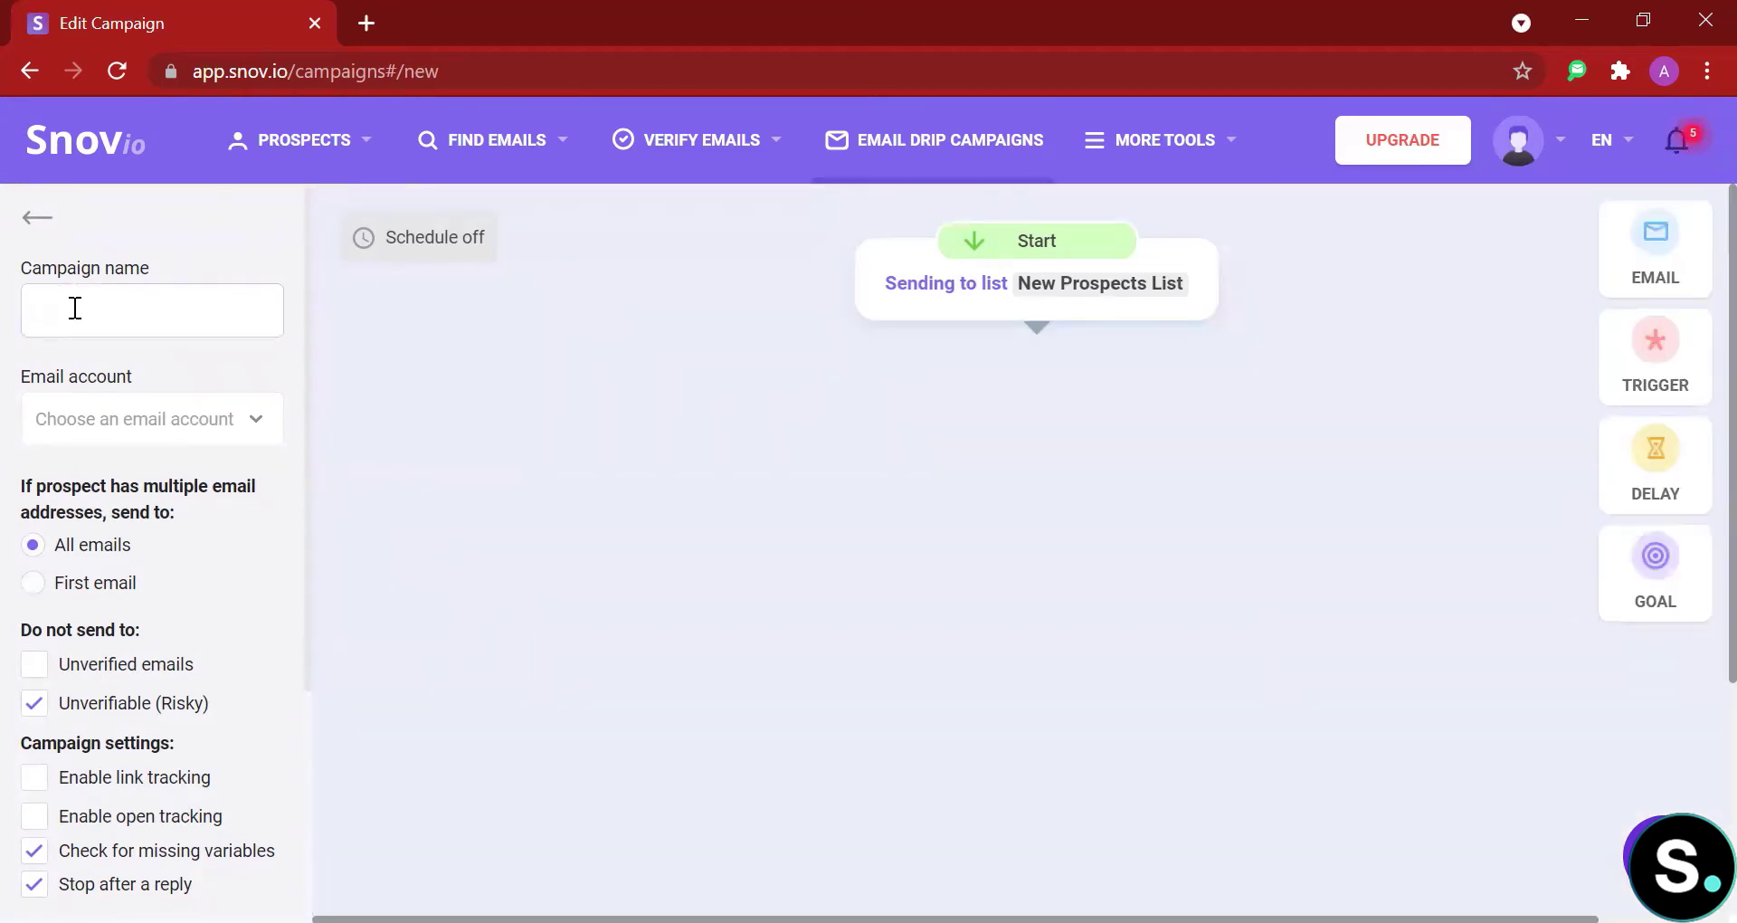
type("Demo")
left_click(143, 427)
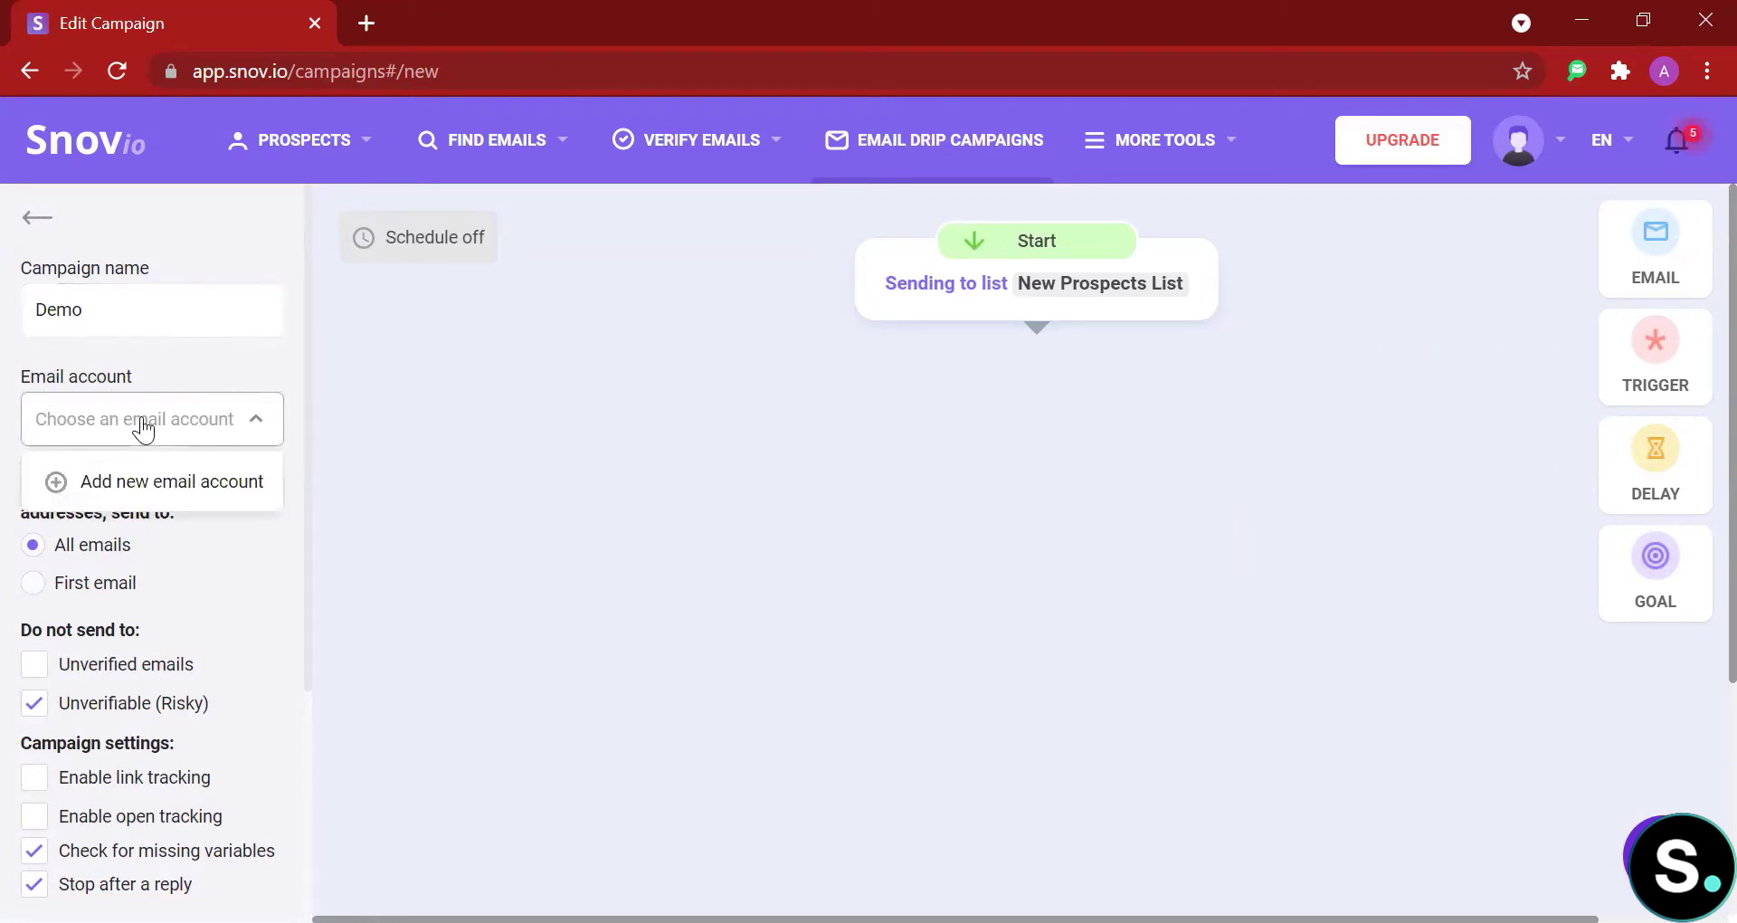
left_click(143, 428)
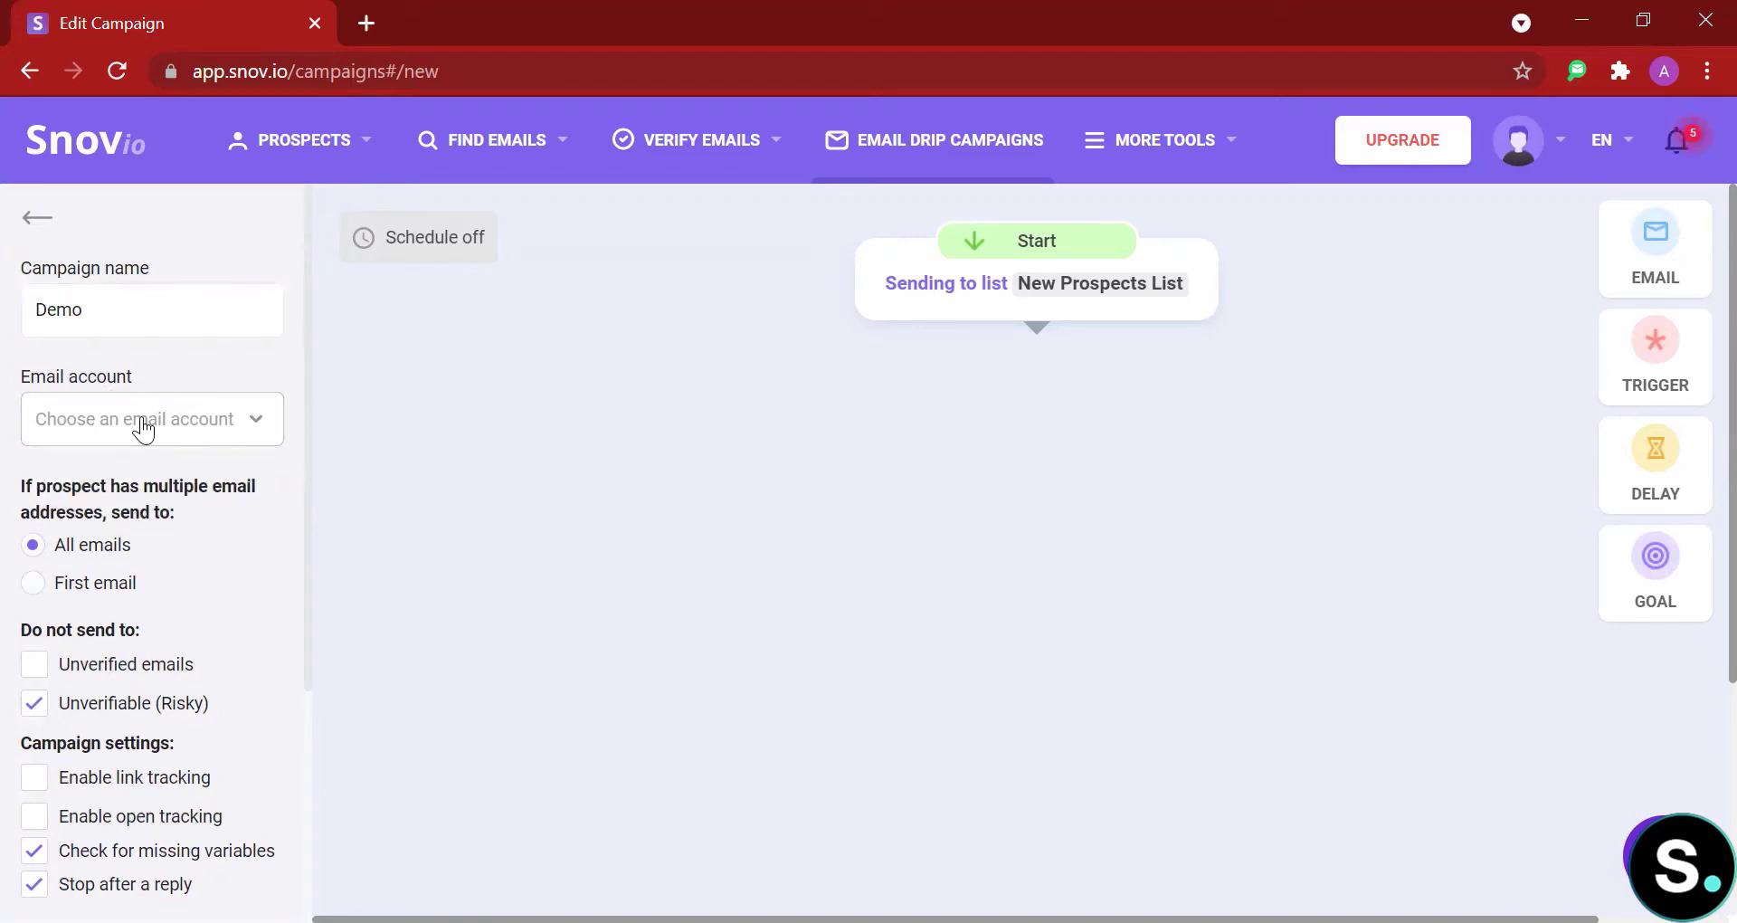
double_click(142, 427)
Send to each prospect's first email only, exclude unverified instead of unverifiable emails, and enable link and open tracking
scroll(143, 427, "down", 2)
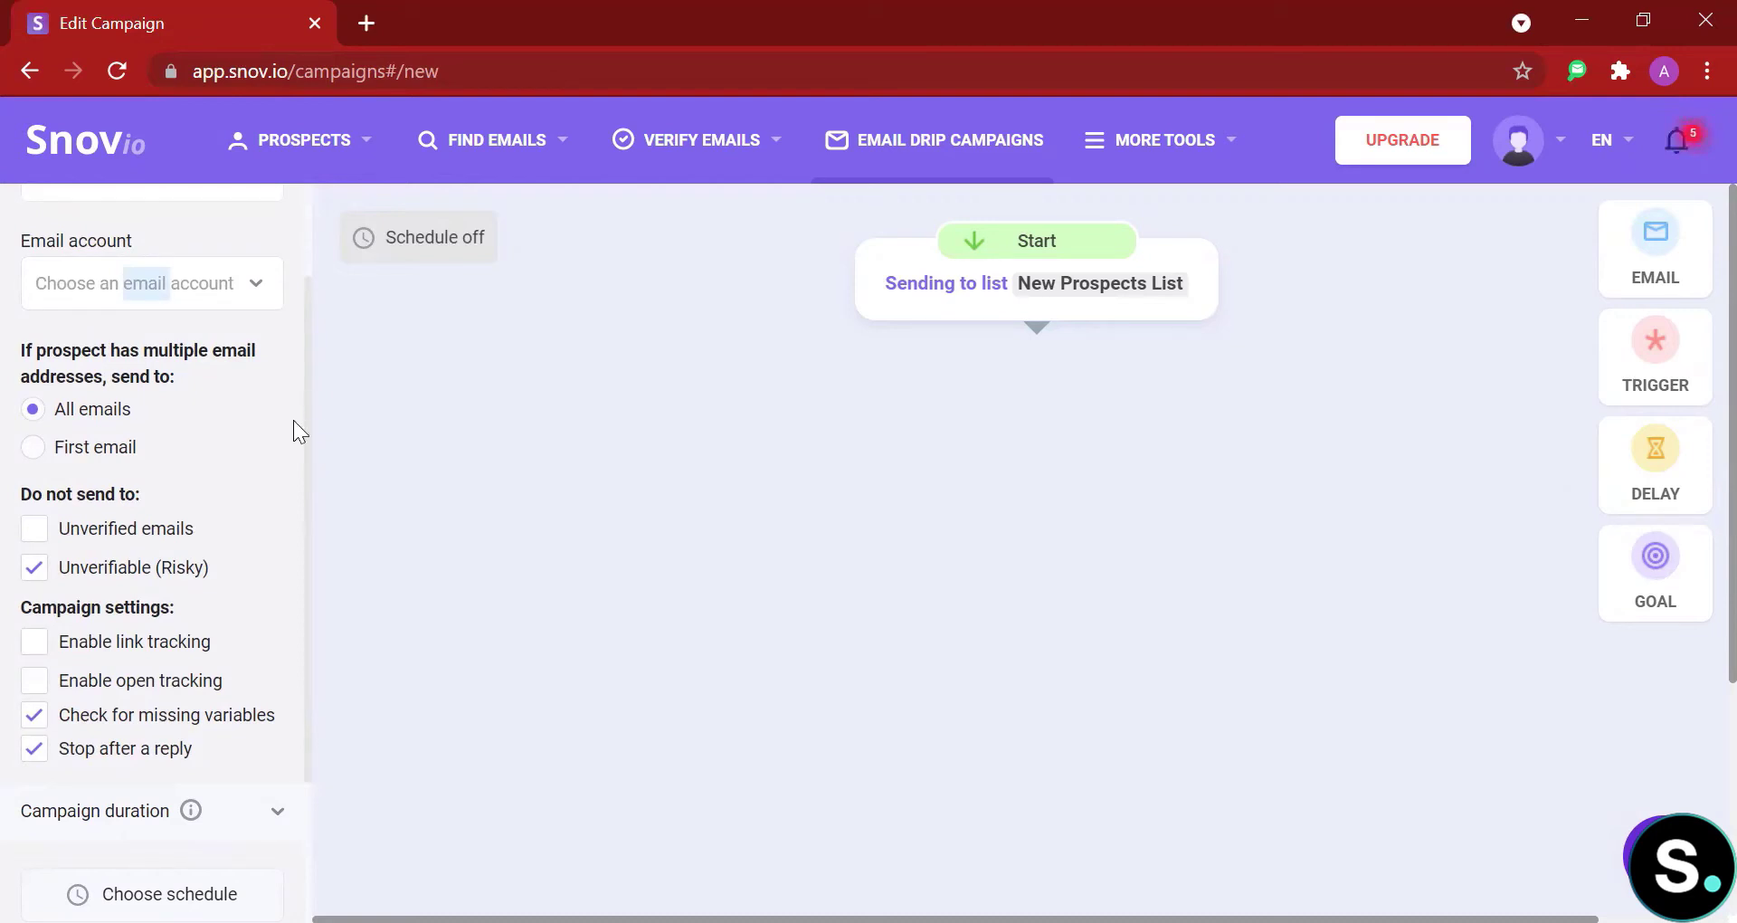
left_click(101, 449)
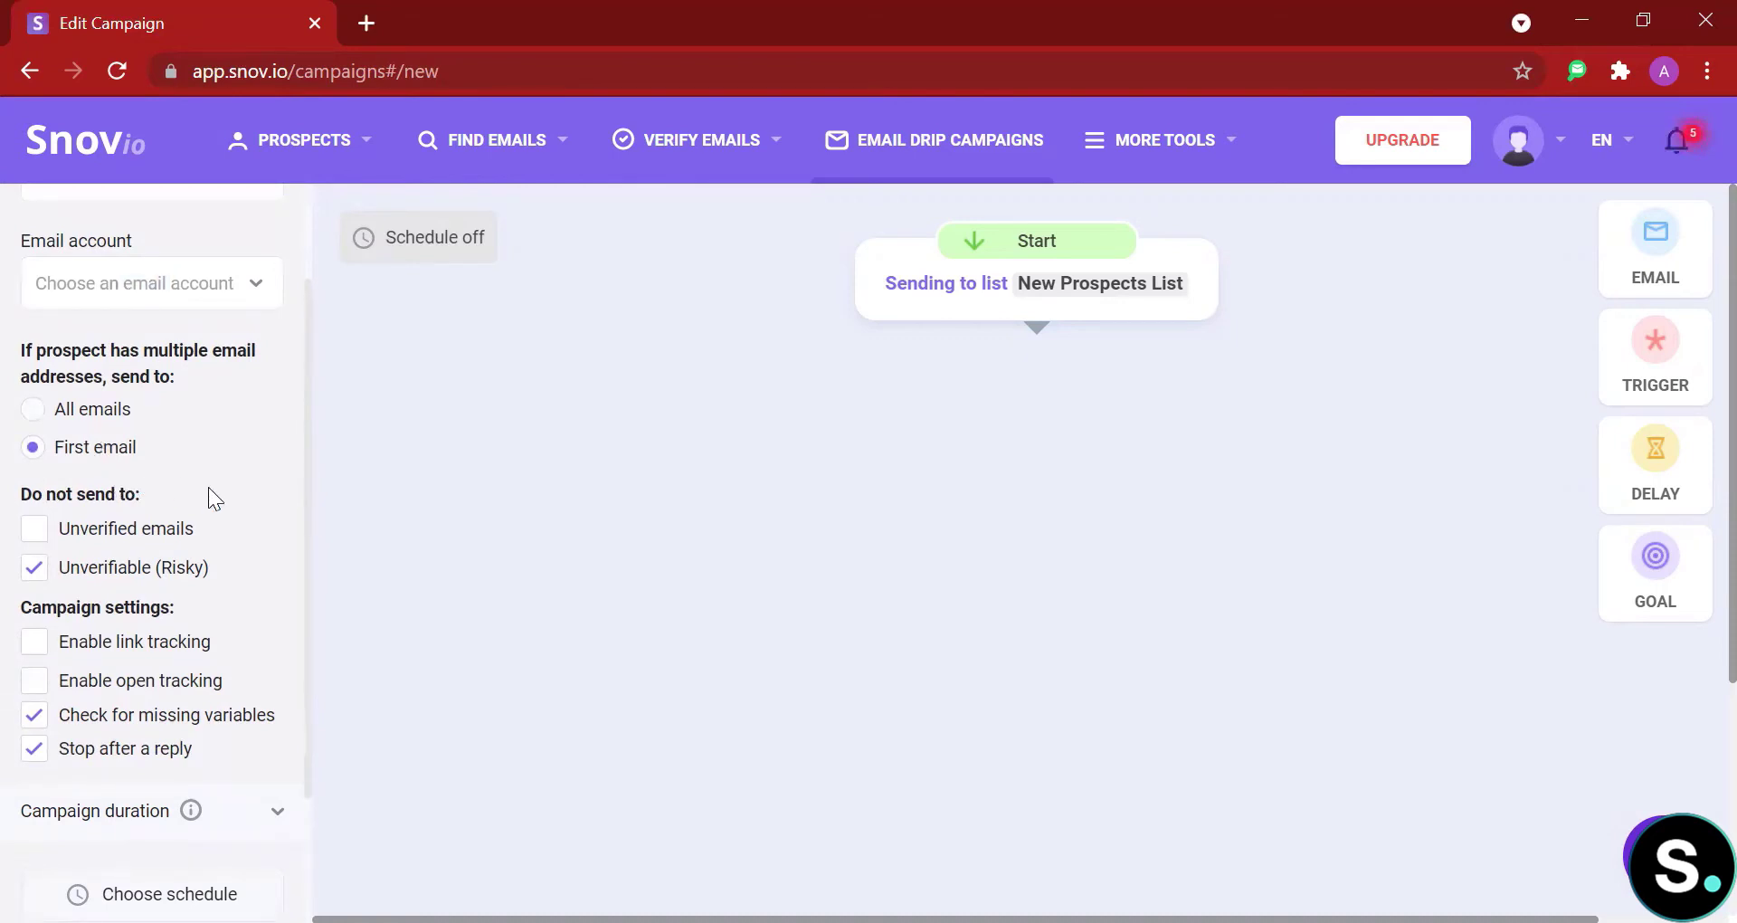
scroll(208, 487, "down", 2)
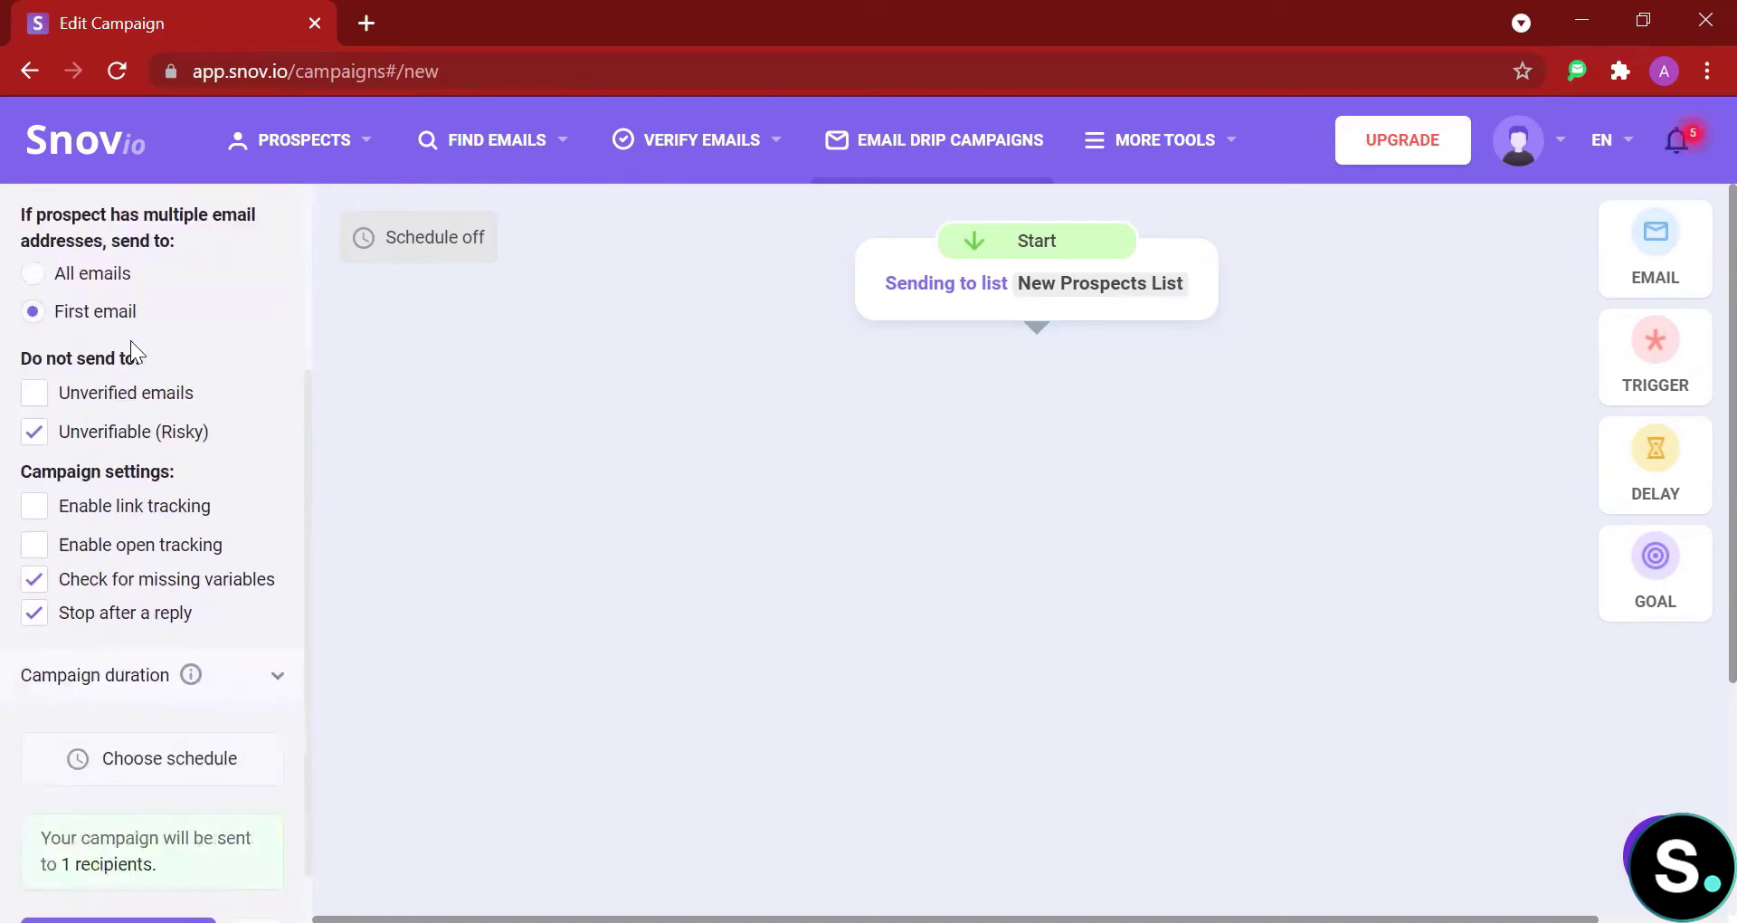
left_click(36, 396)
left_click(32, 513)
left_click(36, 546)
mouse_move(150, 623)
scroll(86, 624, "down", 1)
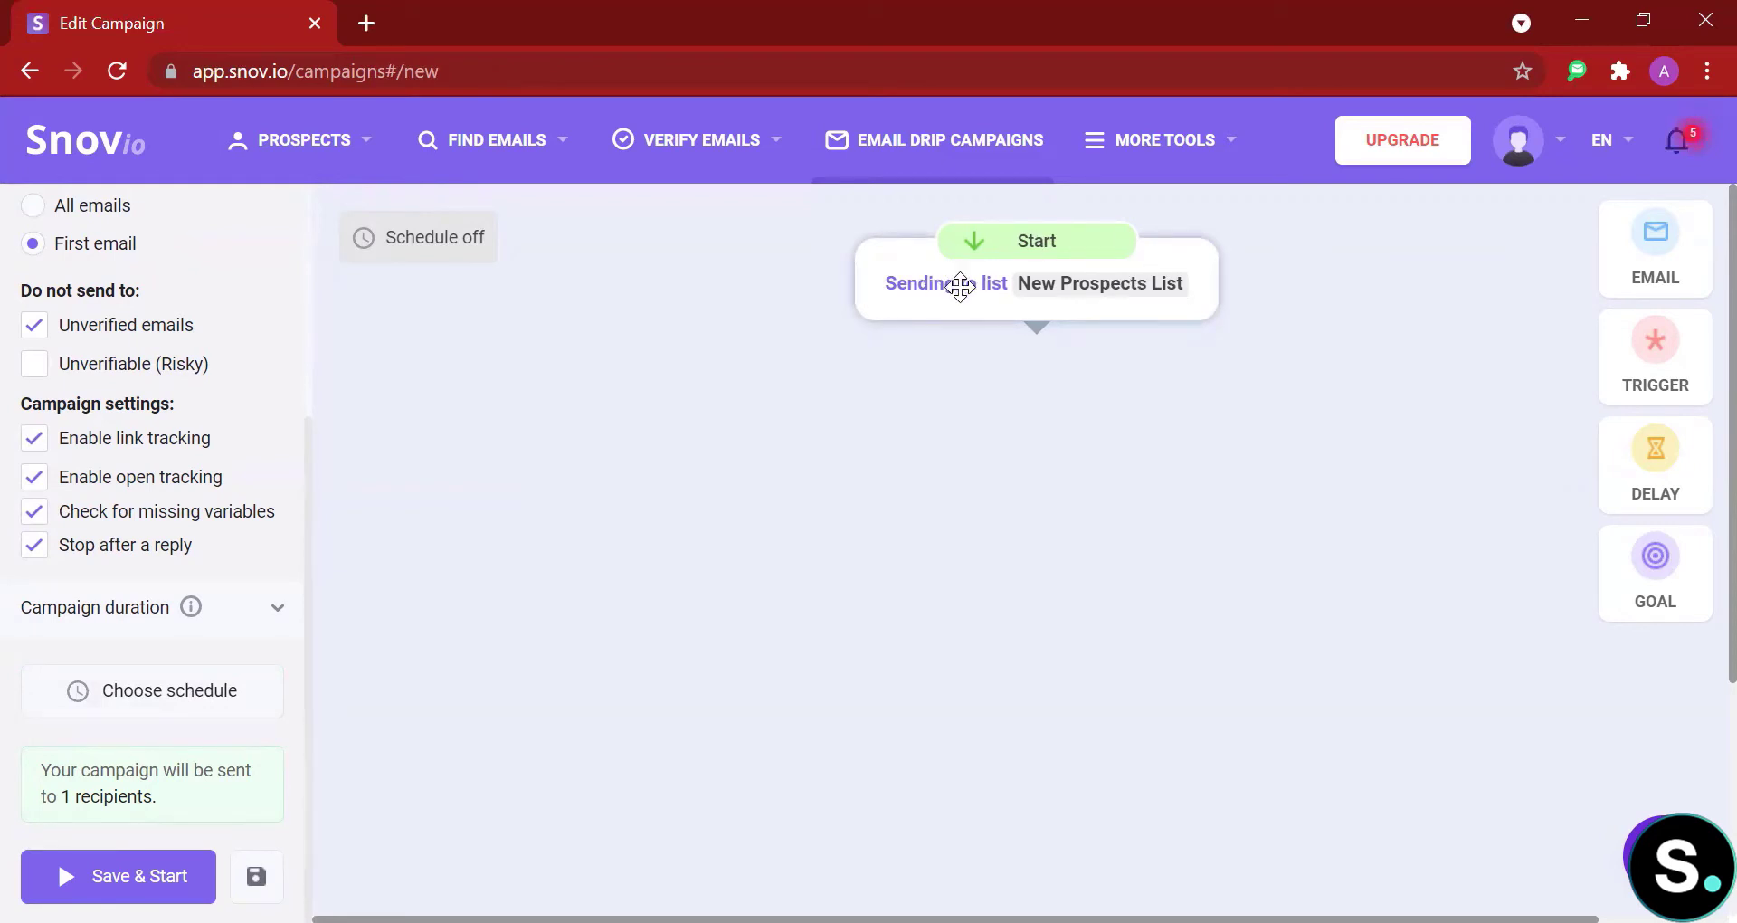
Add an Email block to the campaign flow below Start and connect Start to it
left_click_drag(1660, 232, 1035, 465)
left_click_drag(1031, 326, 1012, 385)
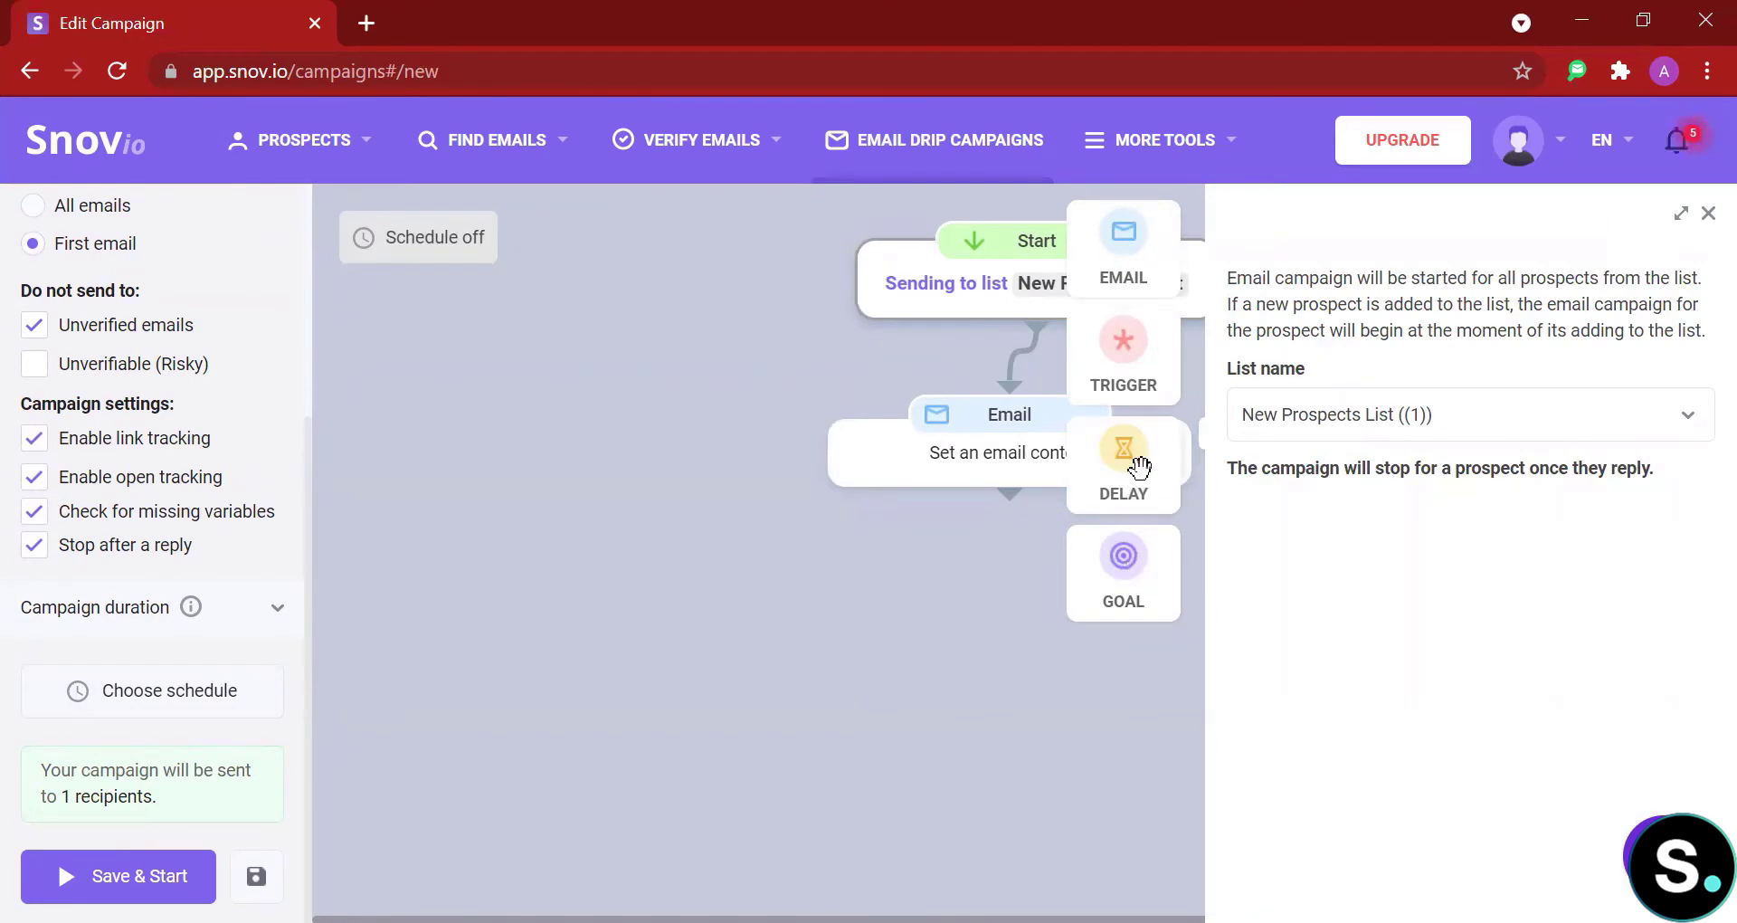
left_click(951, 477)
Set the Email block's subject line to "Hello" and begin its message body with "Hi"
left_click(951, 477)
left_click(1357, 416)
type("Hellp")
left_click(1353, 566)
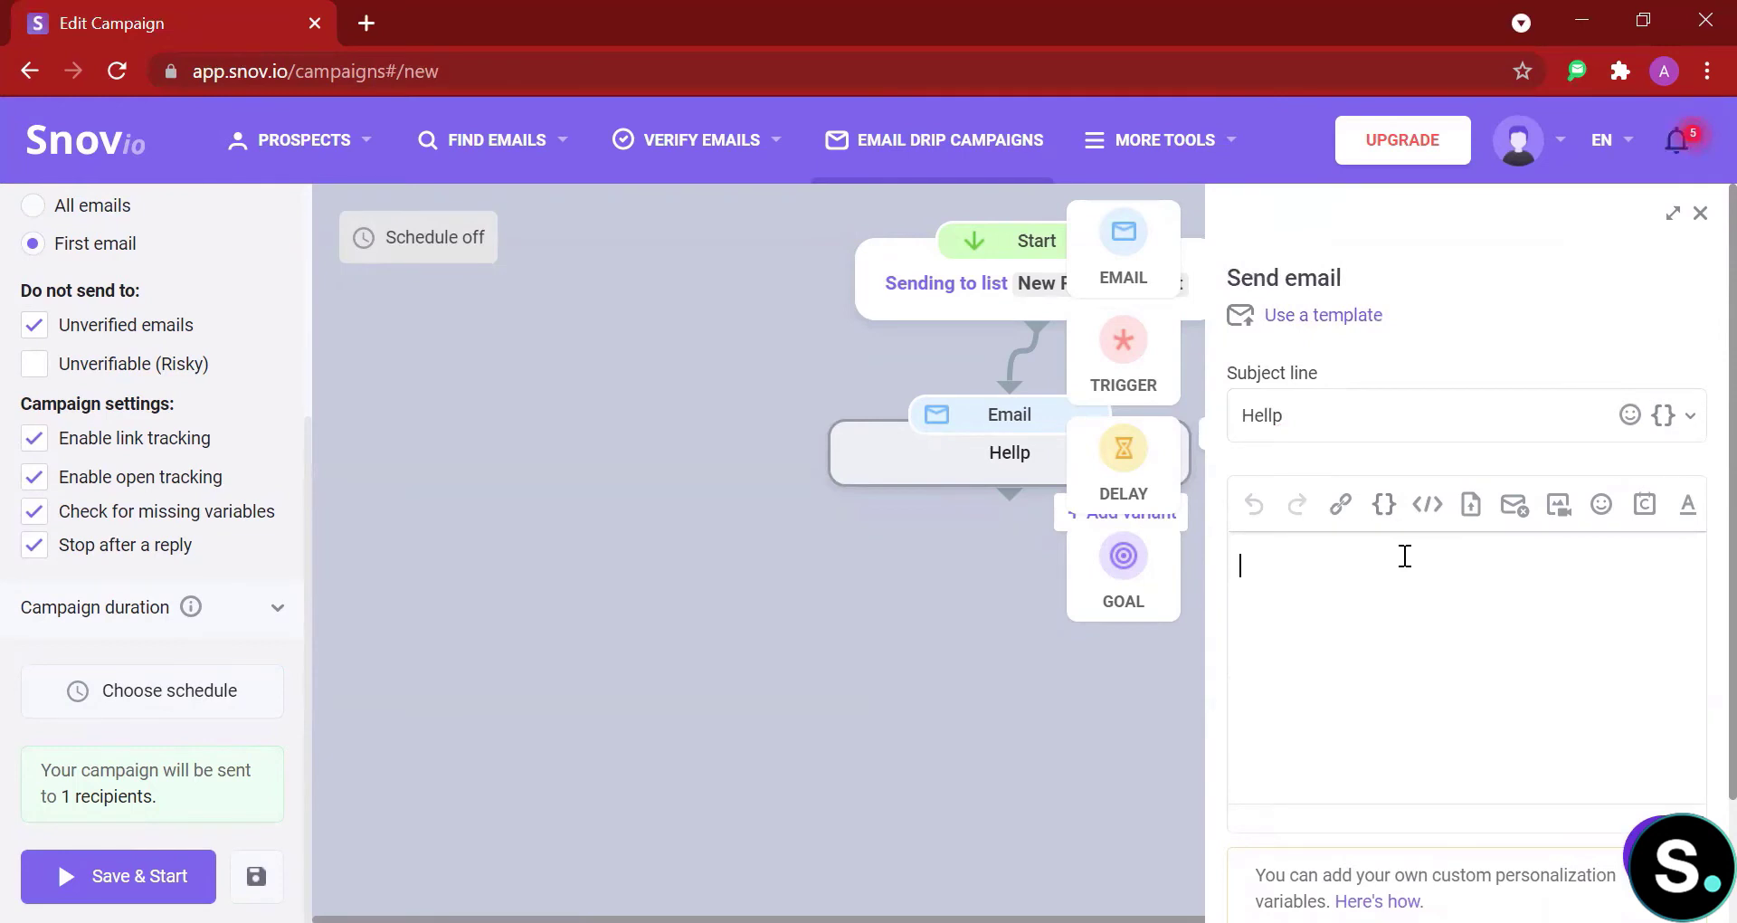
type("Hi")
left_click(1384, 504)
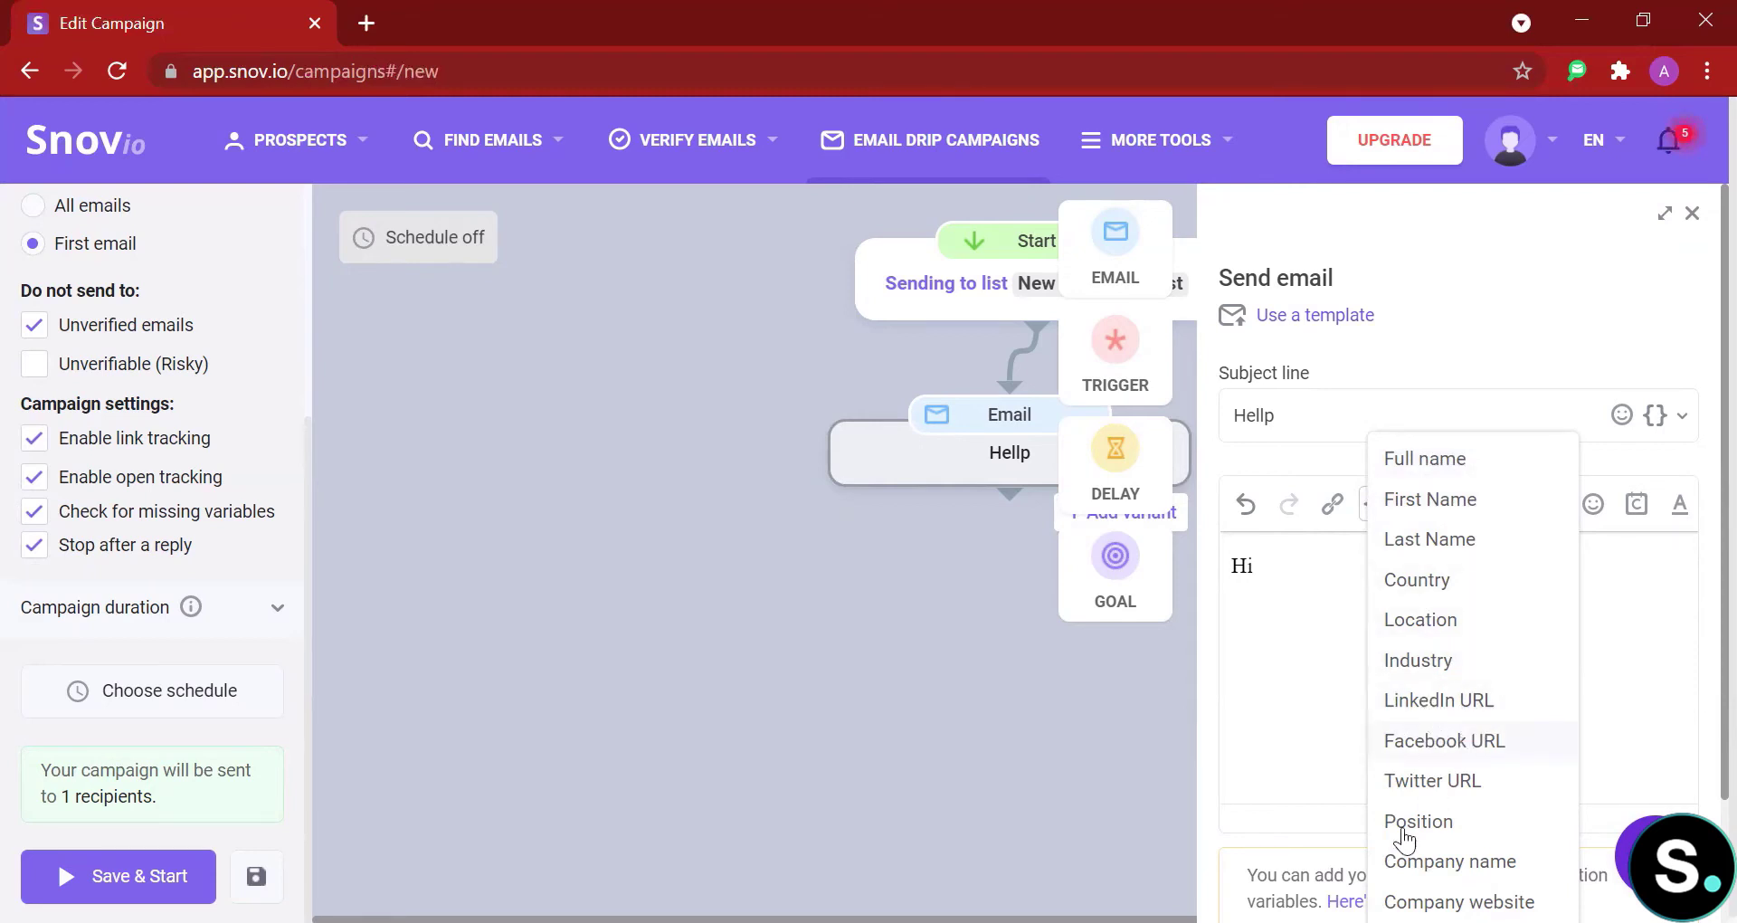
scroll(1403, 833, "down", 1)
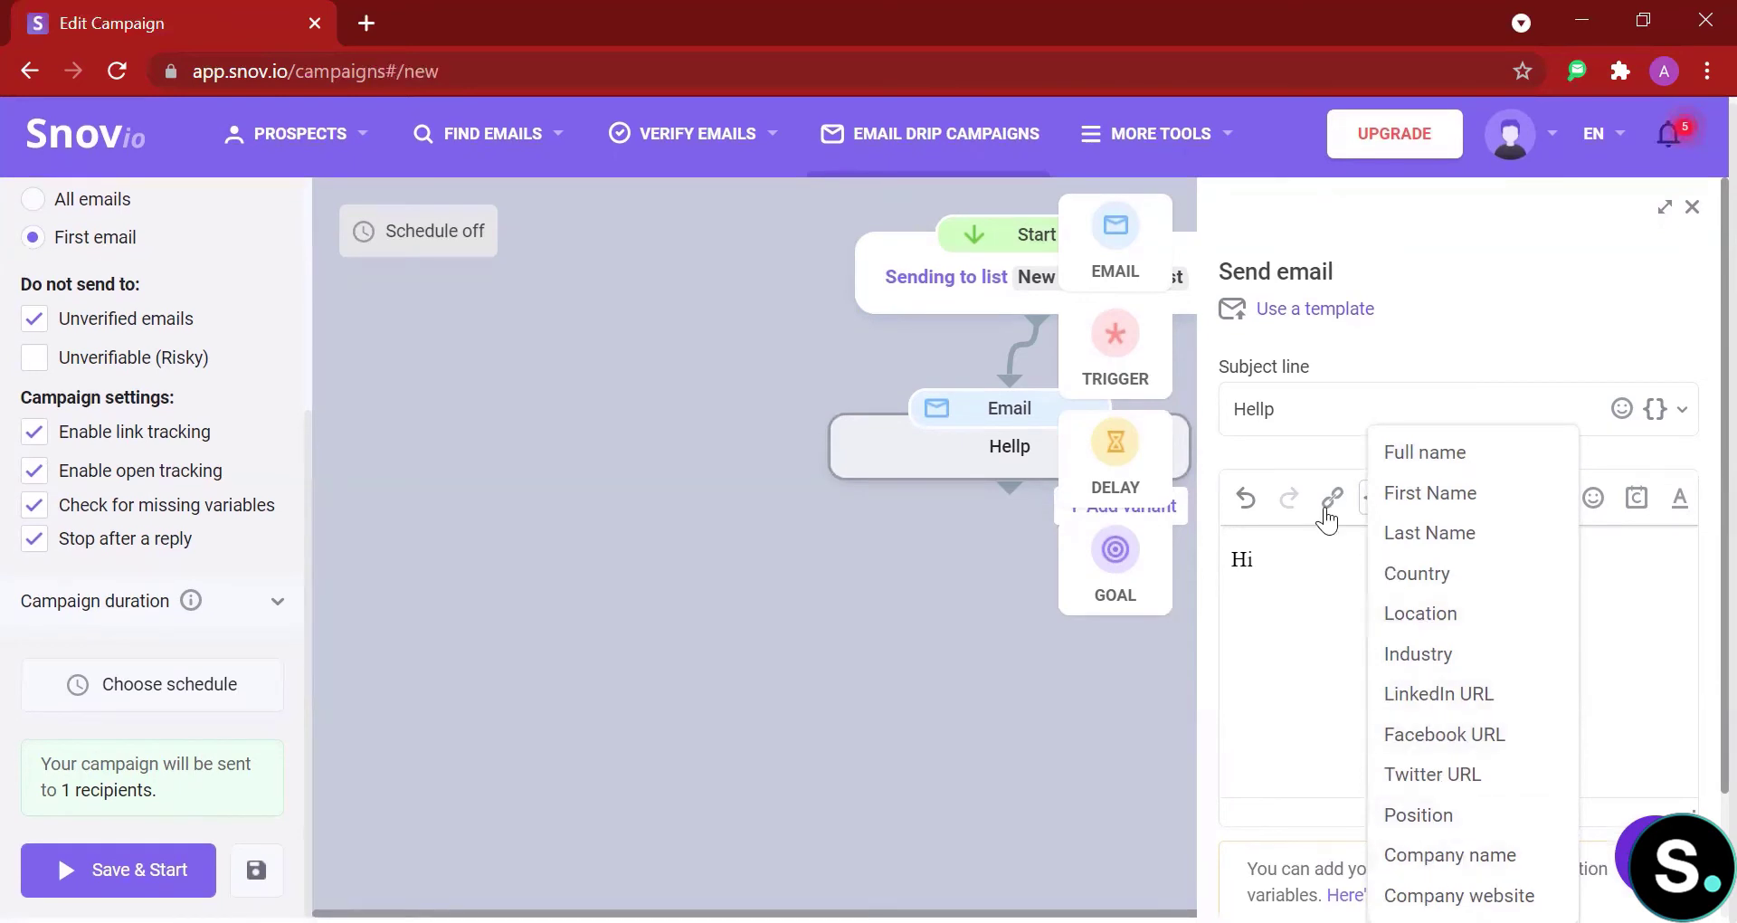
left_click(1299, 562)
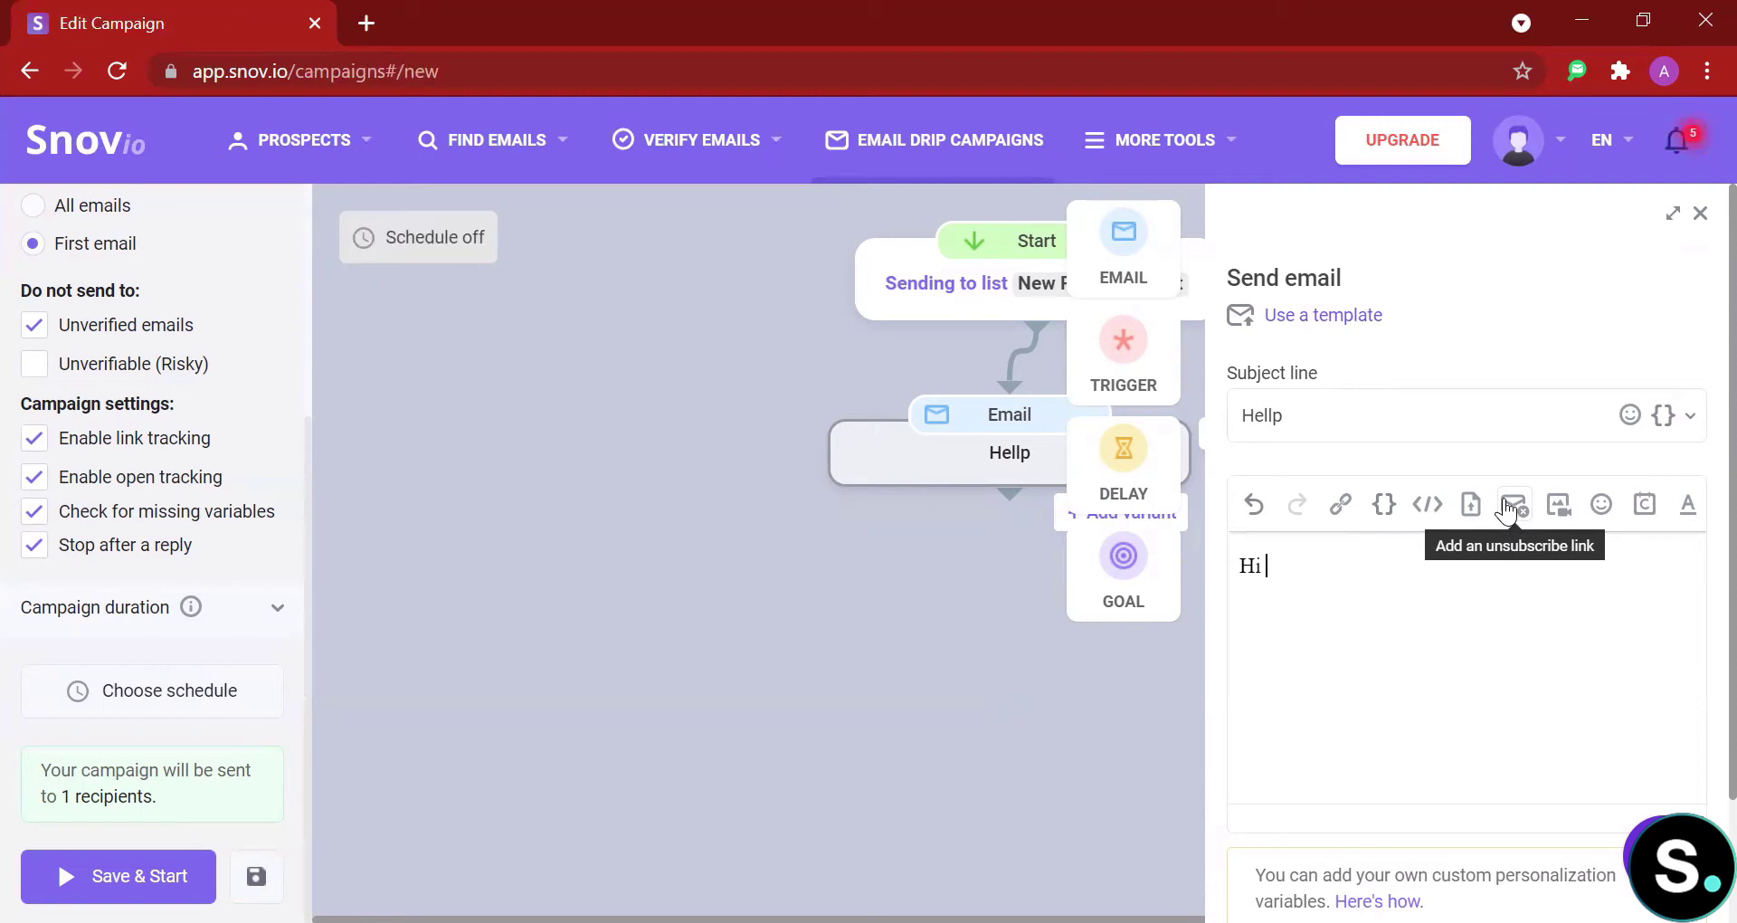
key("BackSpace")
type("o")
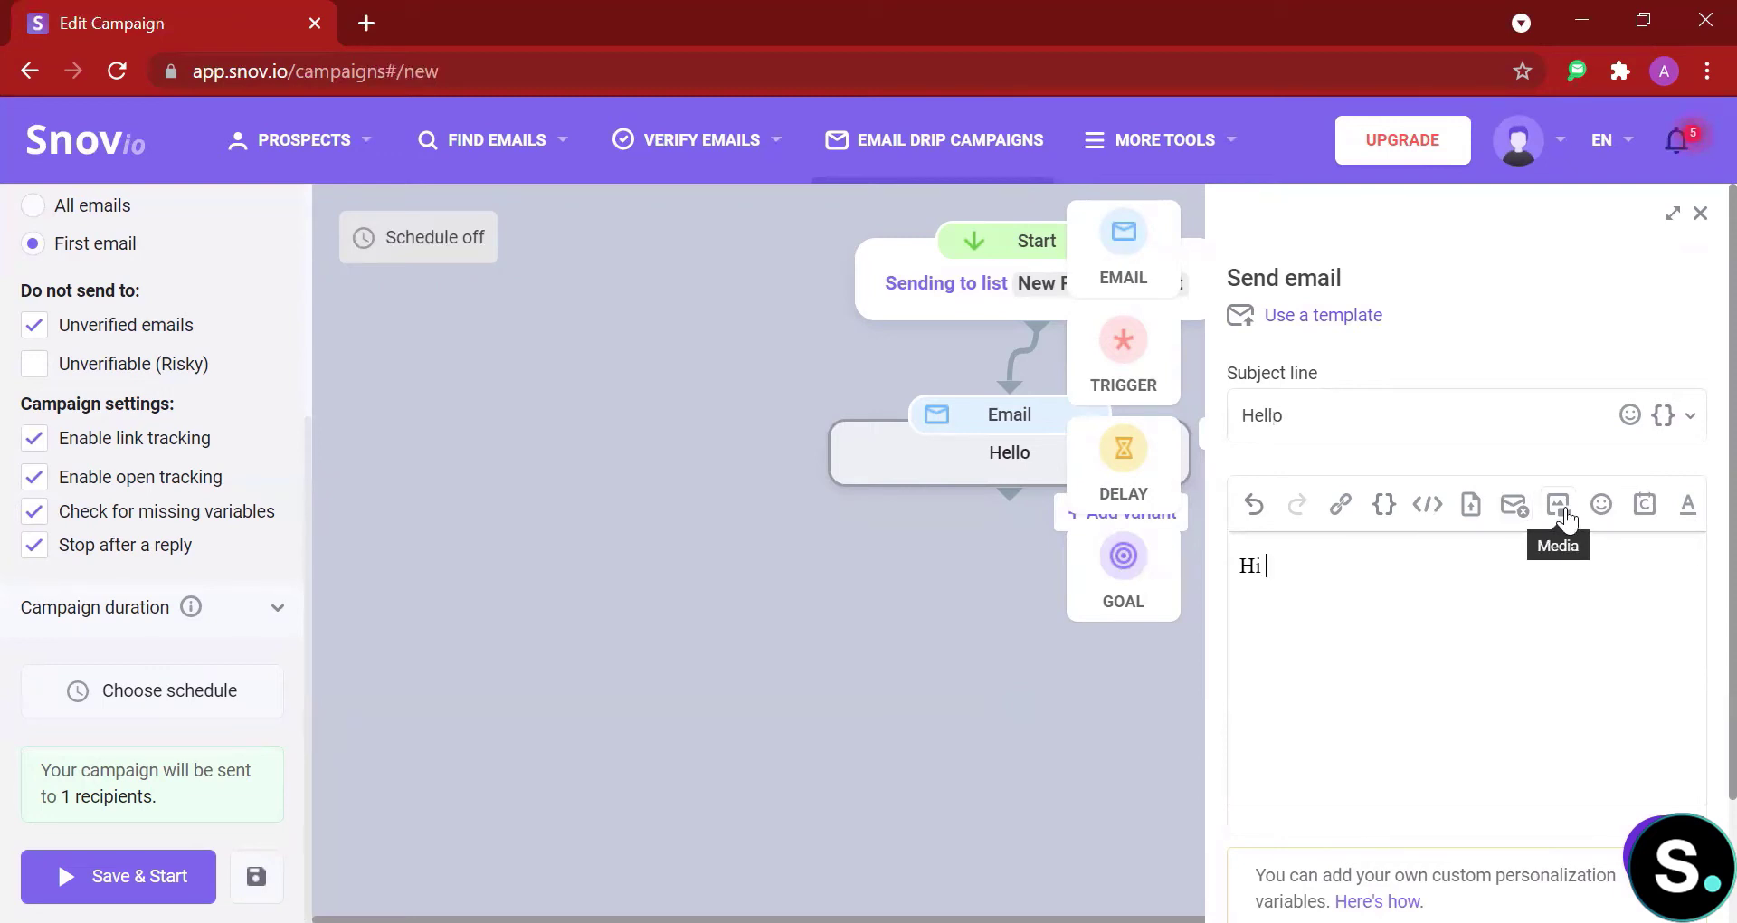
left_click(1554, 520)
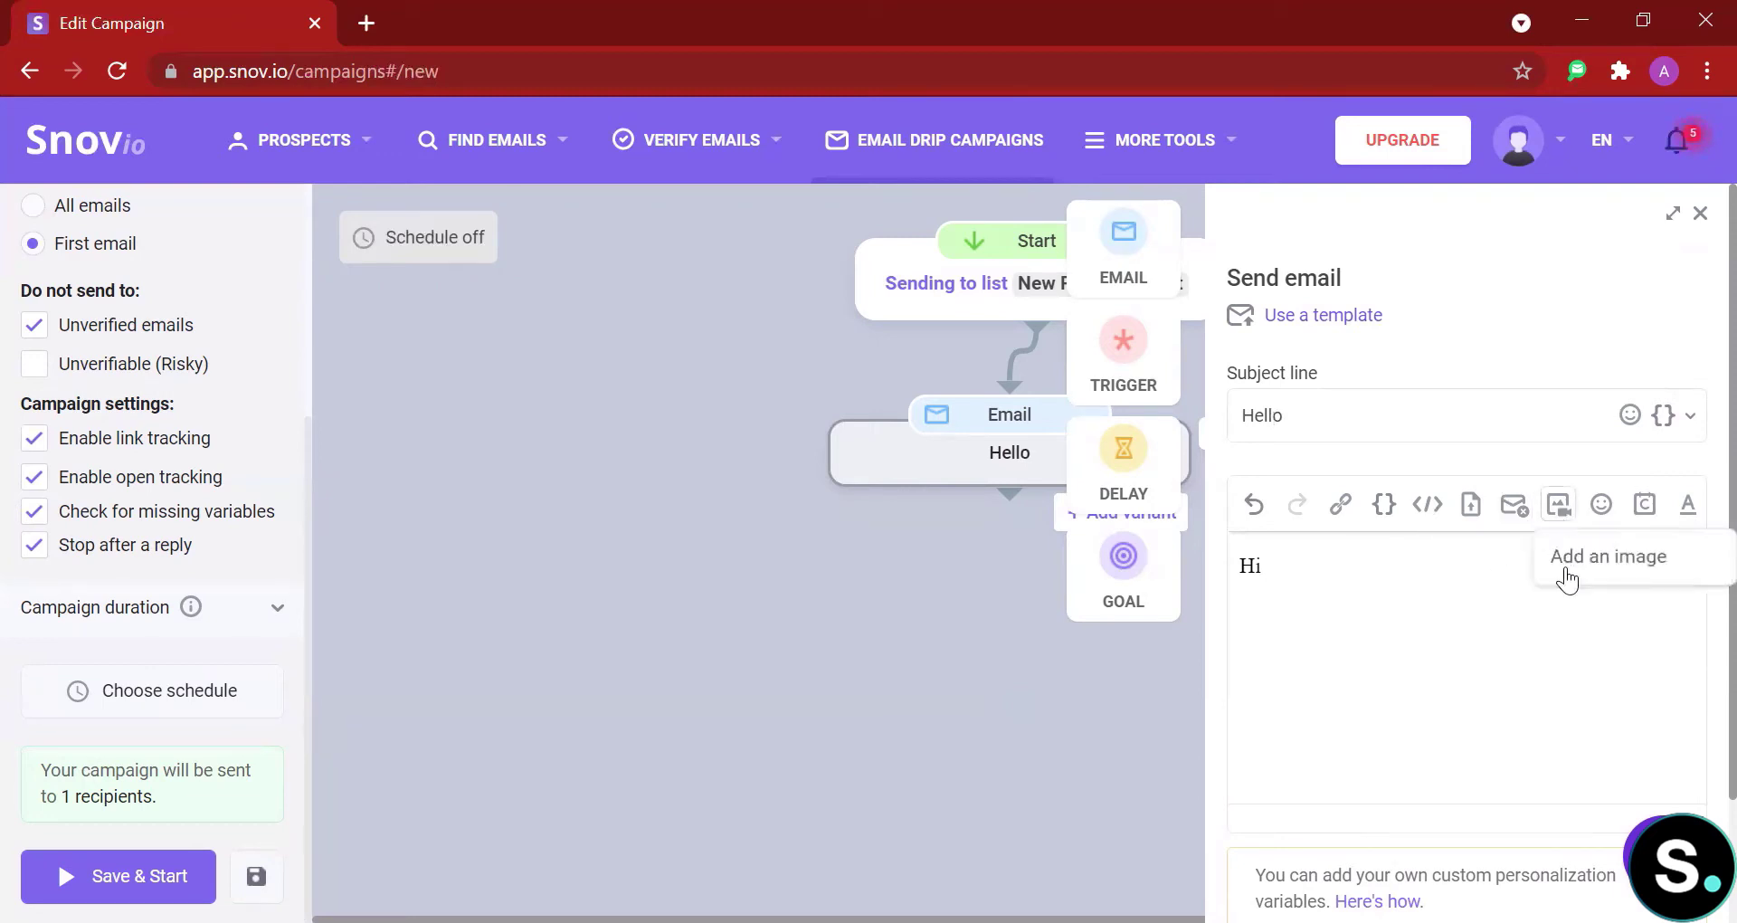
left_click(1565, 563)
left_click(748, 524)
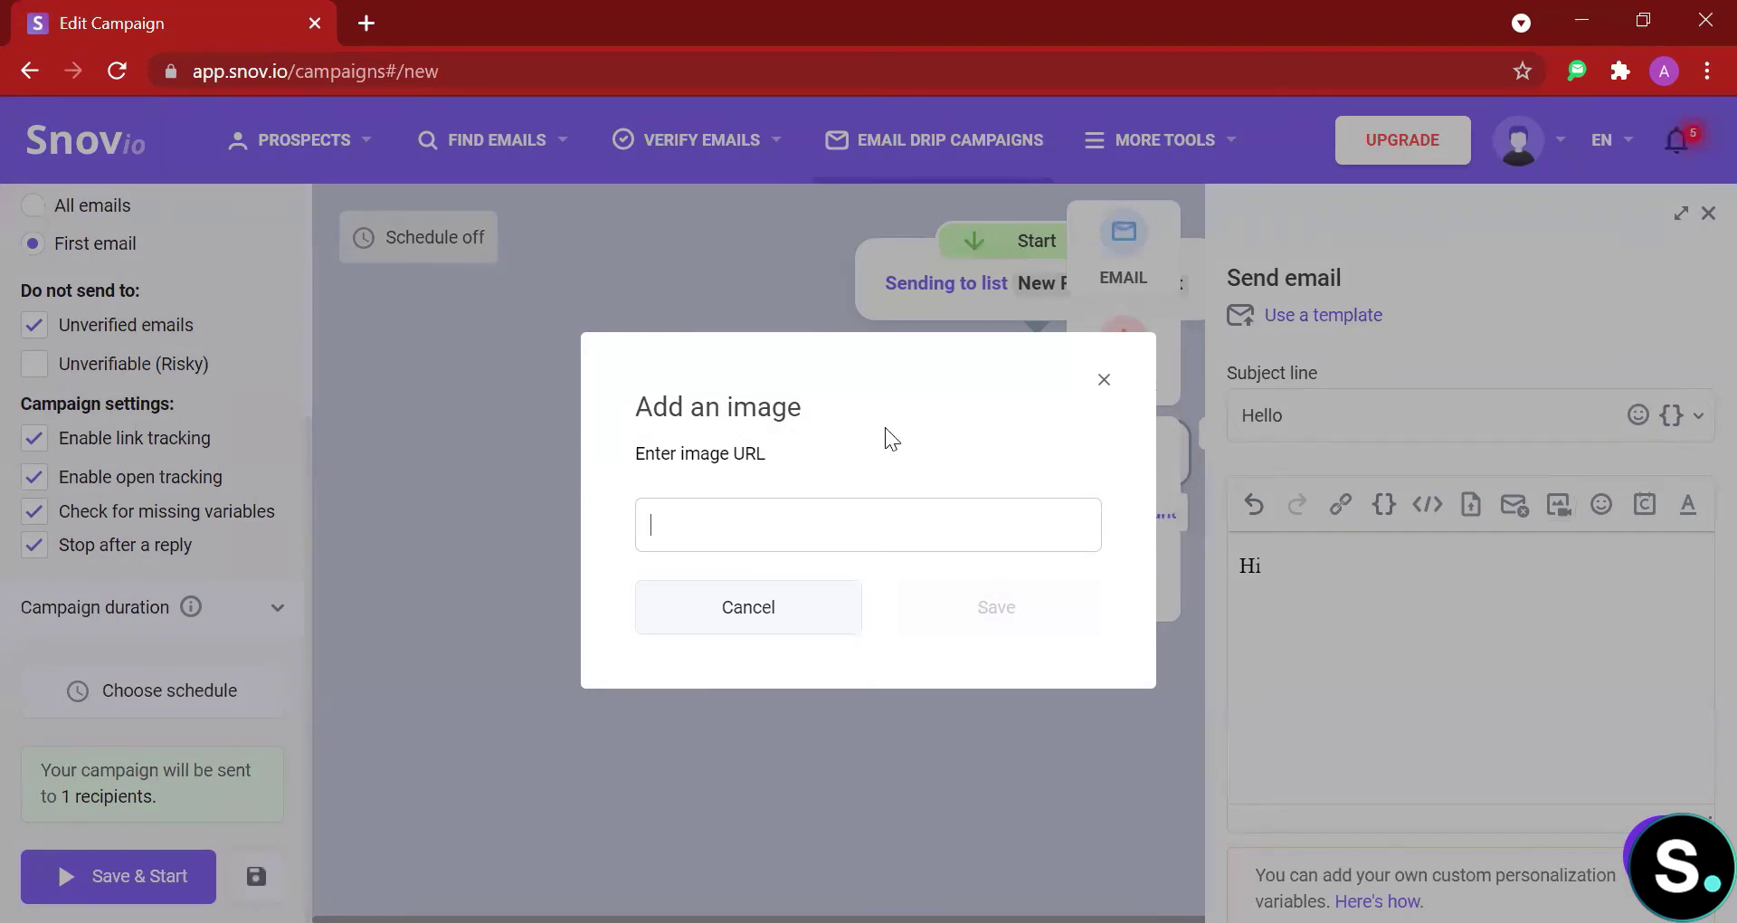
key("Escape")
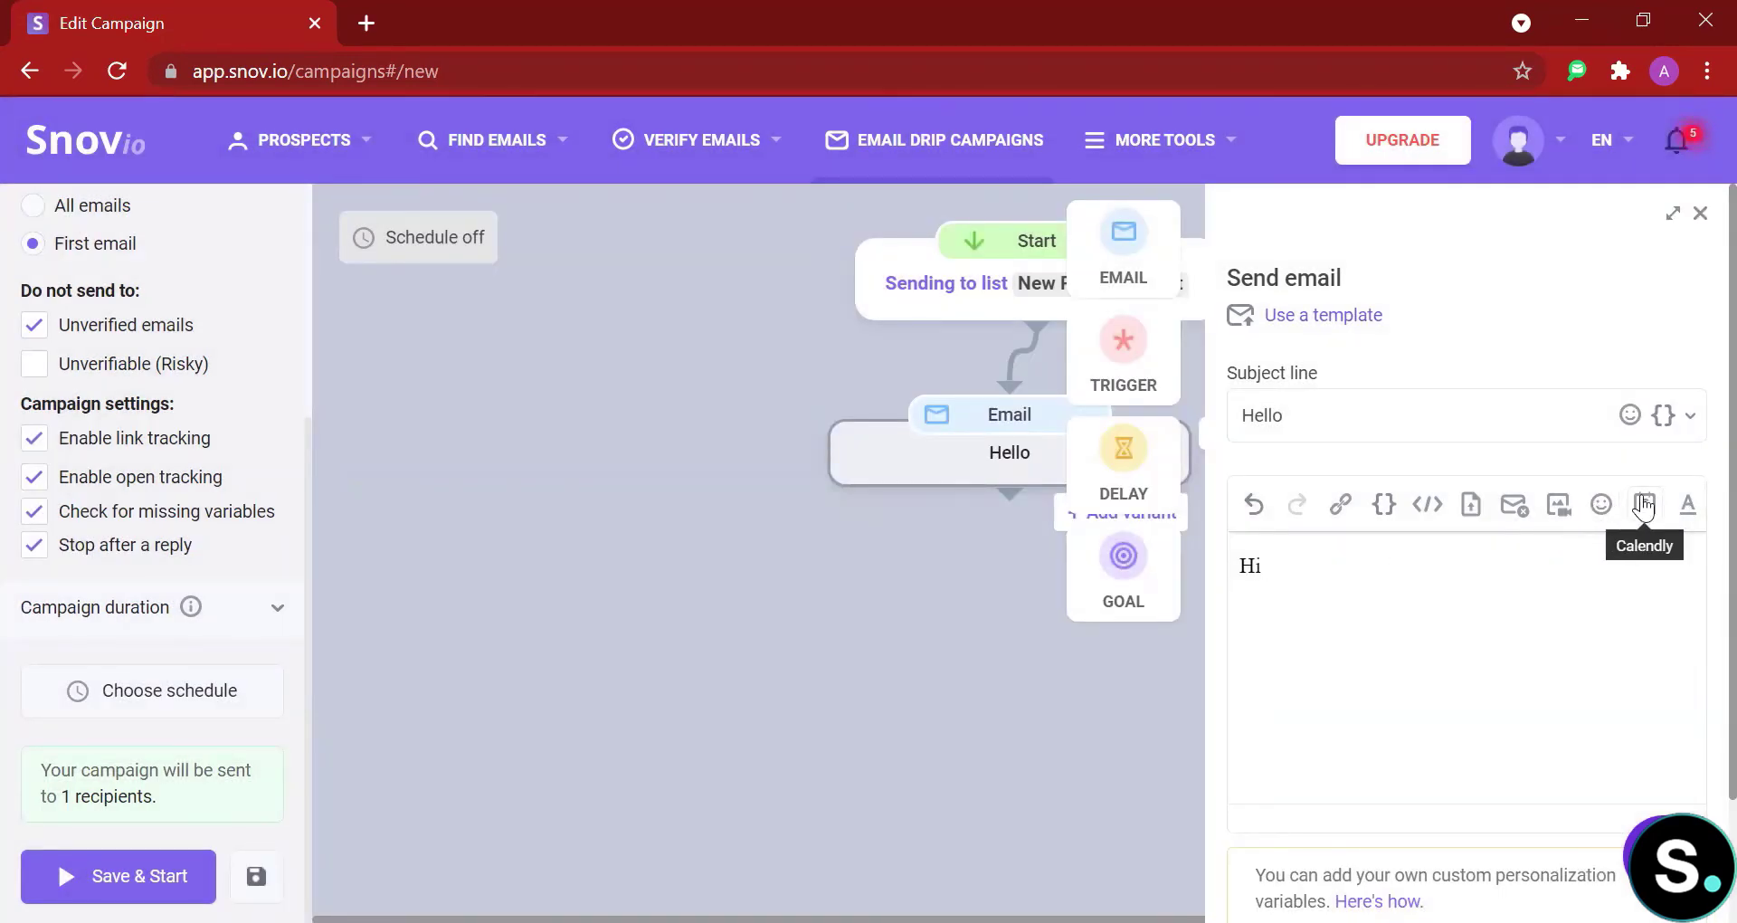
Show the text formatting options and insert the First Name variable after "Hi" with "there" as its fallback
left_click(1688, 504)
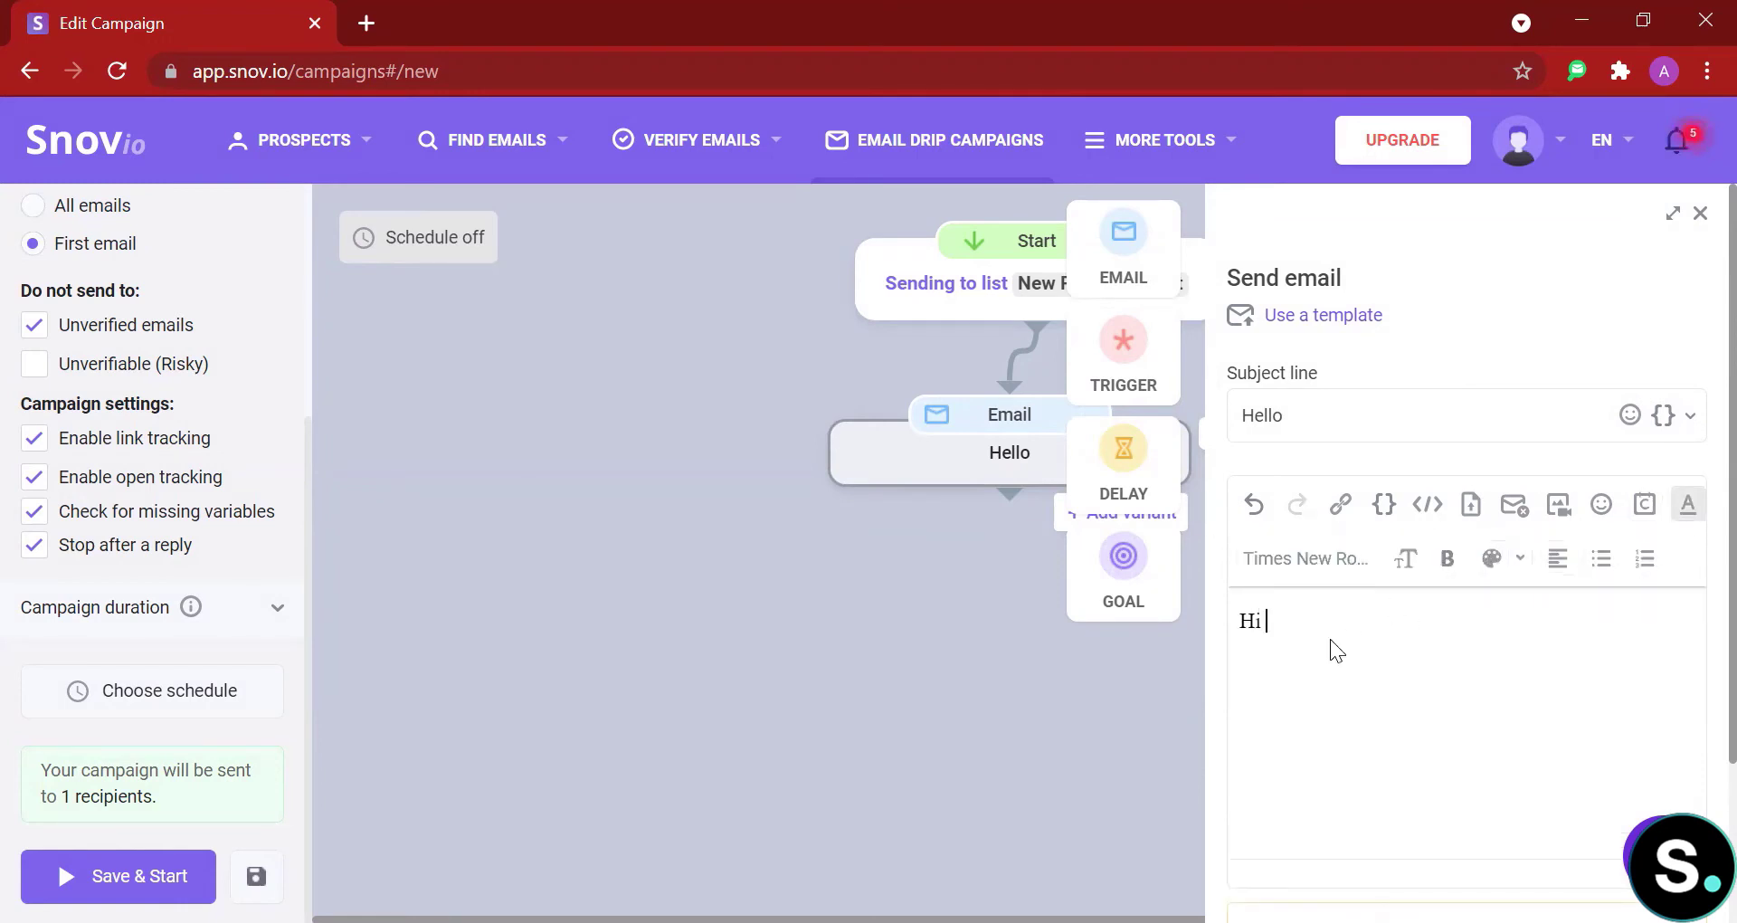
scroll(1424, 728, "down", 2)
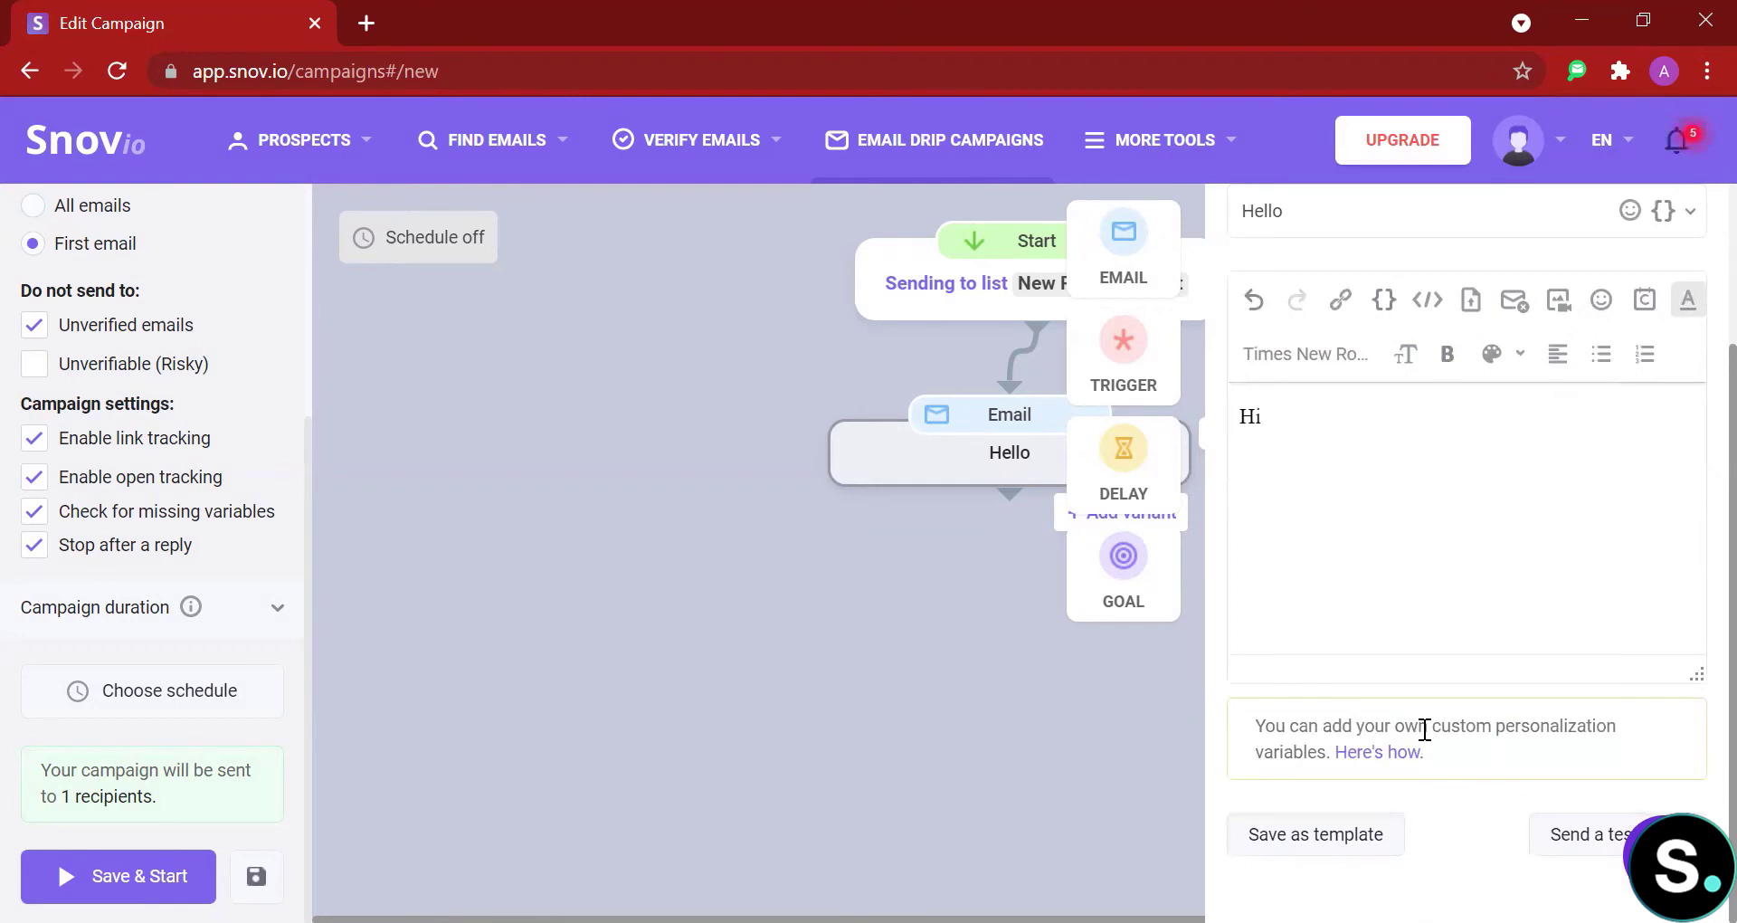
left_click(1384, 299)
left_click(1470, 396)
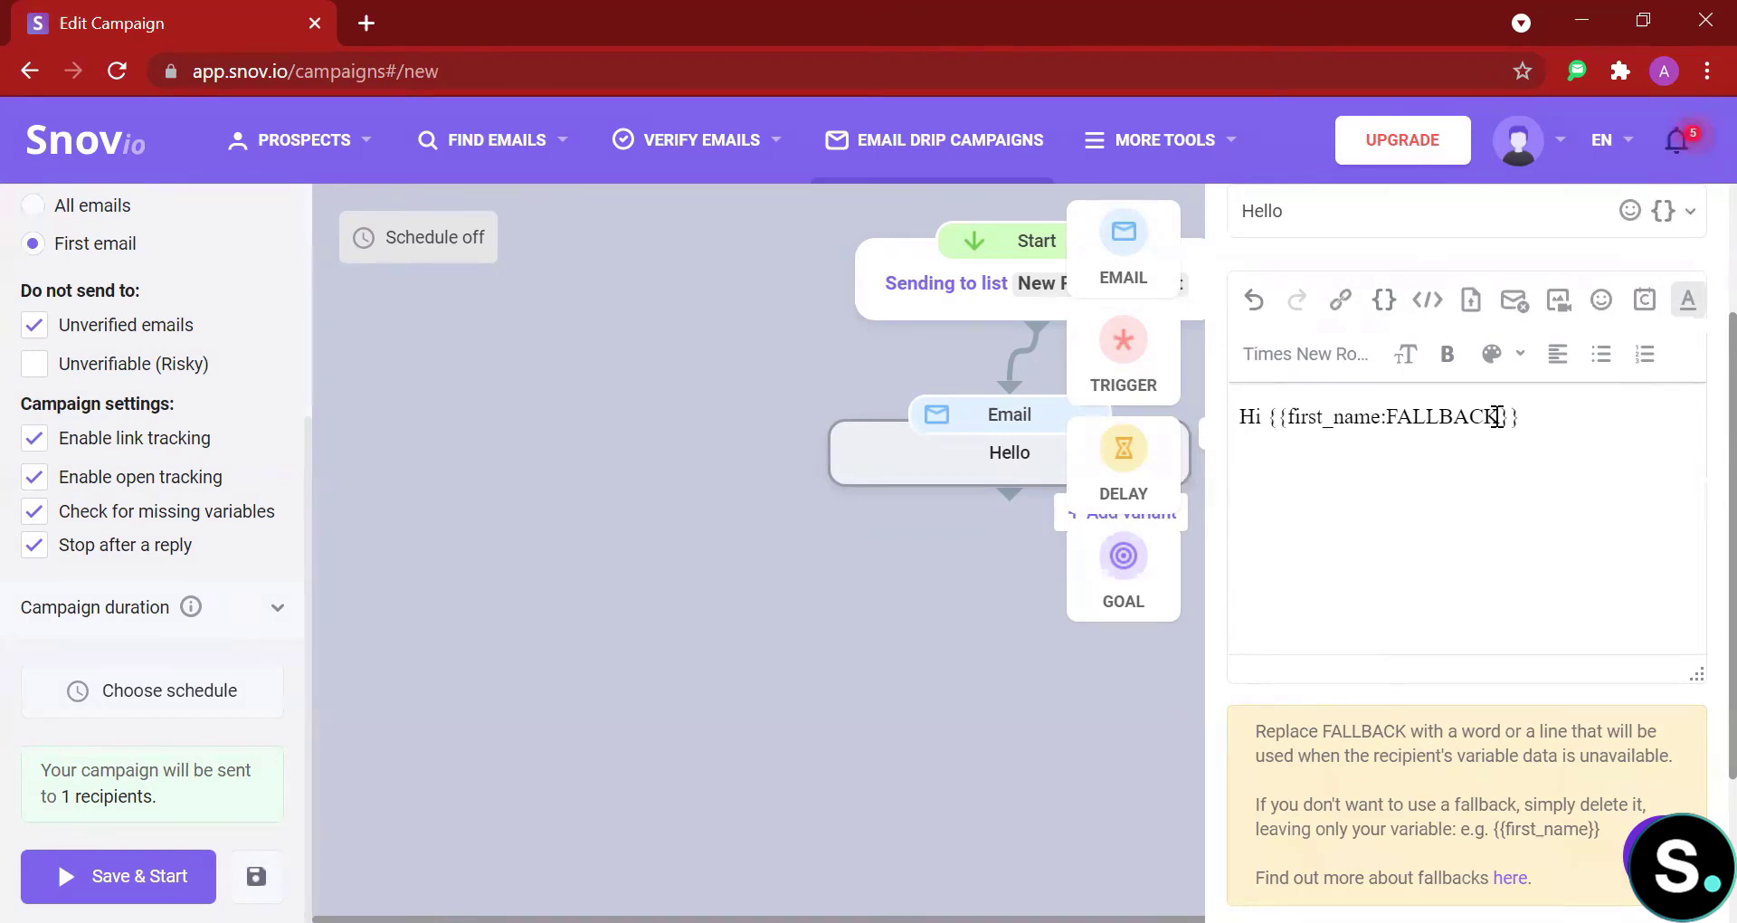
left_click_drag(1498, 416, 1391, 422)
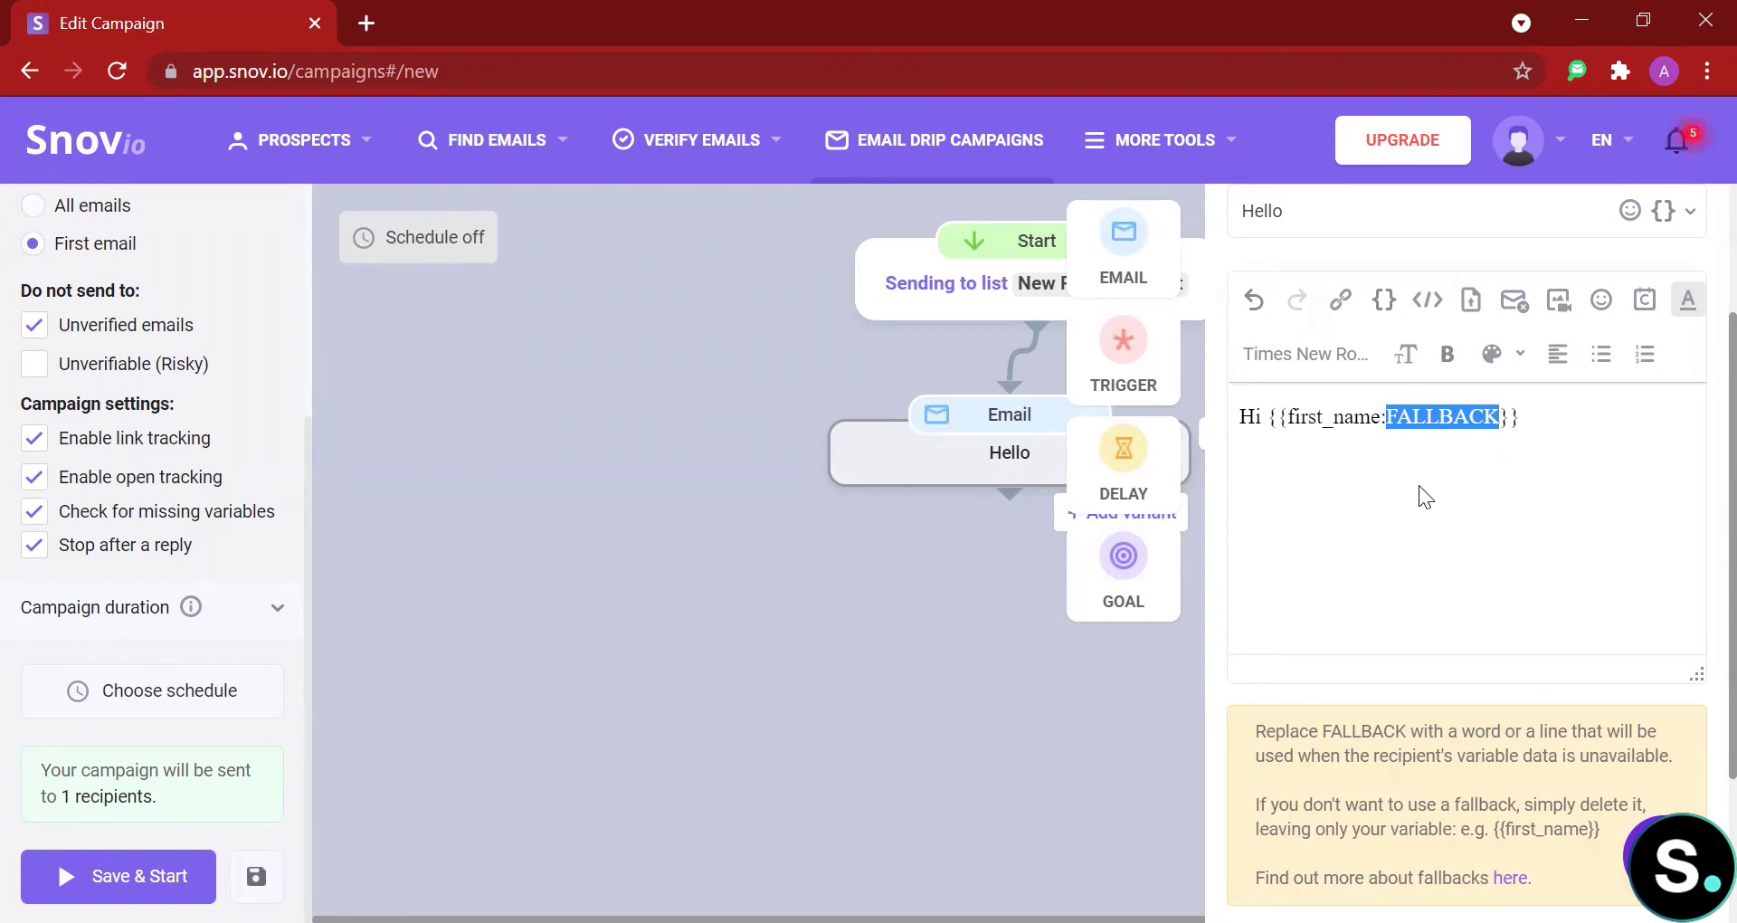
type("there")
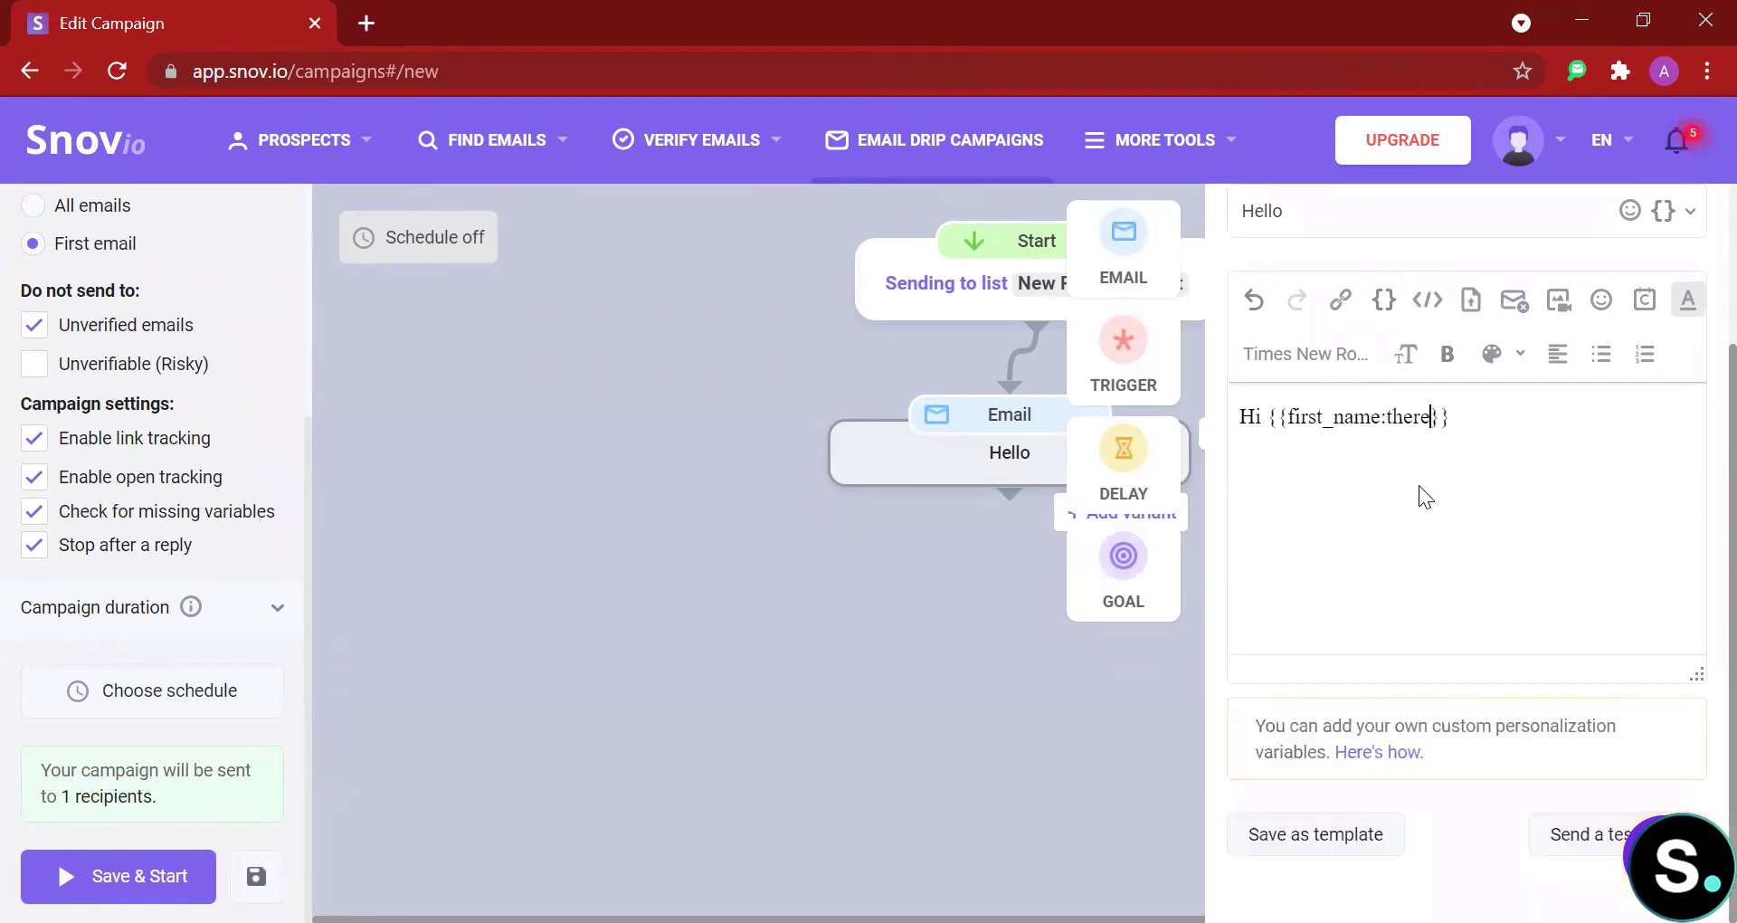
Finish the greeting with a comma and add the text "Demo demo." on a new paragraph below
key("End")
type(",")
key("Return")
key("Return")
type("Demo demo.")
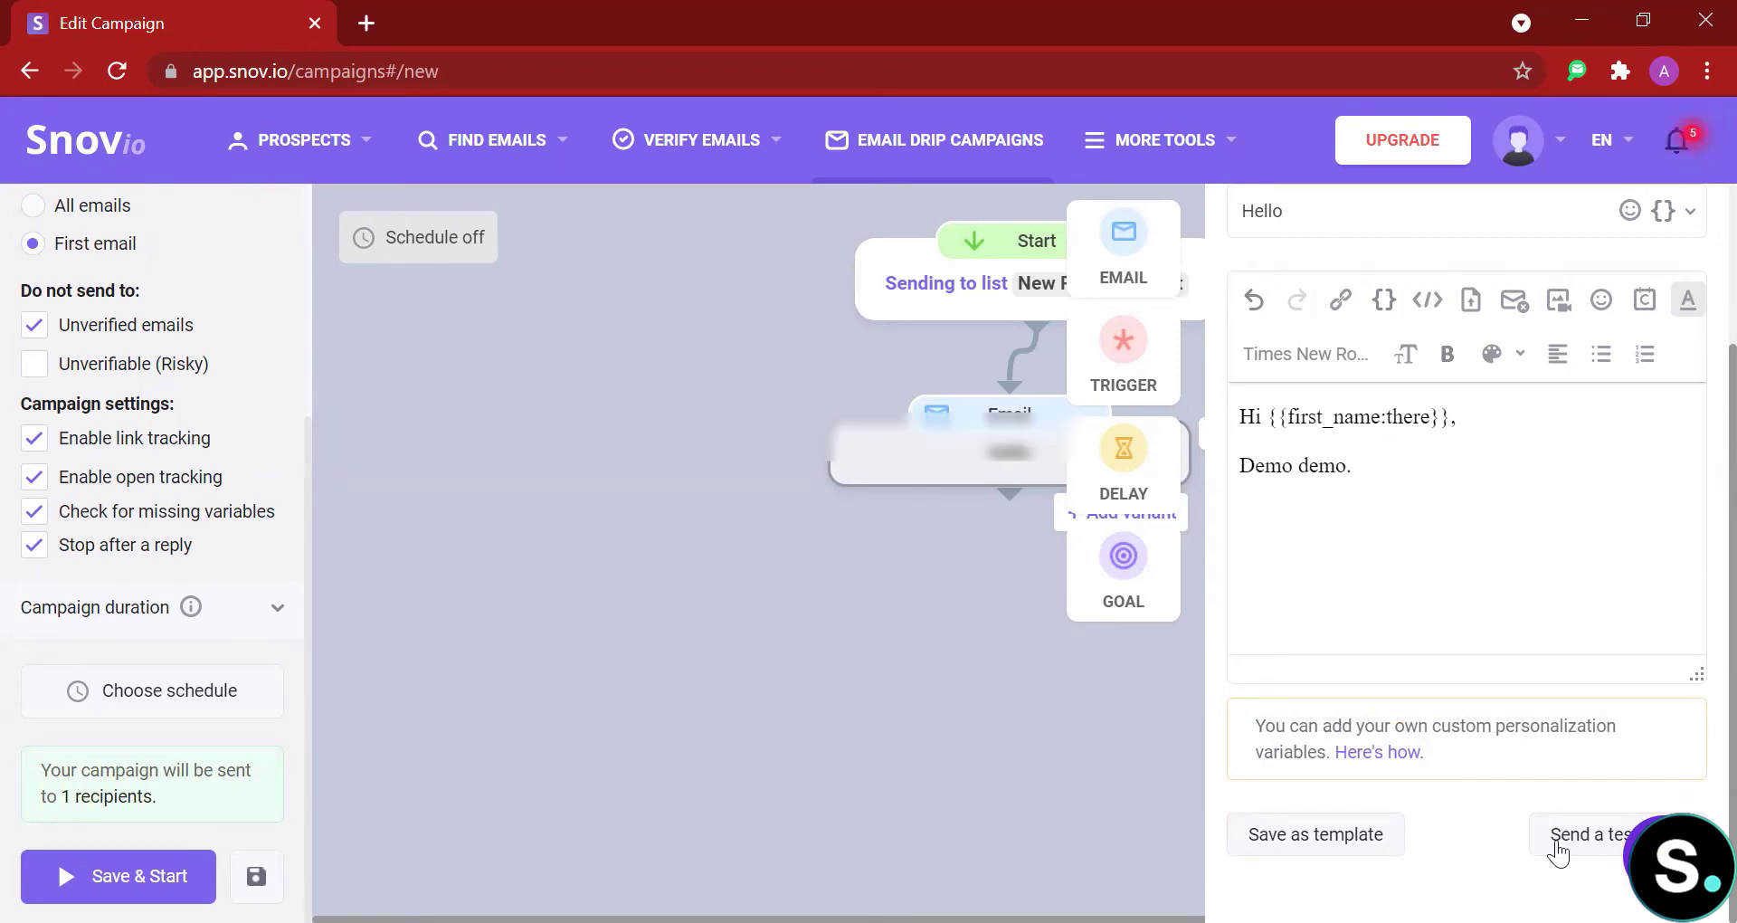
Send a test of the Hello email and close its editor
left_click(1566, 837)
left_click(1563, 835)
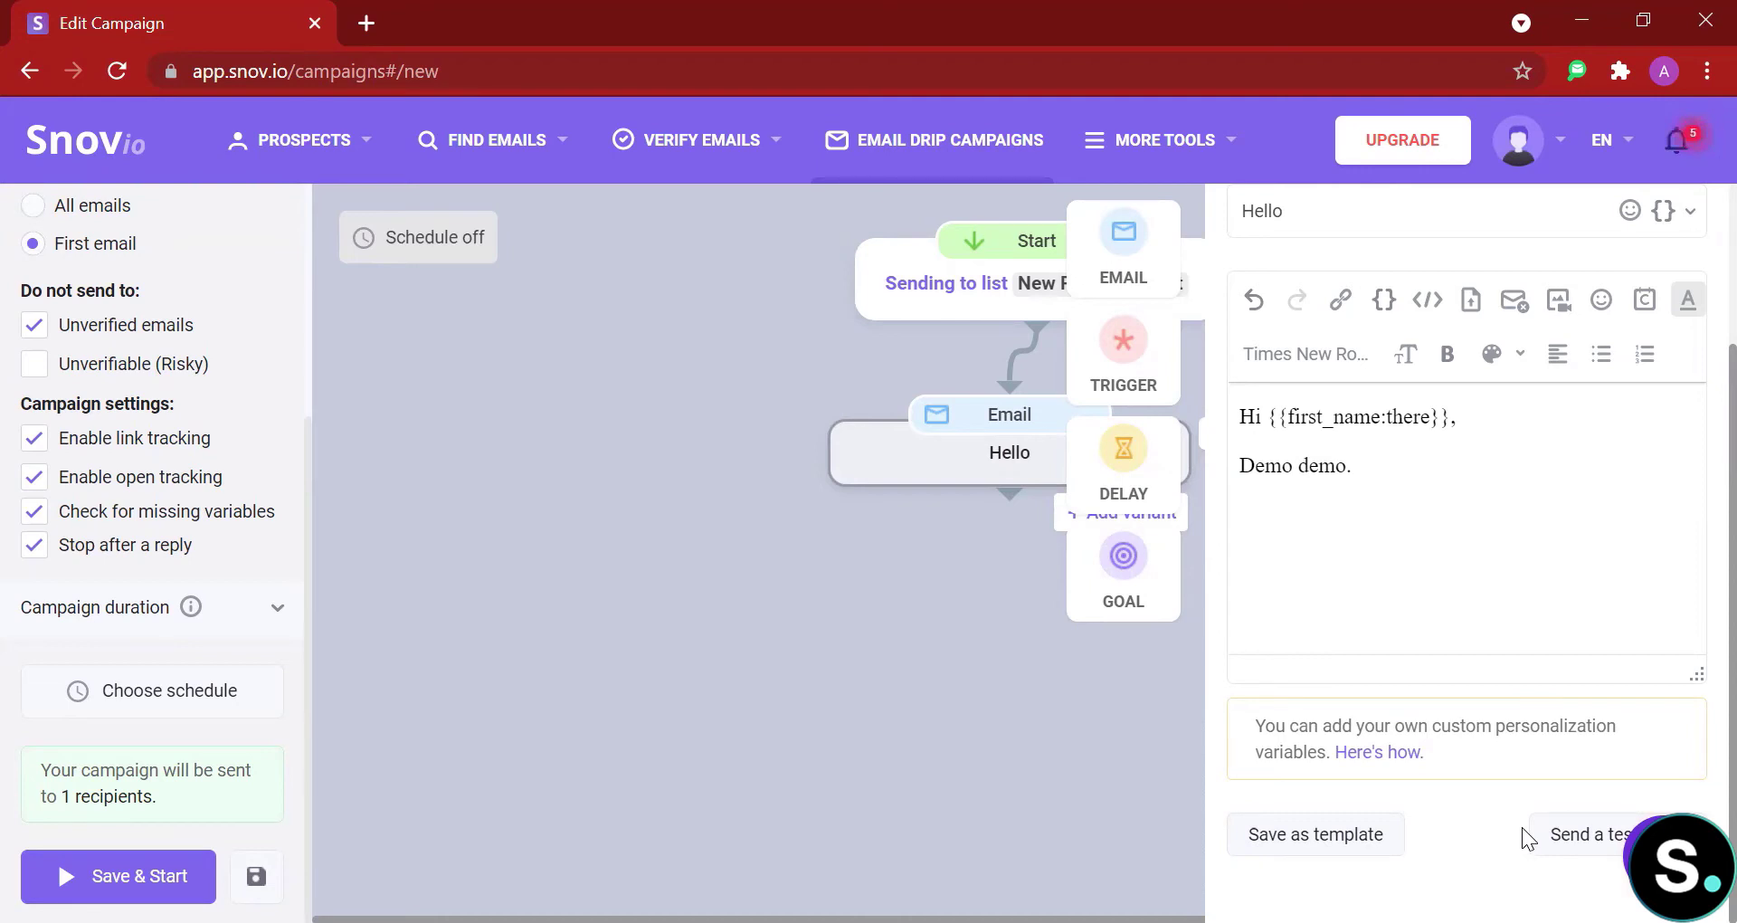
left_click(1039, 703)
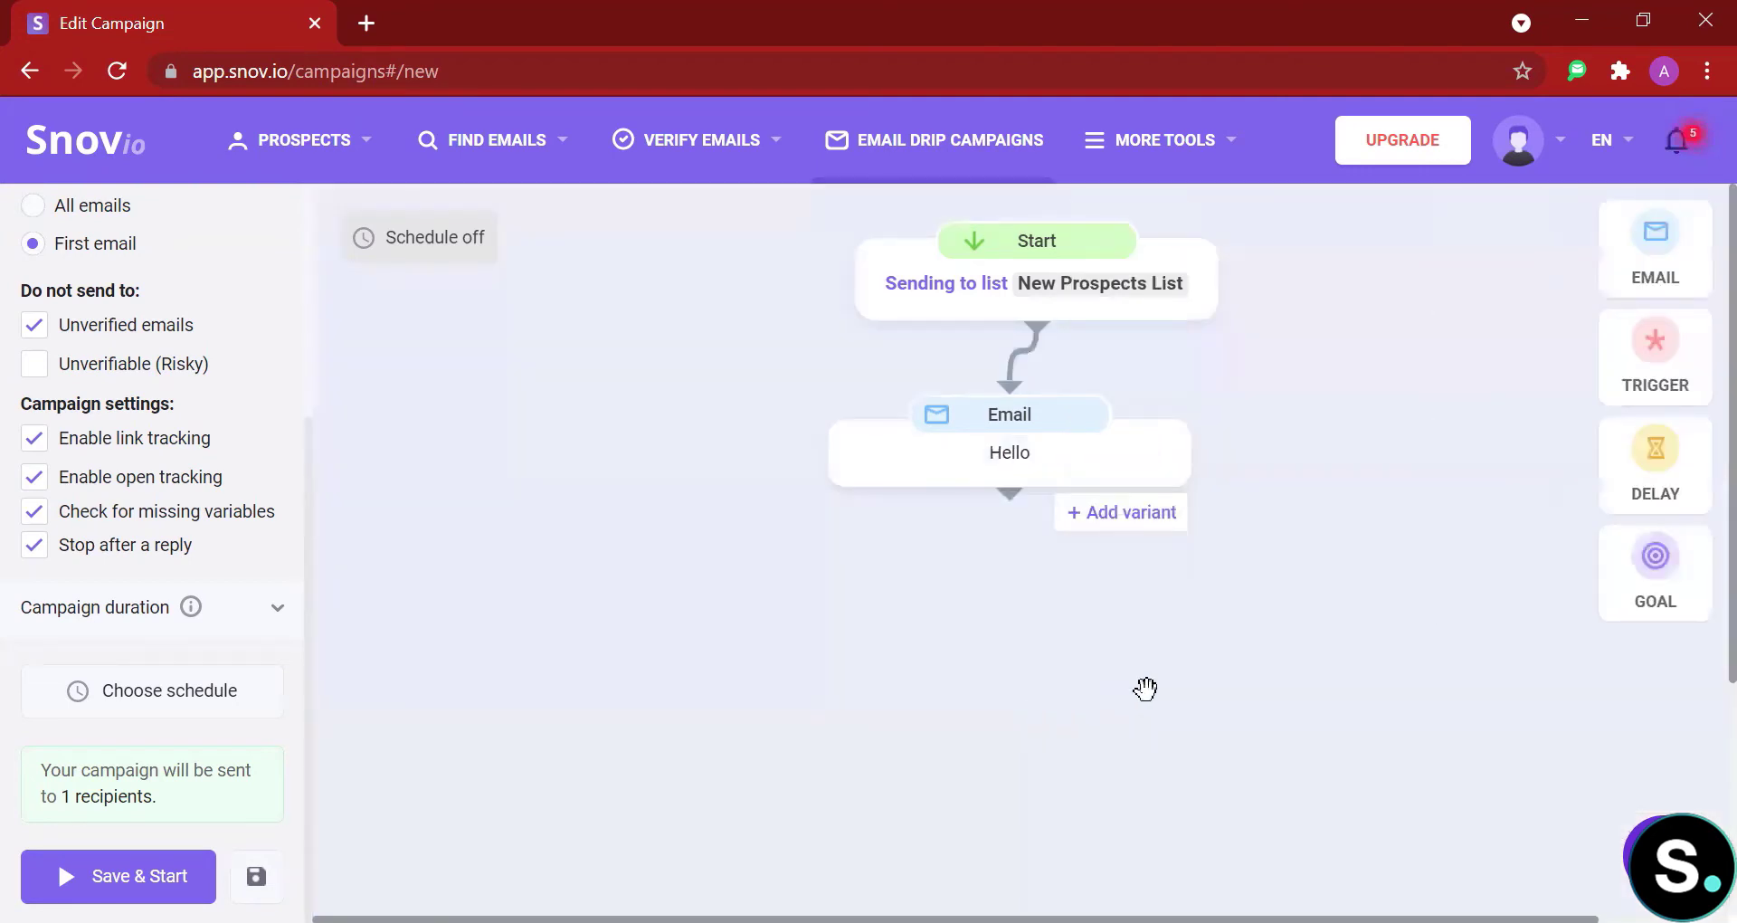
Add a Trigger block below the Hello email and set its condition to Contact opened email
left_click(1045, 455)
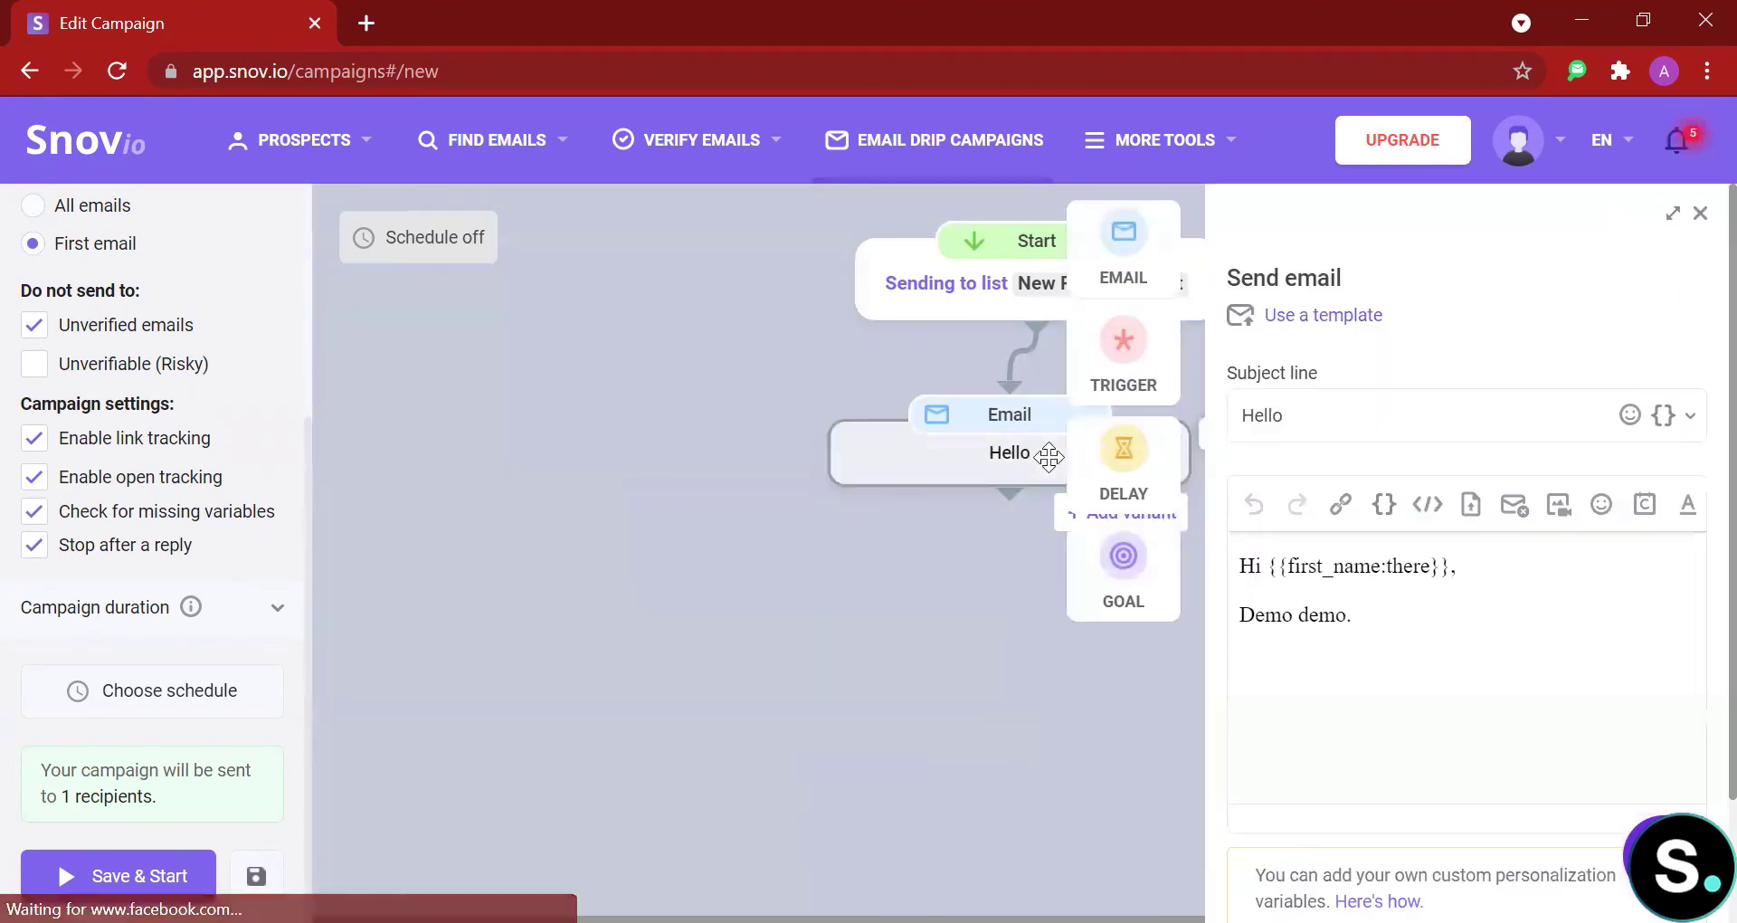
left_click(1700, 214)
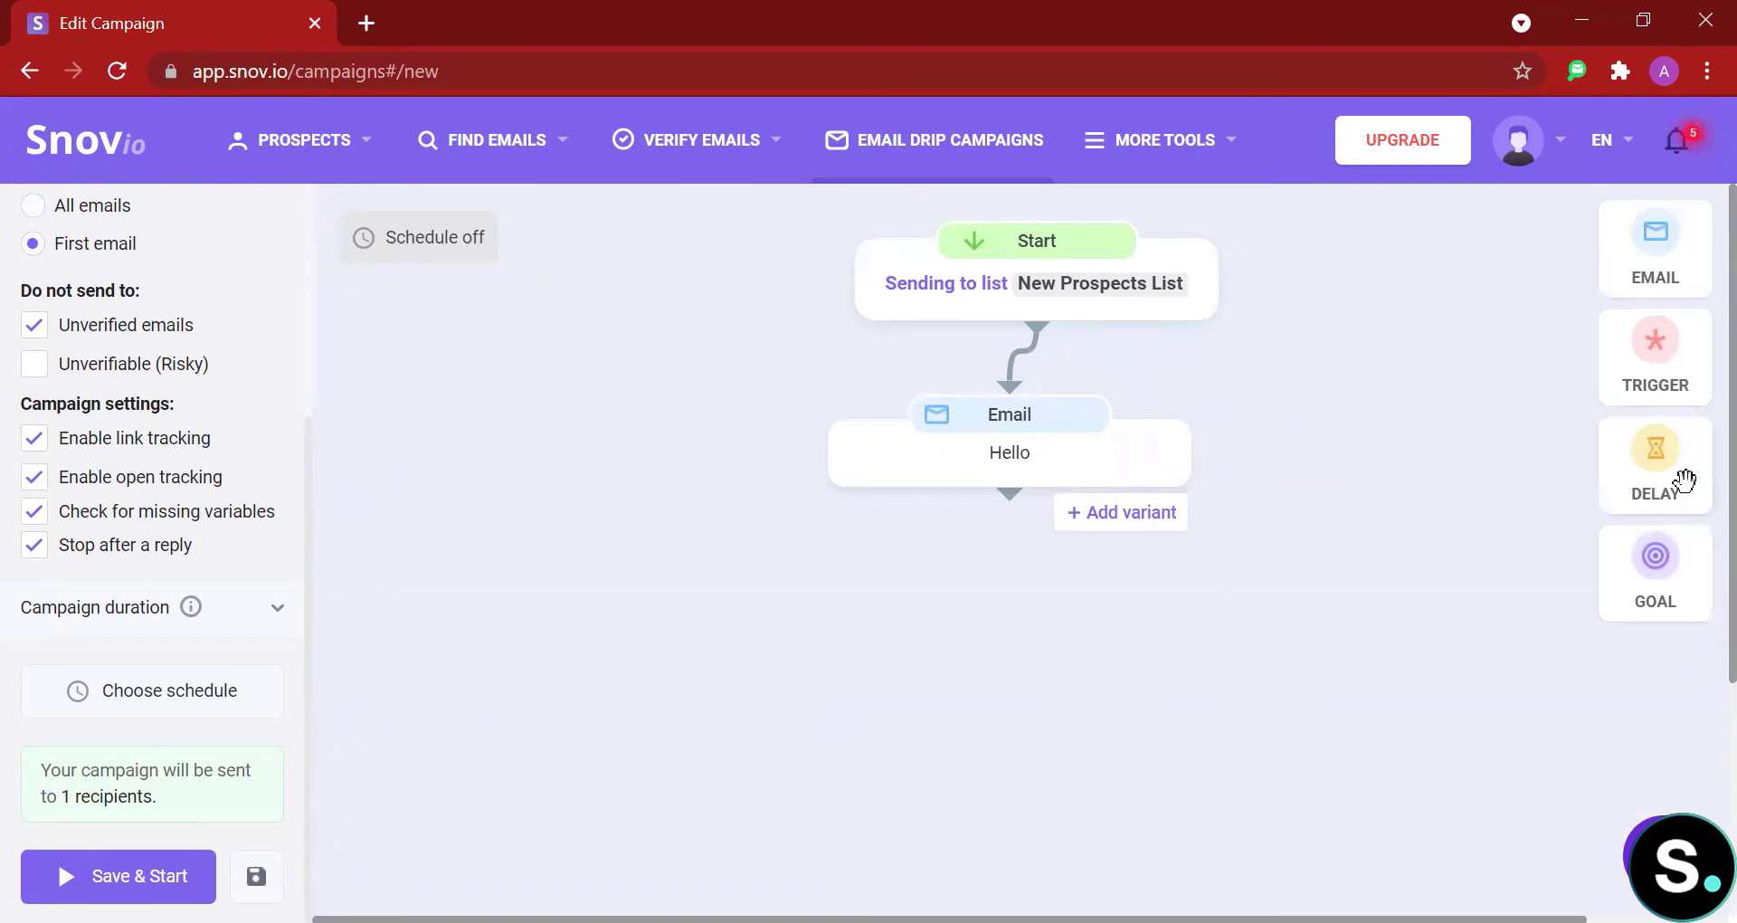
left_click_drag(1629, 396, 905, 648)
left_click(875, 652)
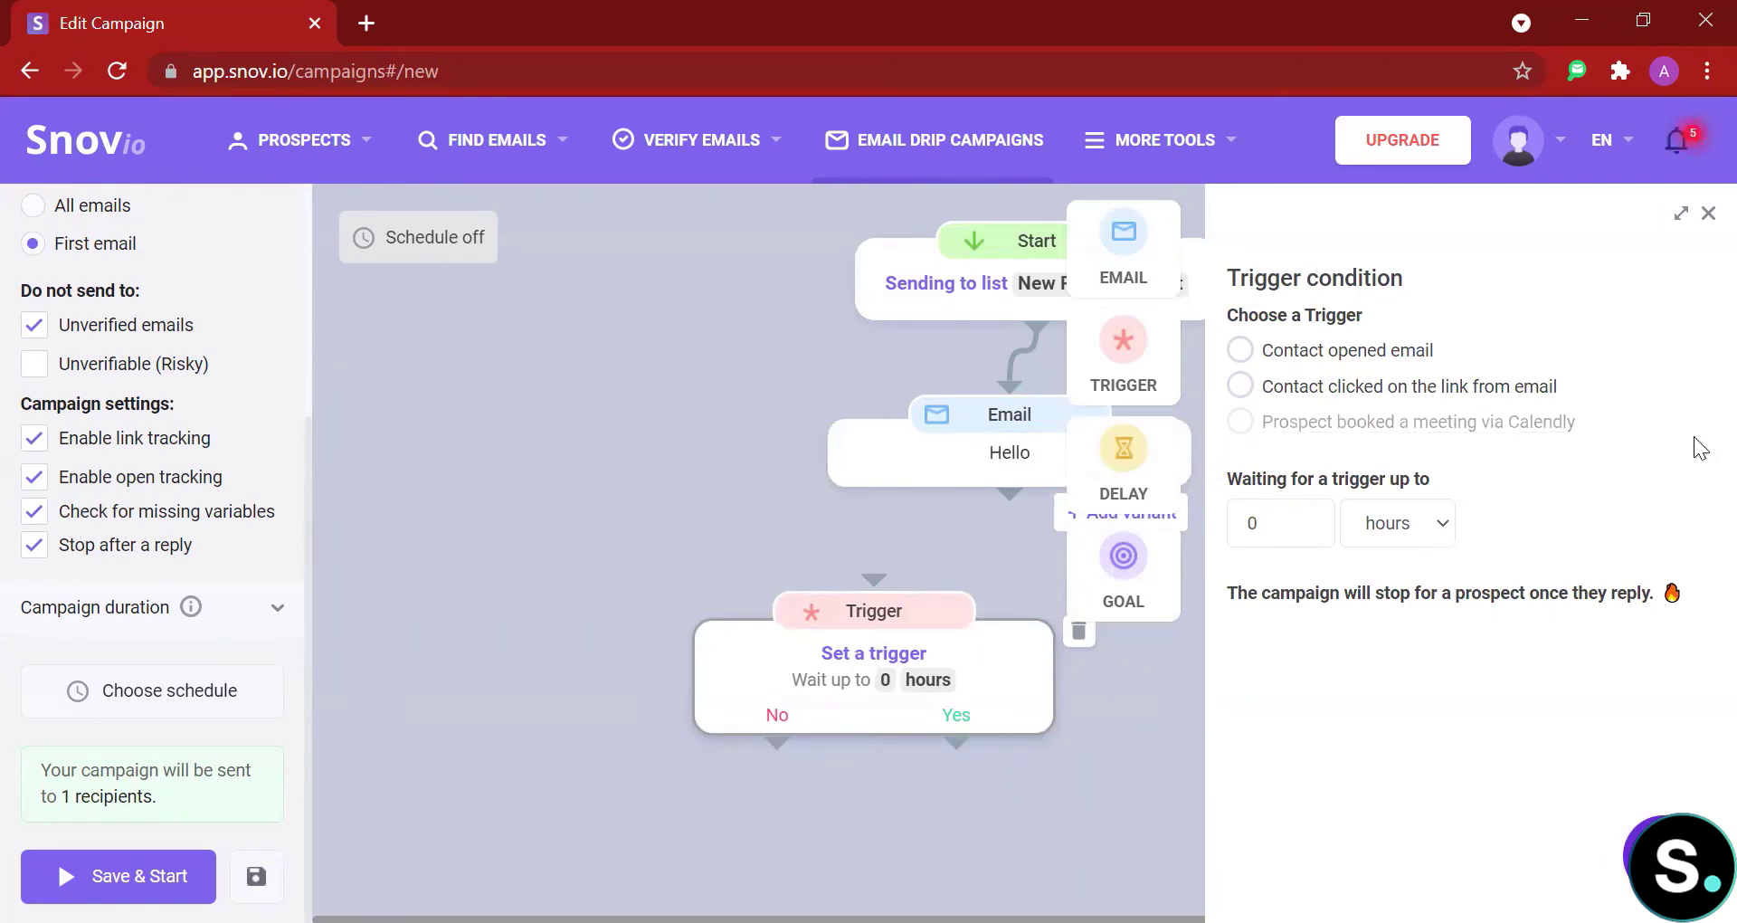
left_click(1254, 359)
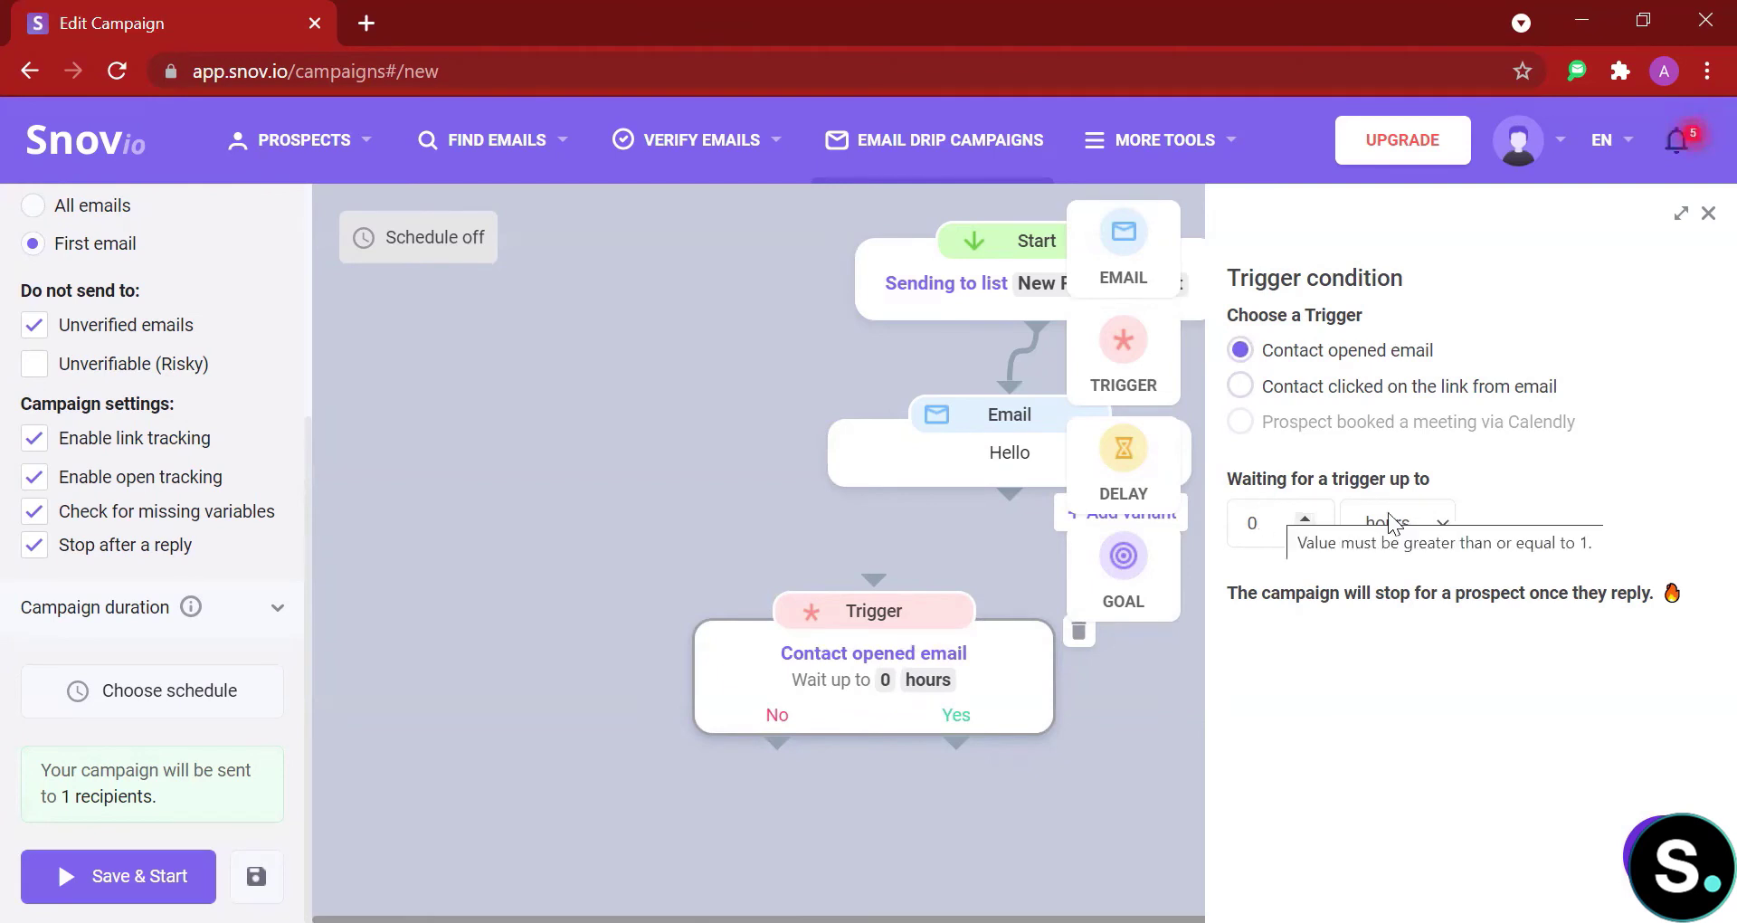
Set the trigger's waiting time to 3 days and connect the Hello email to the Trigger block
type("3")
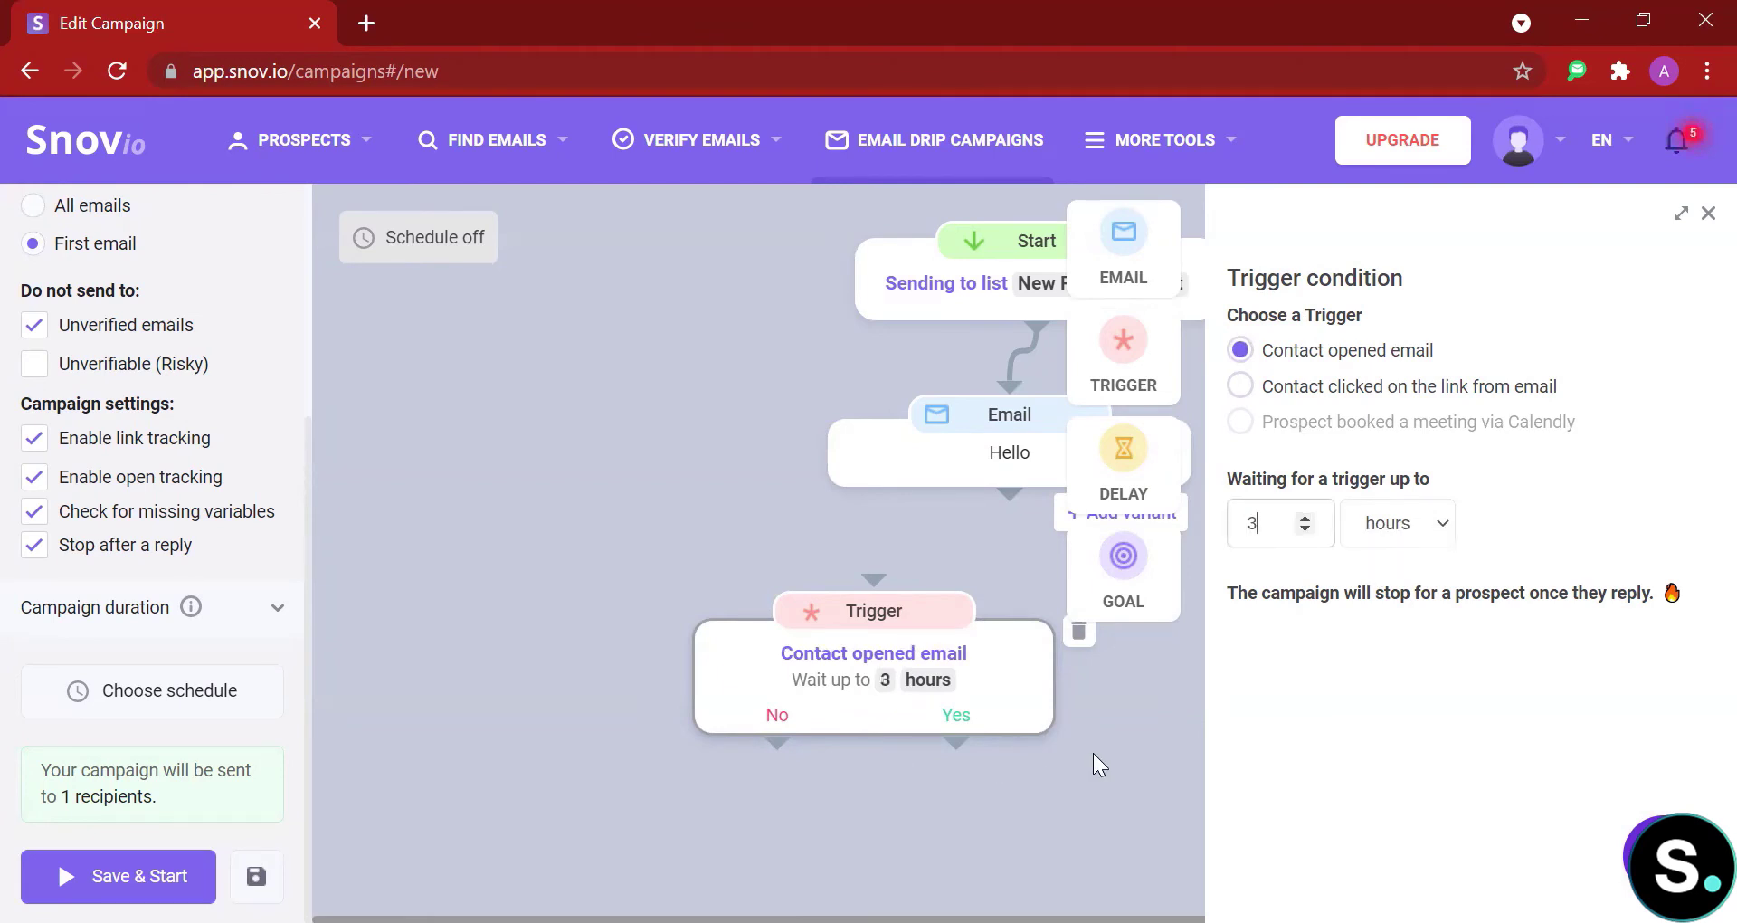
key("Tab")
key("alt+Down")
key("Up")
key("Return")
left_click(1010, 494)
left_click_drag(1010, 494, 819, 579)
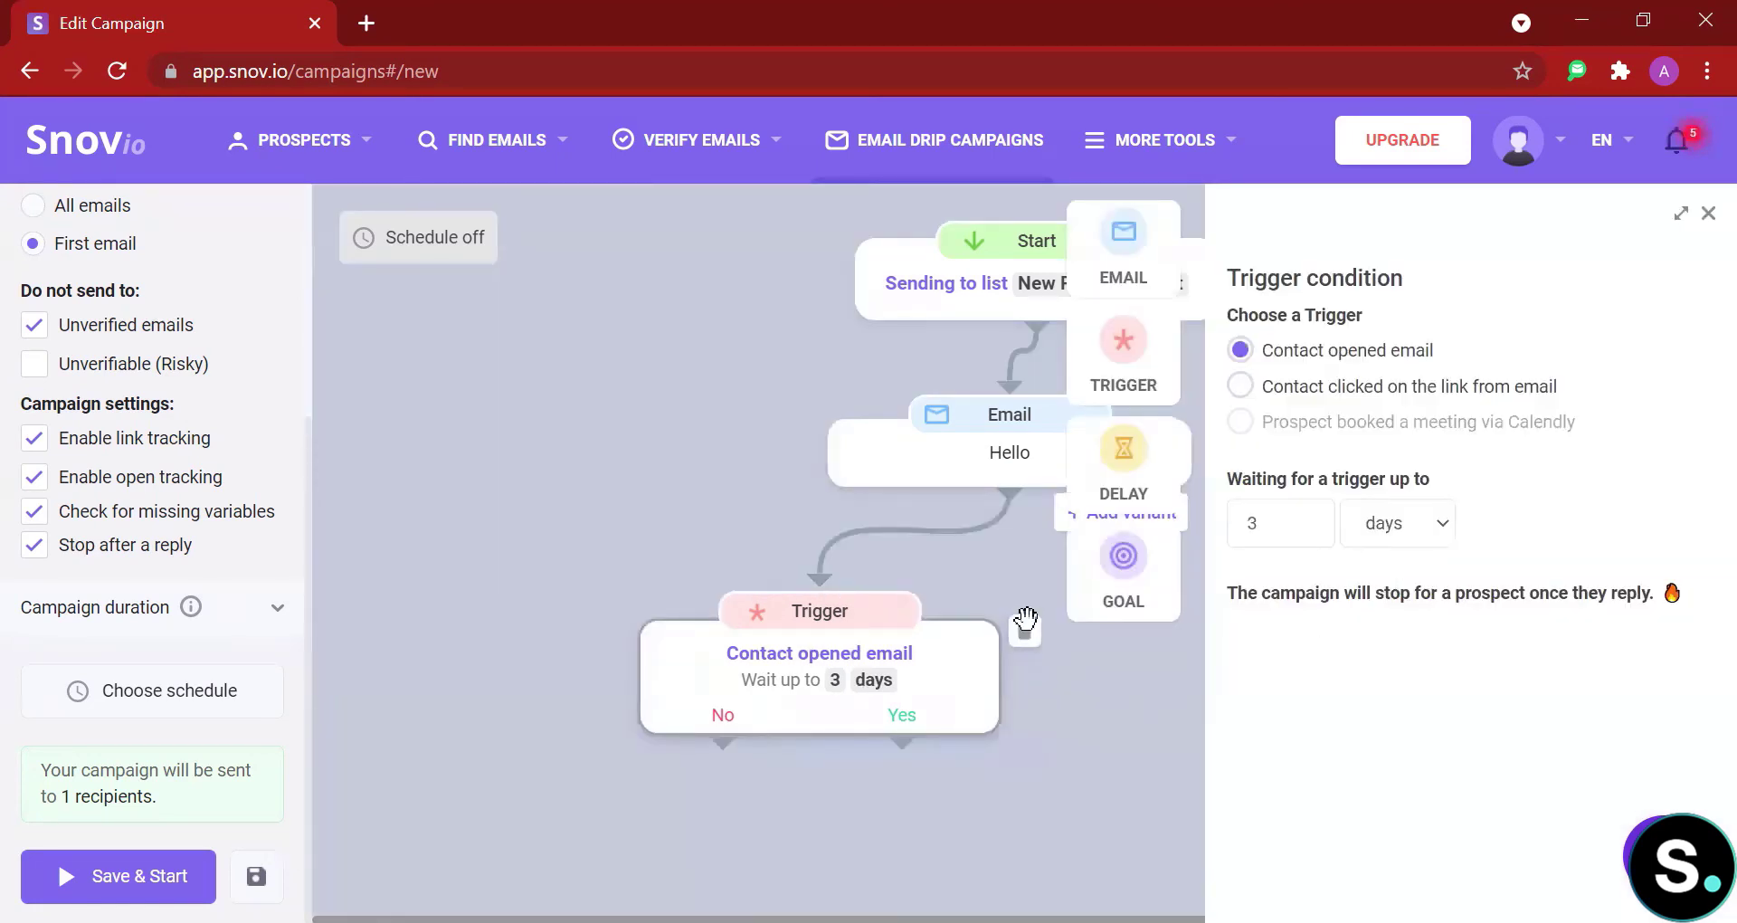
left_click(780, 369)
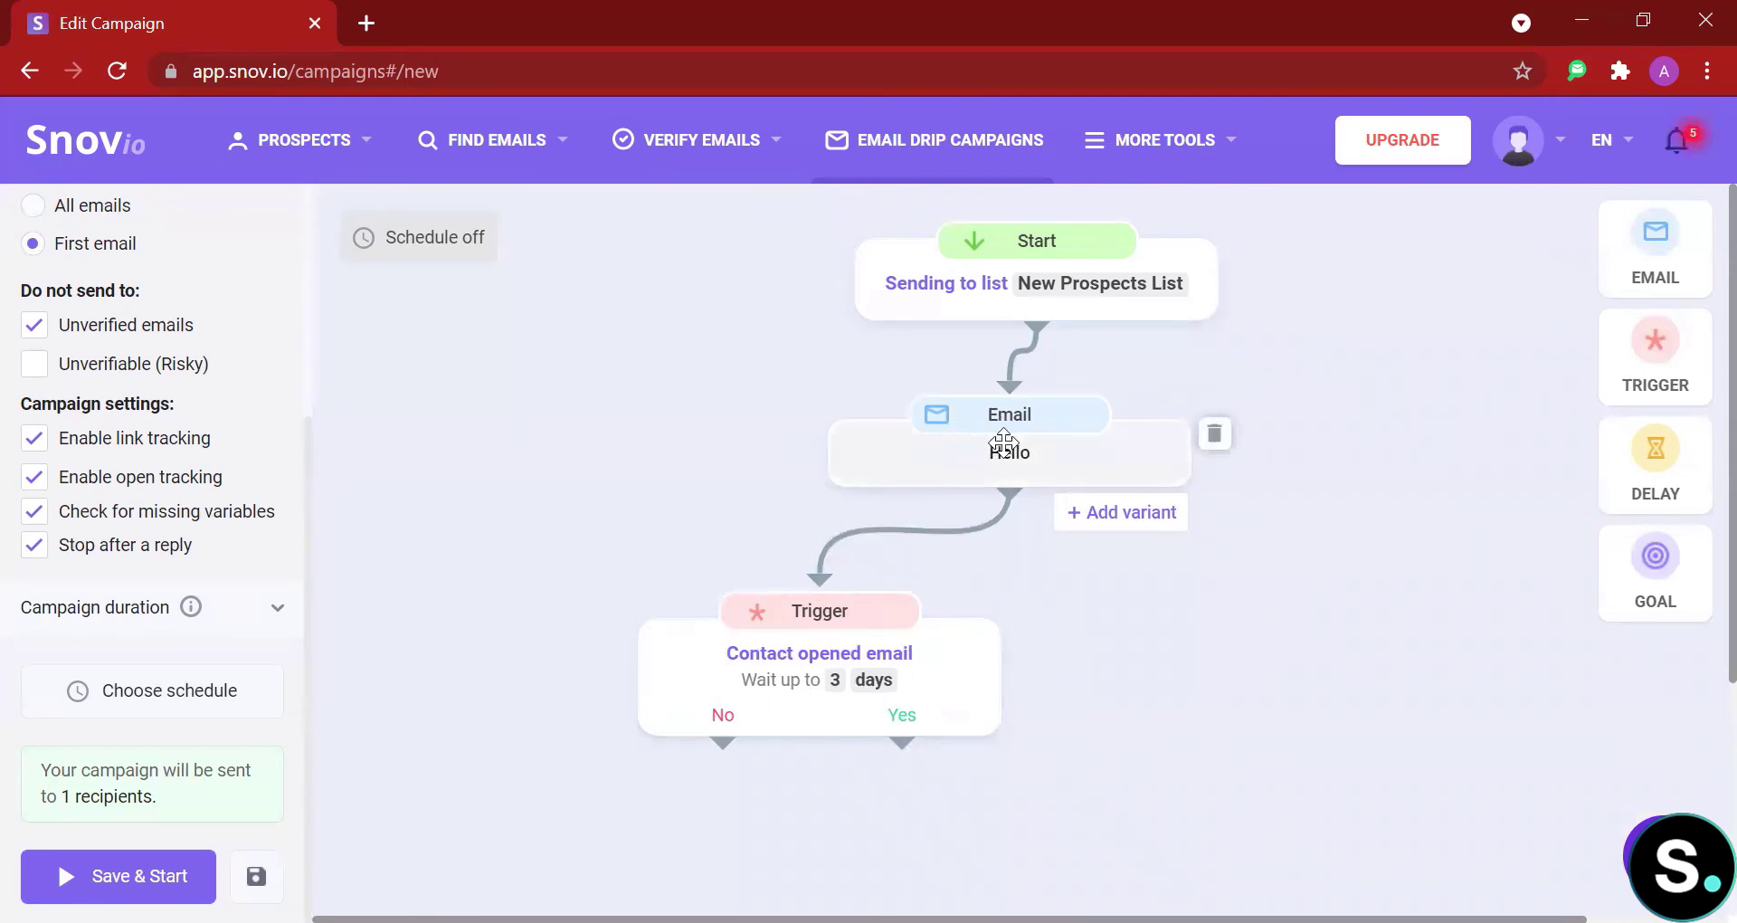
Rearrange the Hello email and Trigger blocks so they sit closer together below the Start block
left_click_drag(775, 646, 857, 617)
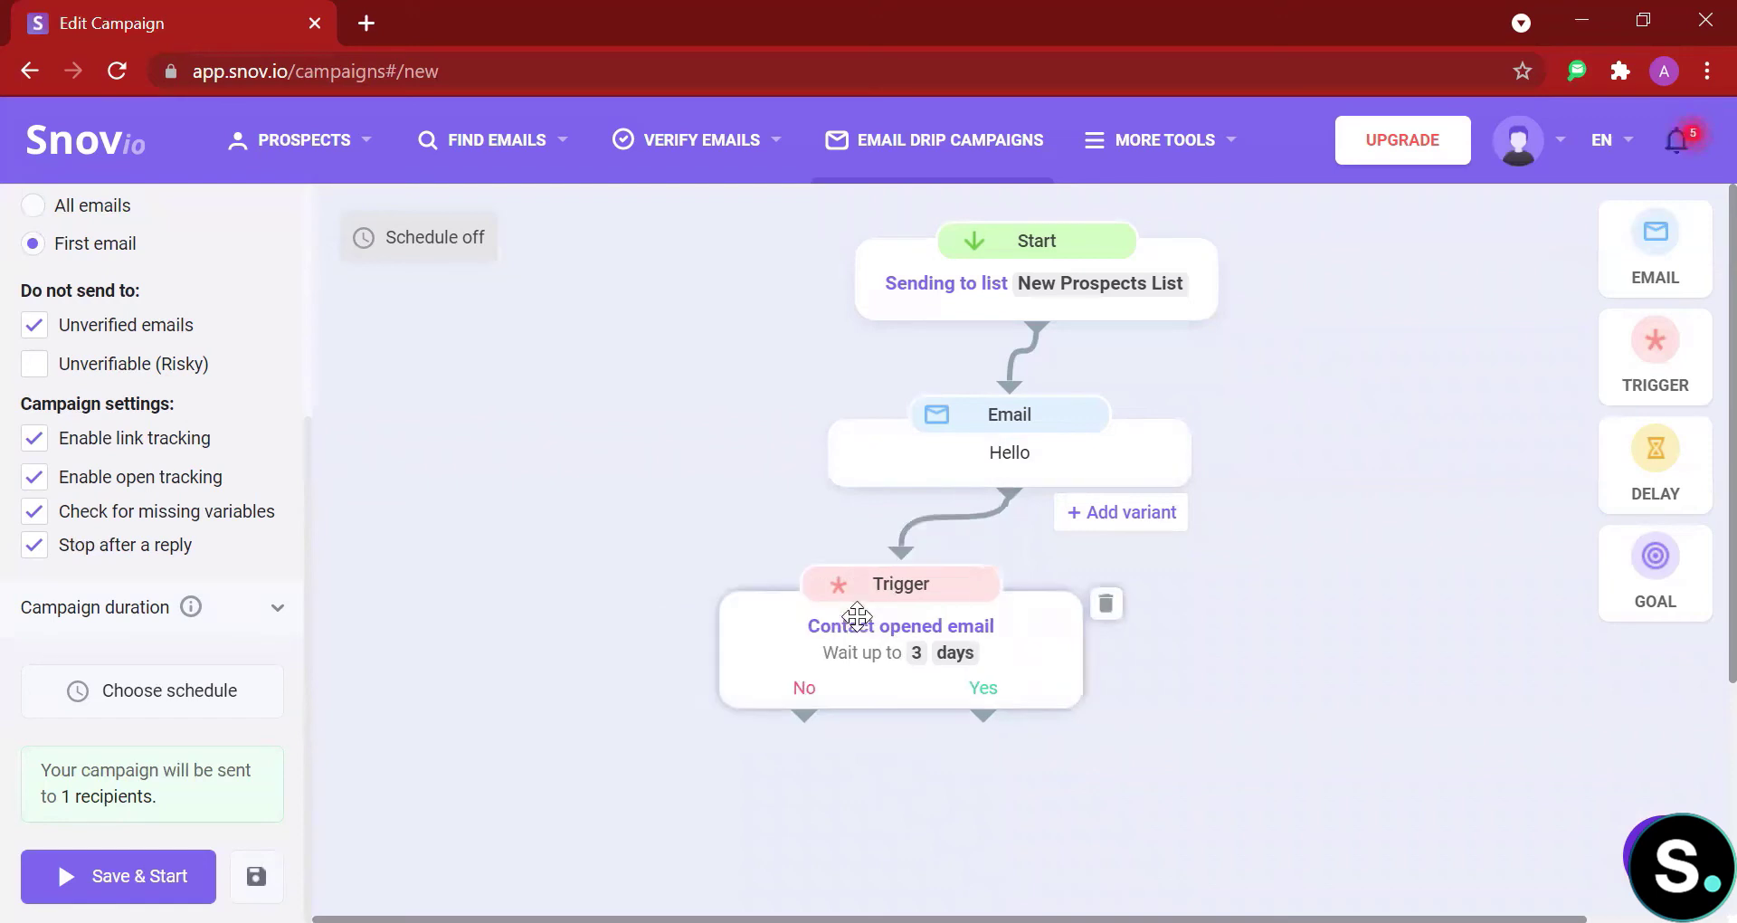
left_click_drag(931, 419, 808, 425)
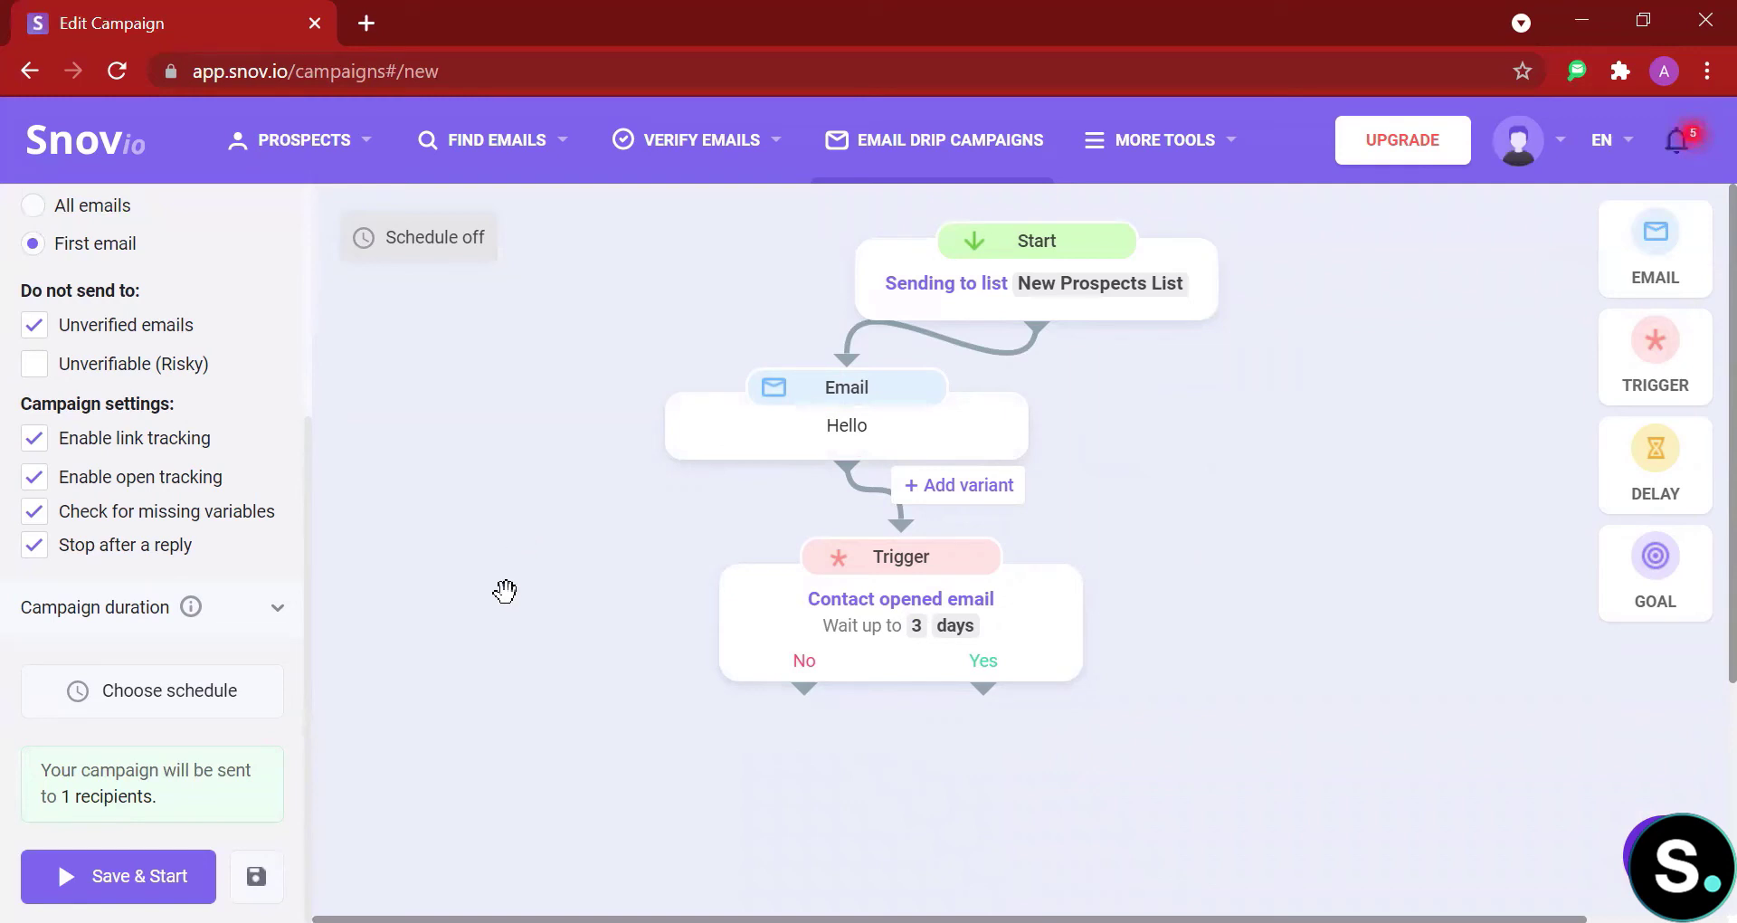
left_click_drag(795, 601, 796, 579)
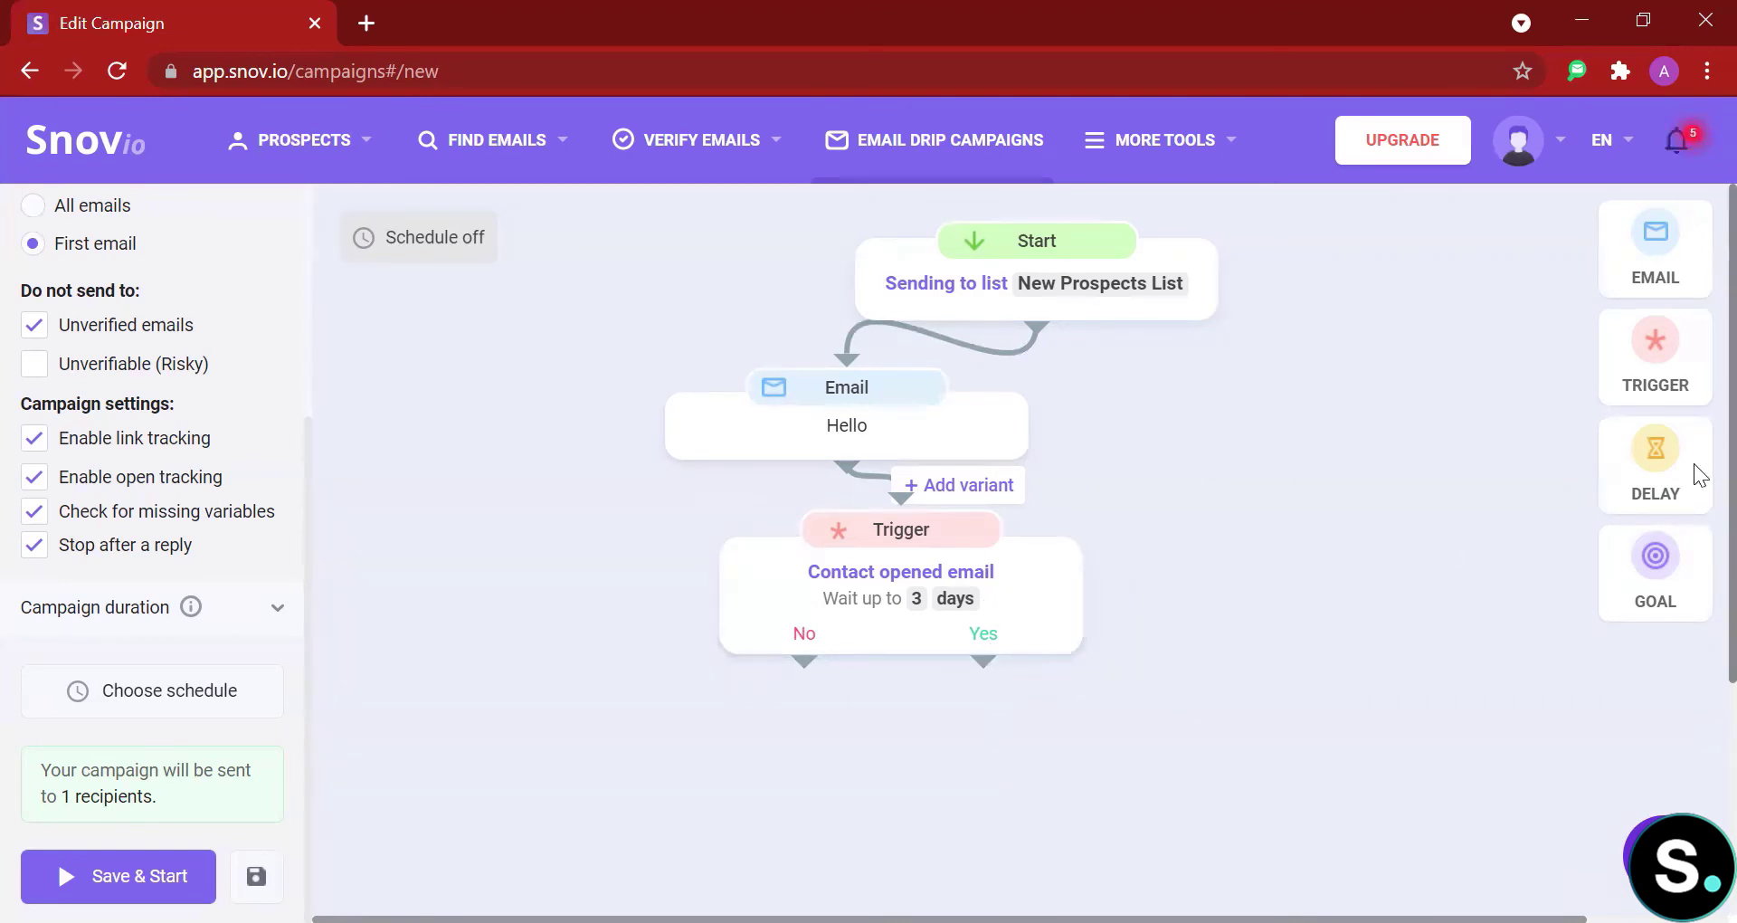
Add a Delay block of 2 days on the Trigger's No branch and place it just below the Trigger
left_click_drag(1665, 472, 674, 790)
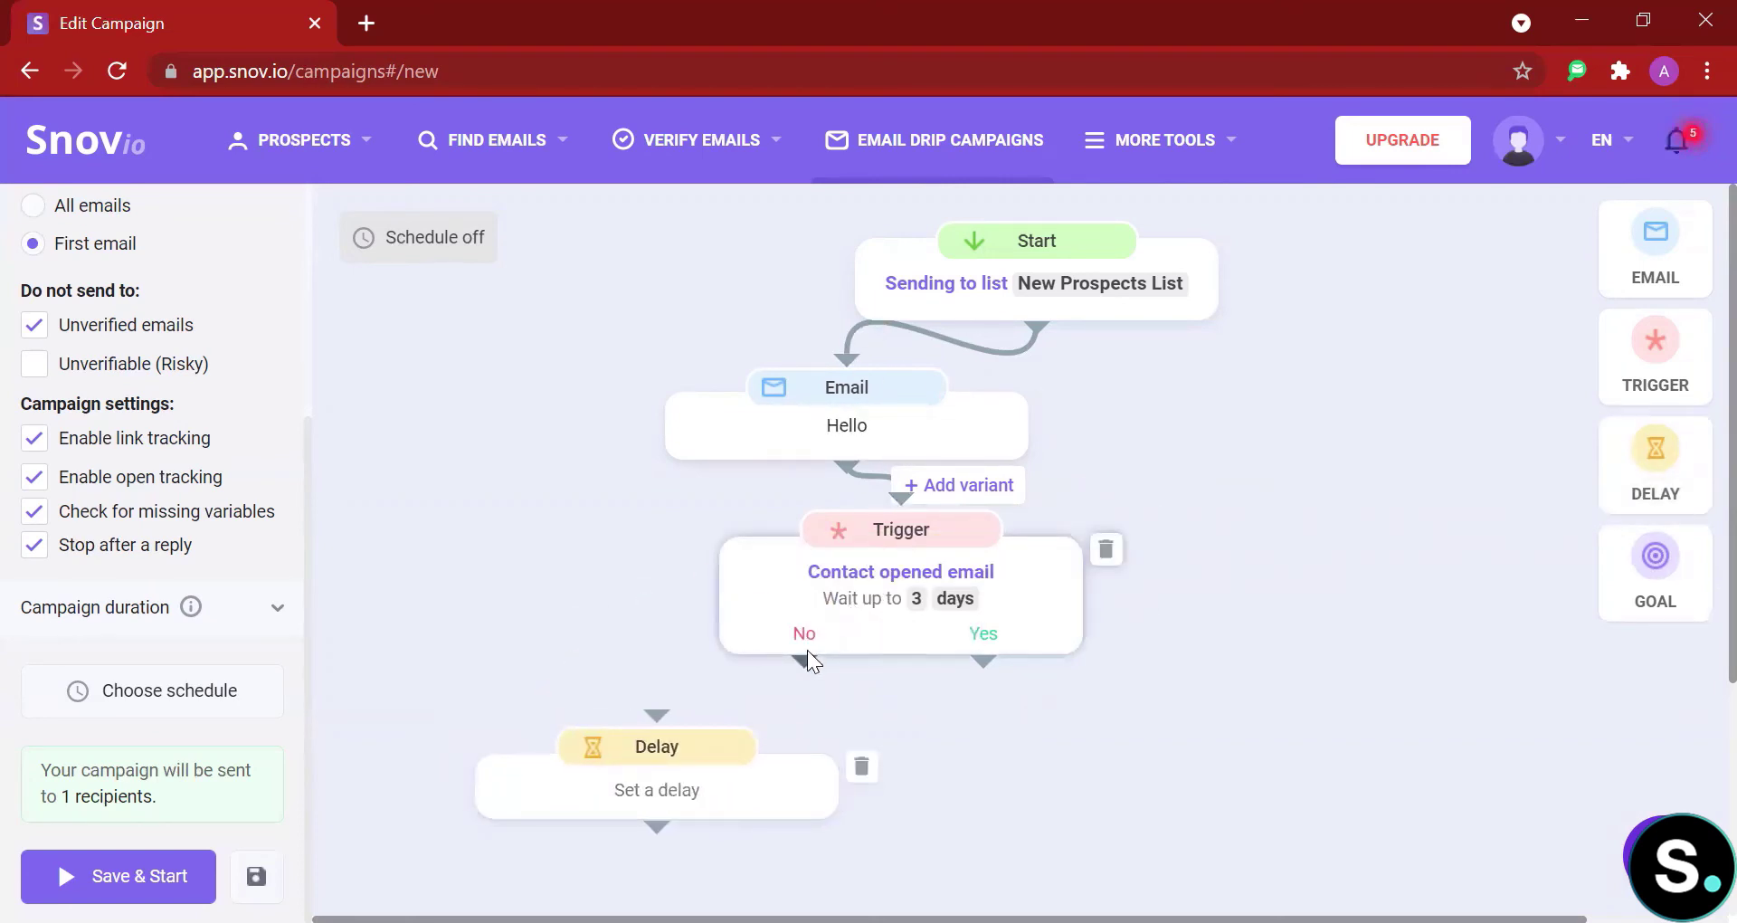
left_click_drag(801, 664, 657, 715)
left_click(1304, 347)
type("2")
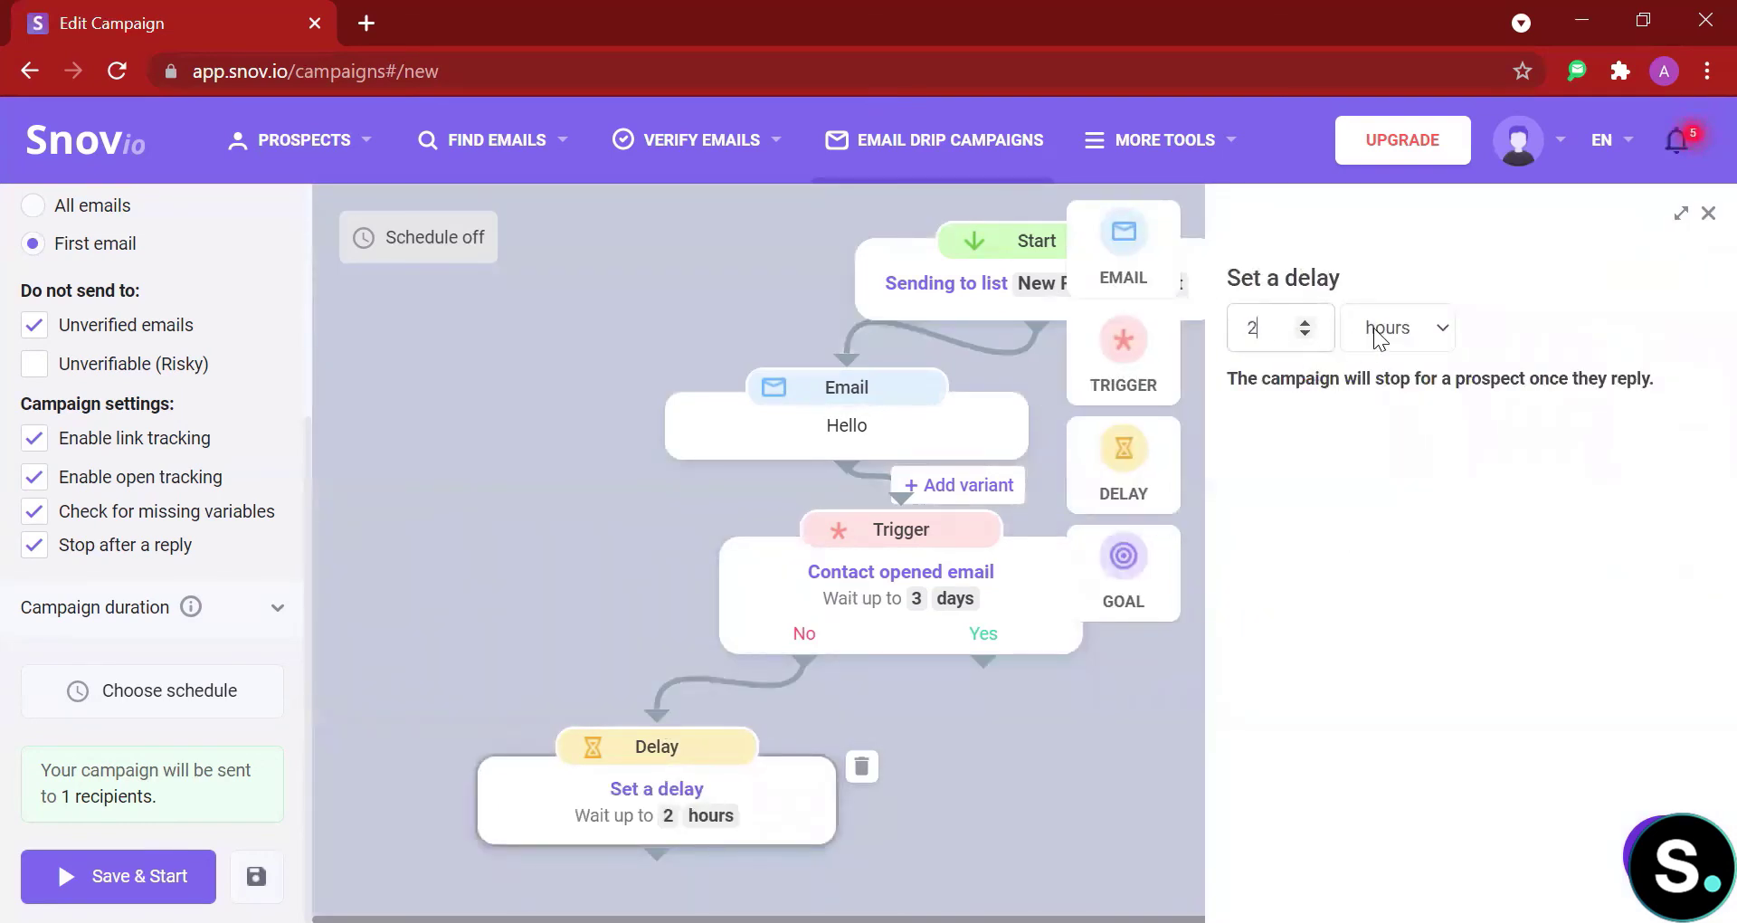
left_click(1379, 337)
left_click(1379, 359)
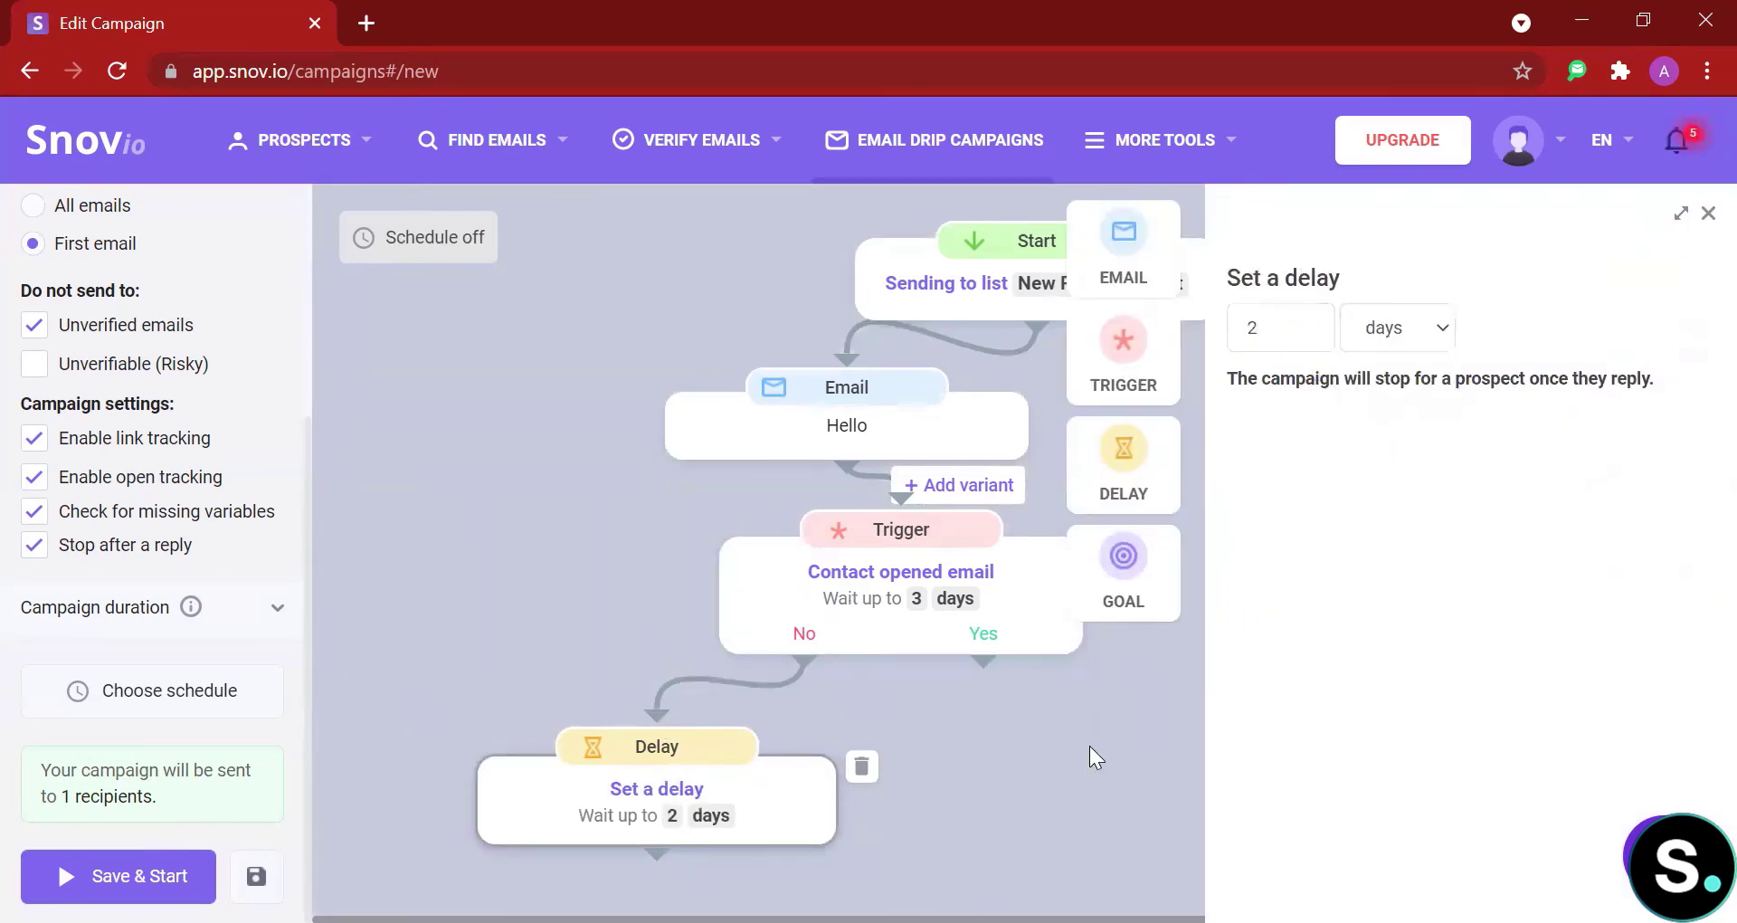
left_click(1707, 215)
left_click_drag(538, 789, 513, 730)
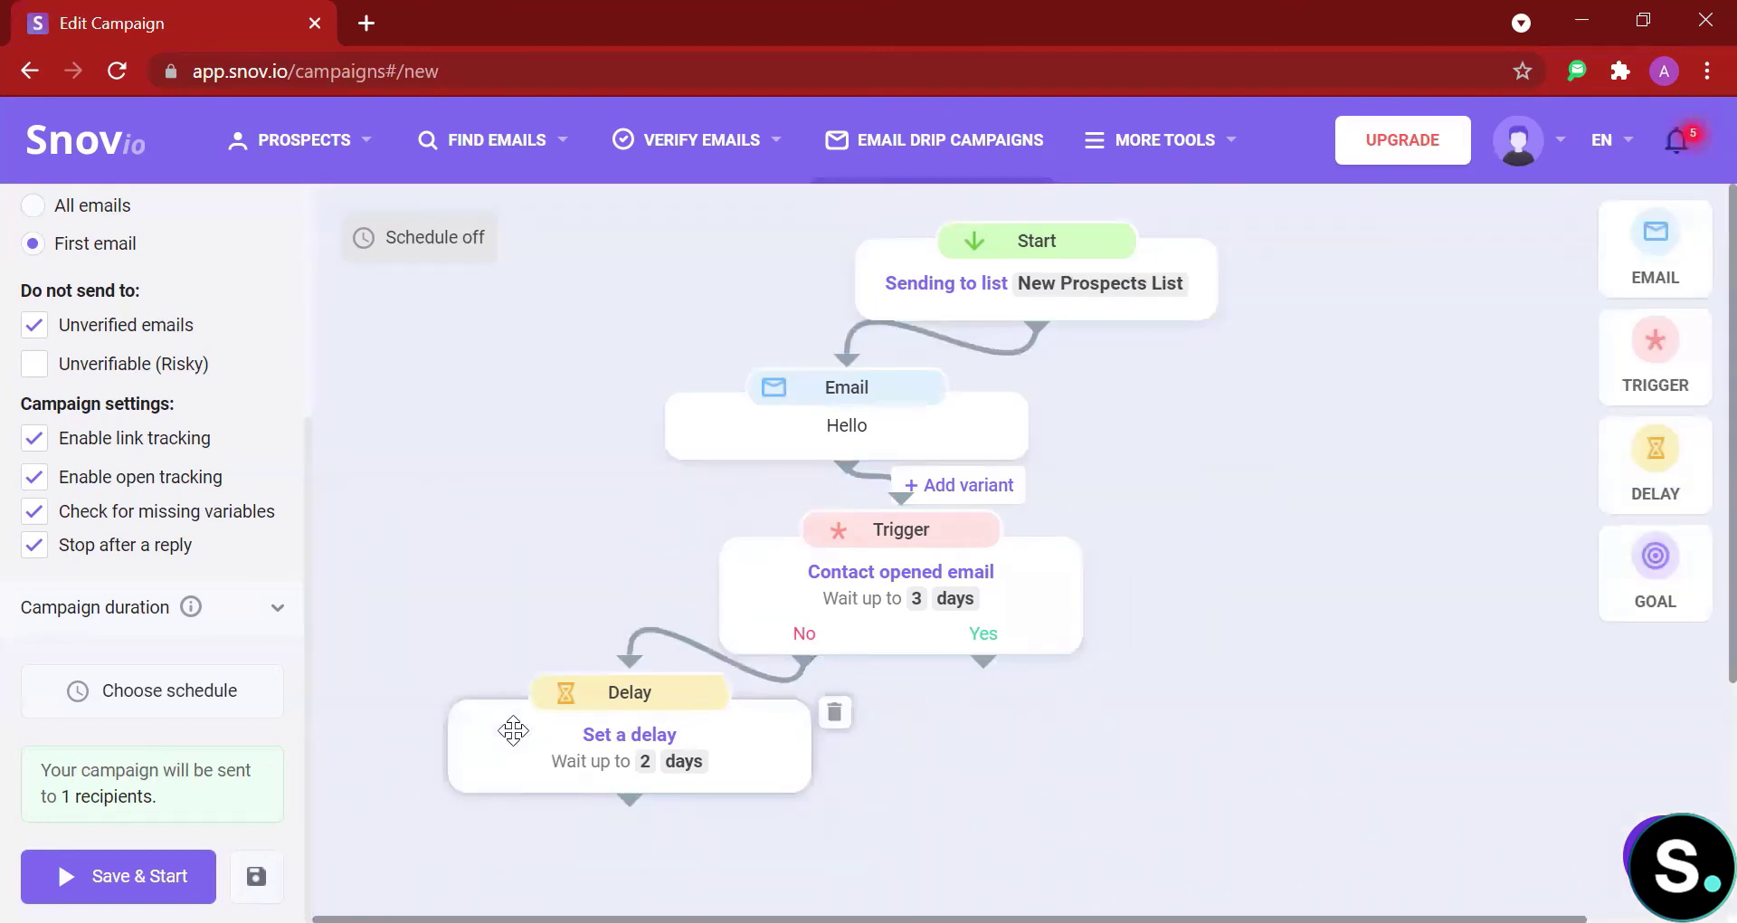
Add an Email block below the 2-day Delay block and connect the Delay to it
scroll(1291, 700, "down", 2)
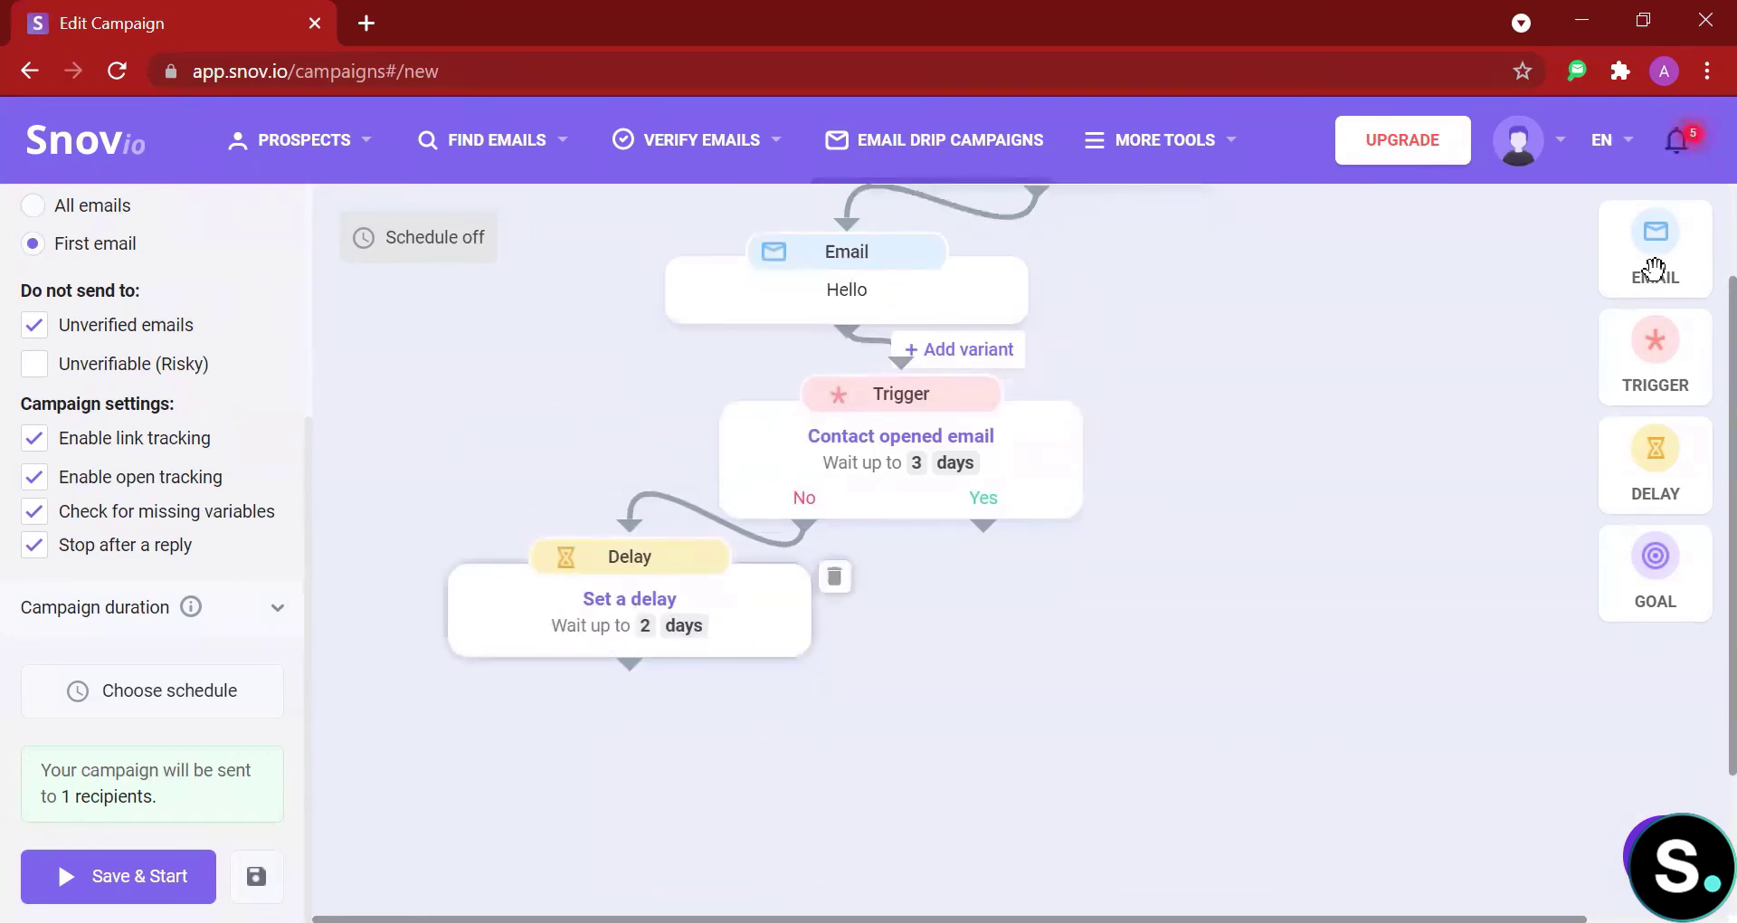
left_click_drag(598, 837, 628, 464)
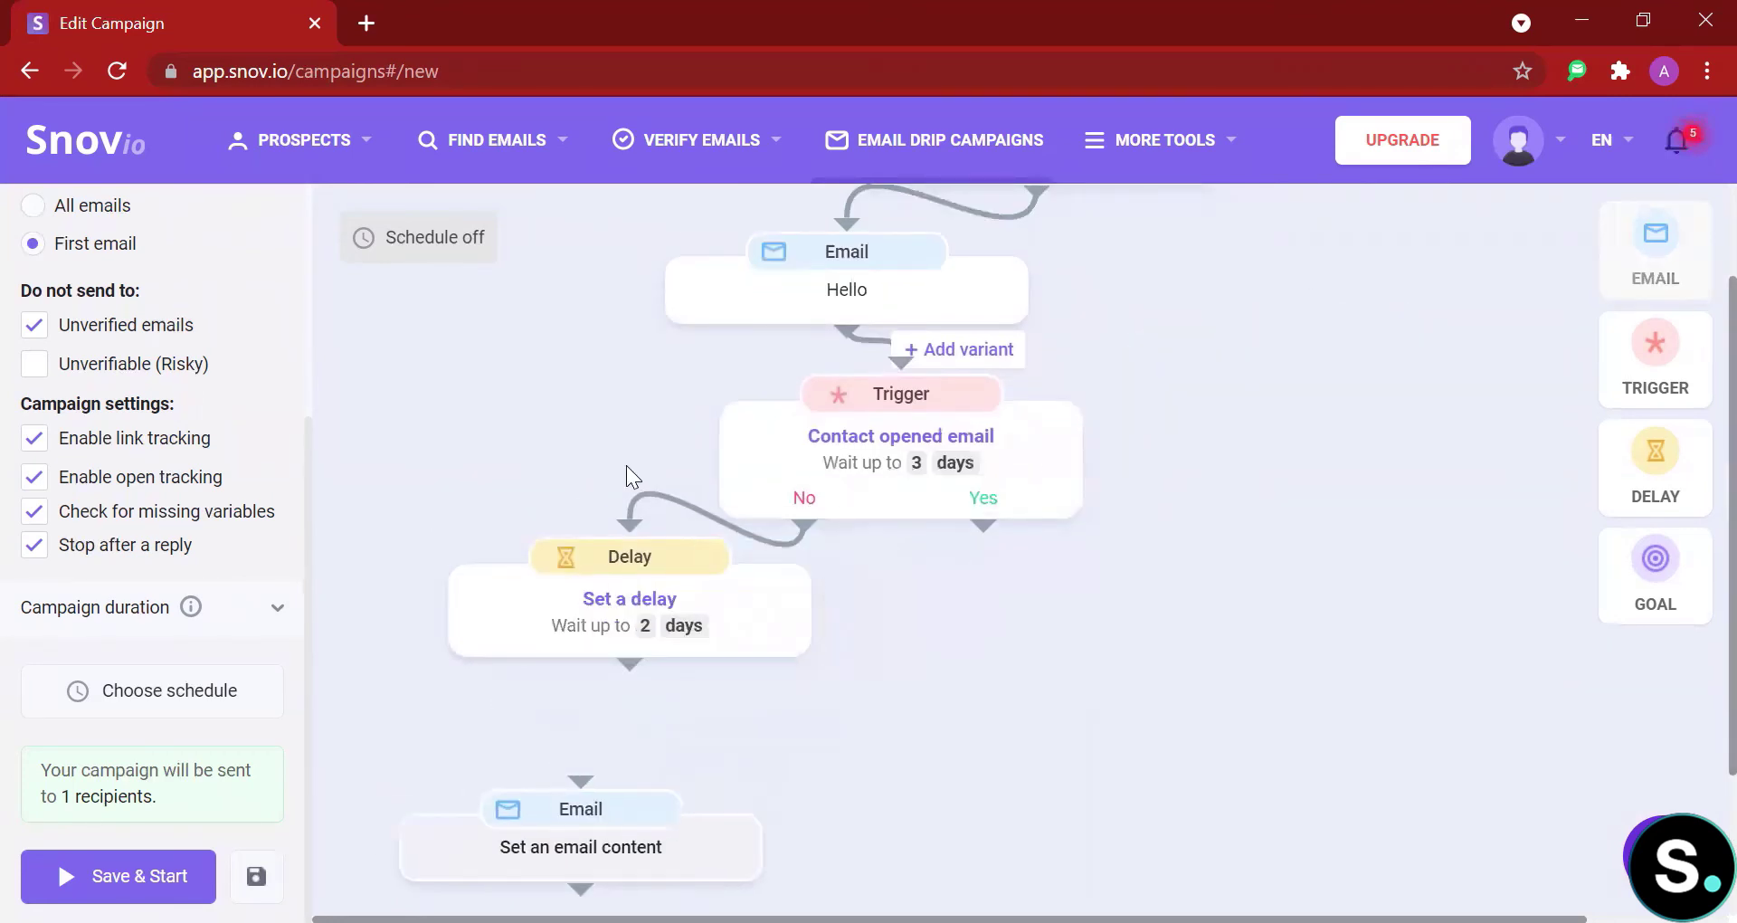
scroll(609, 504, "down", 3)
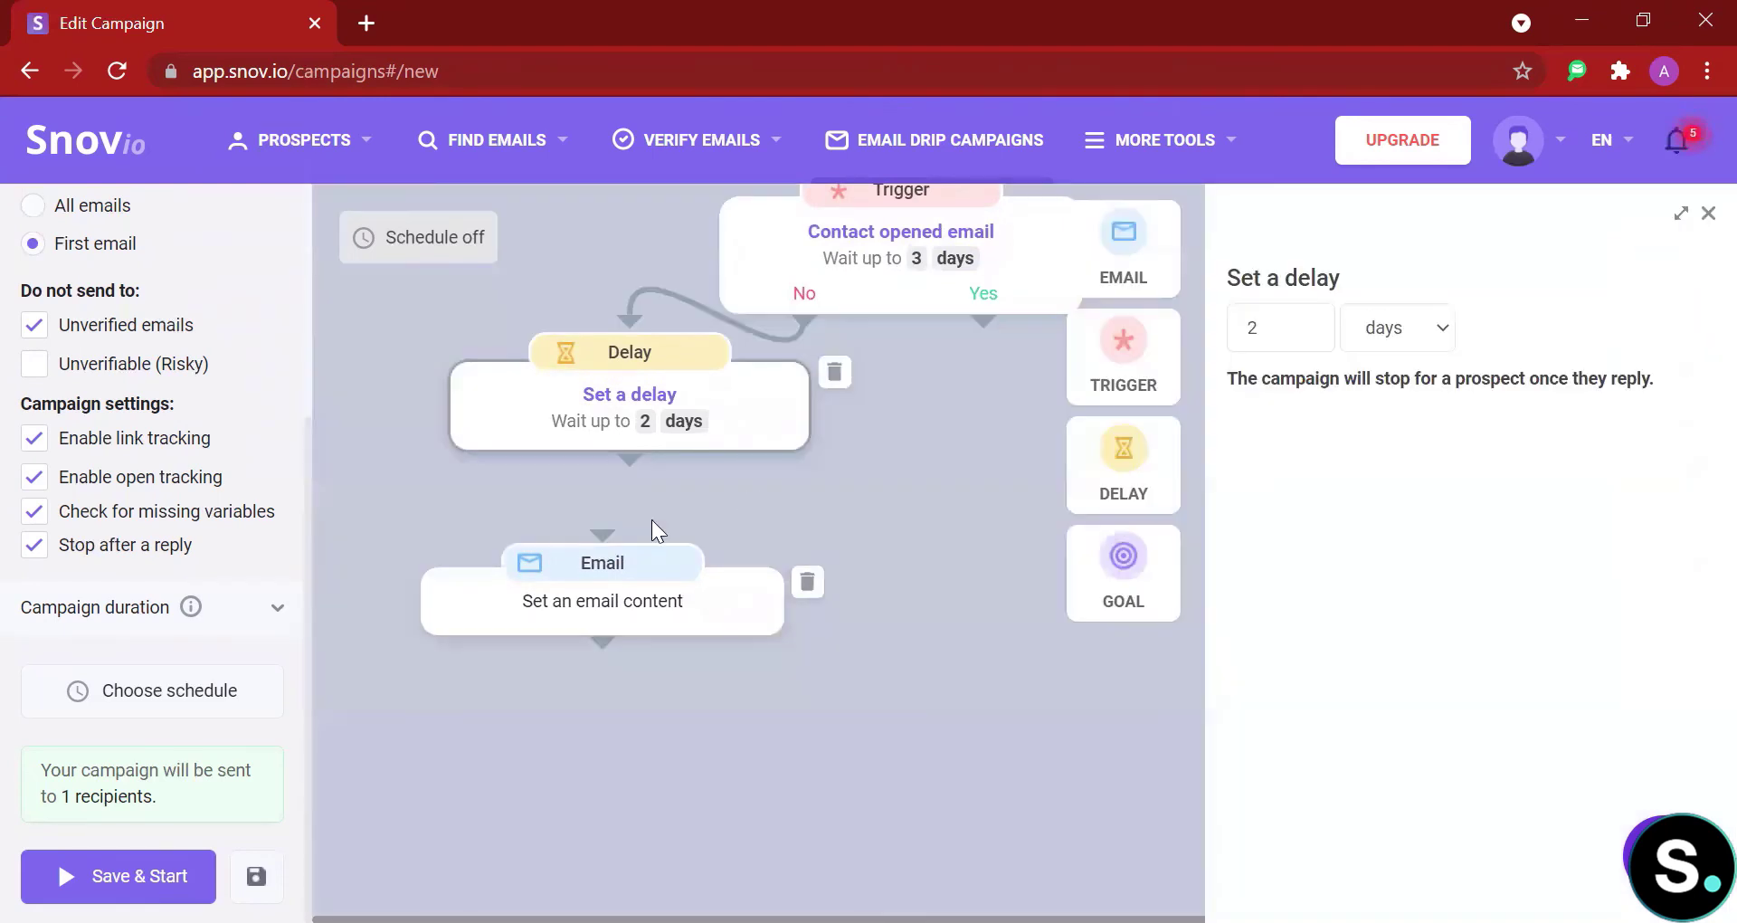
left_click_drag(640, 465, 612, 526)
Set the subject line of the email after the Delay to "Follow-up" and close its editor
left_click(620, 603)
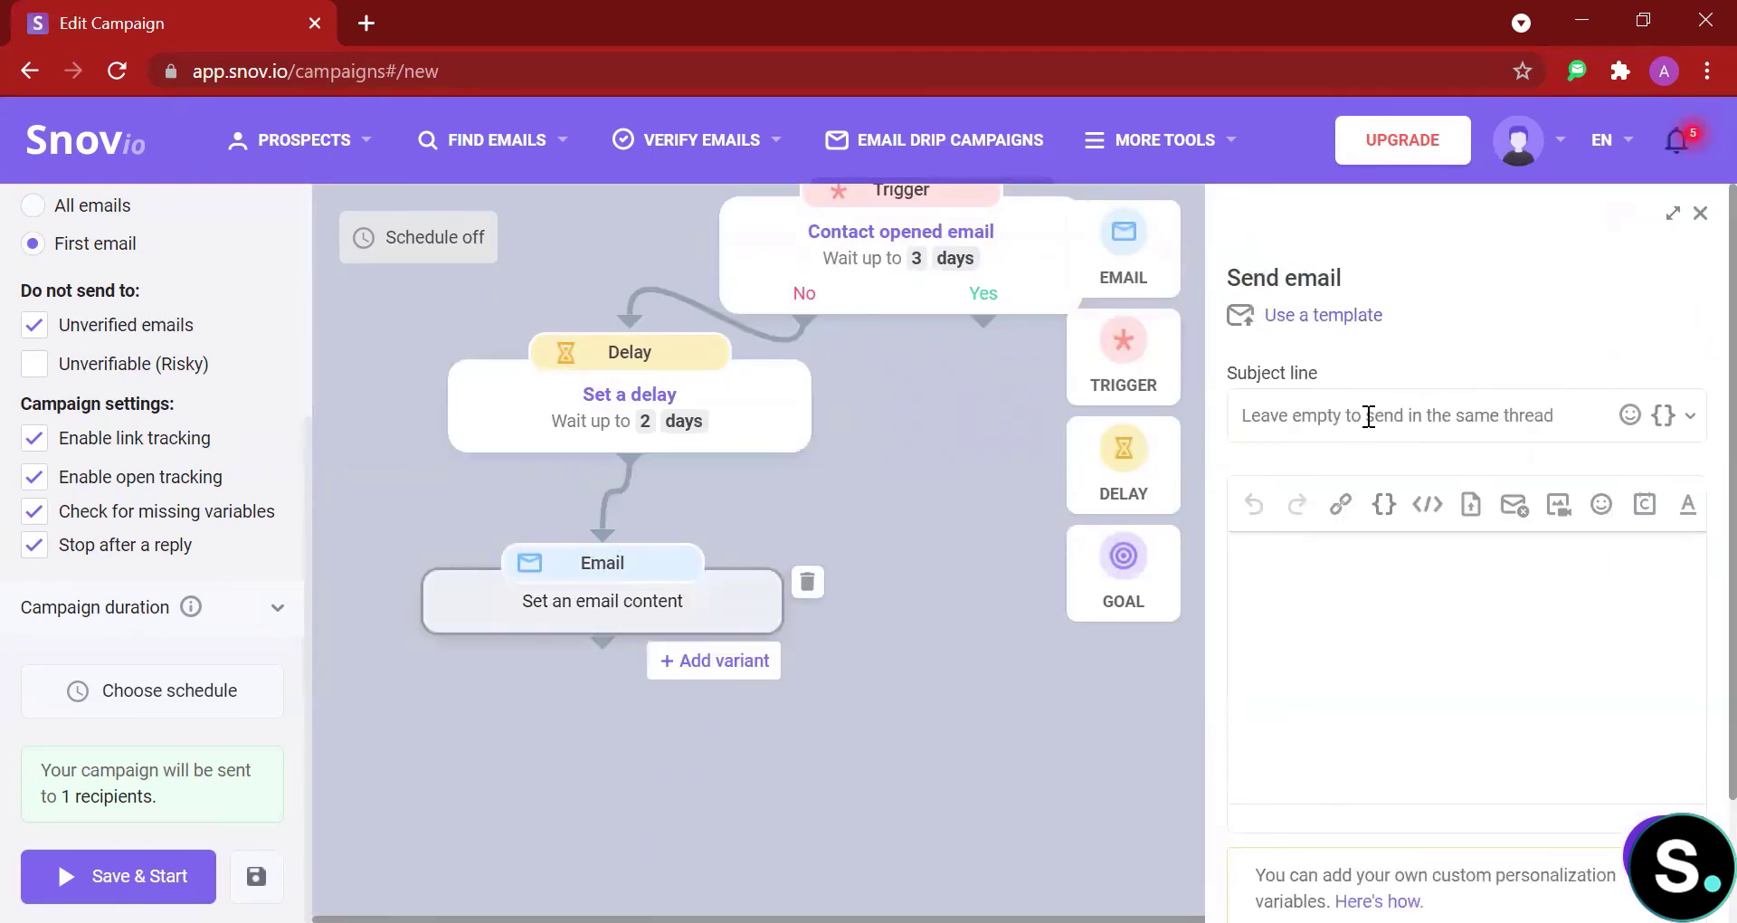
left_click(1369, 416)
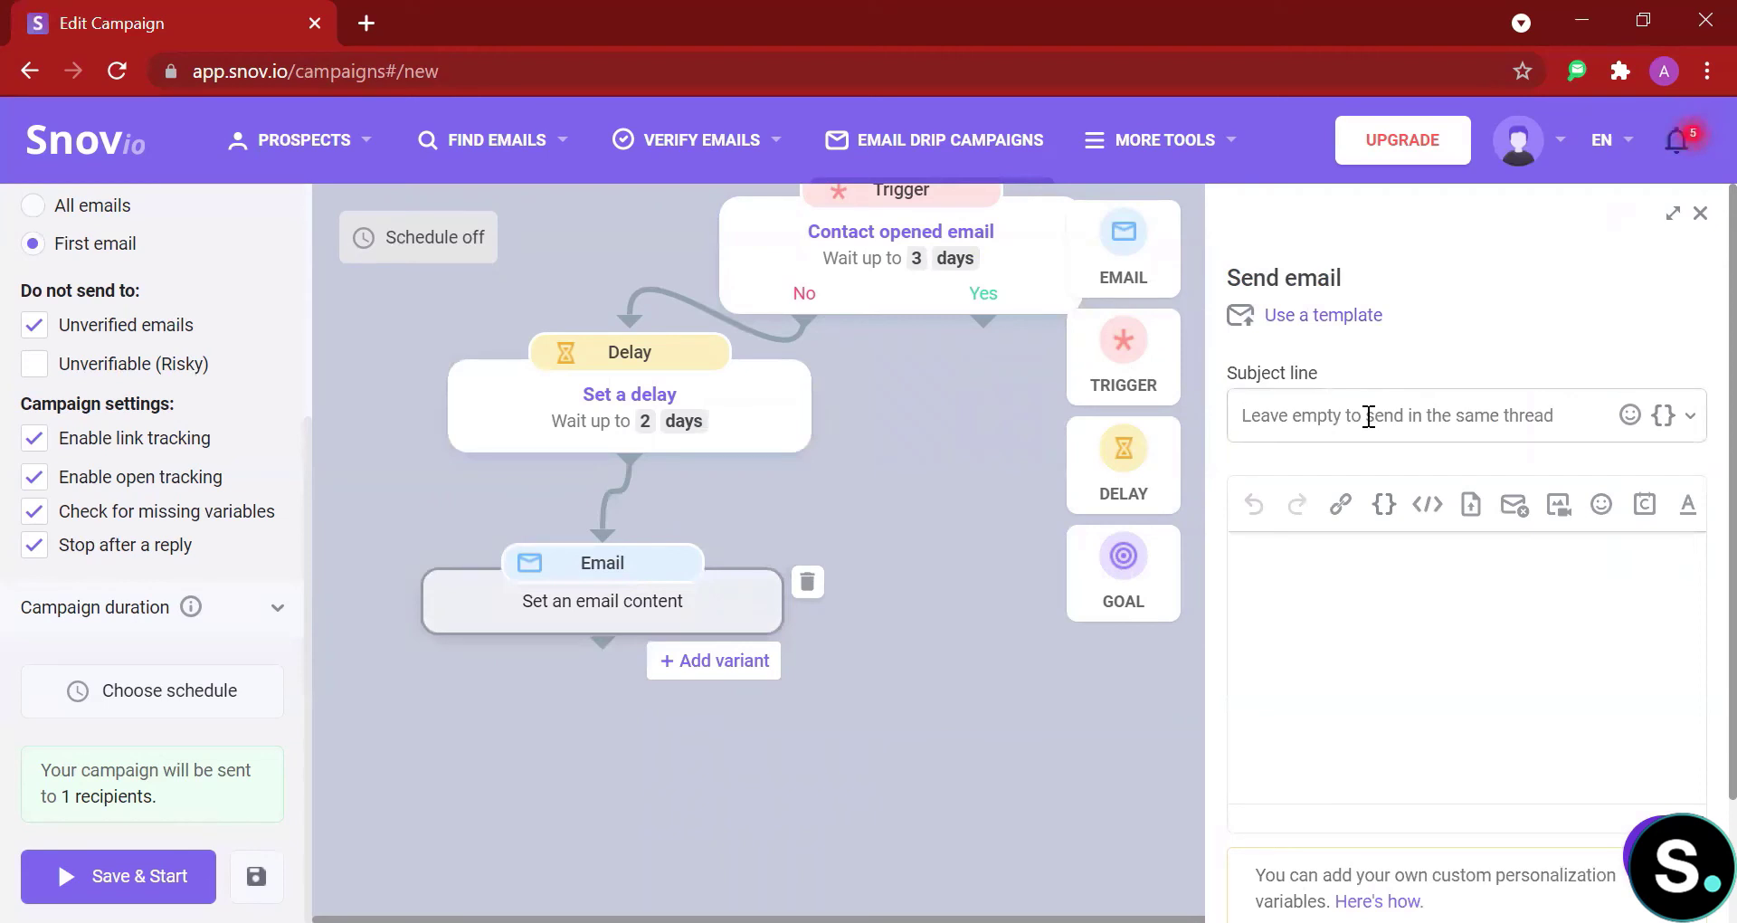
left_click(1664, 418)
left_click(1423, 412)
type("Foll")
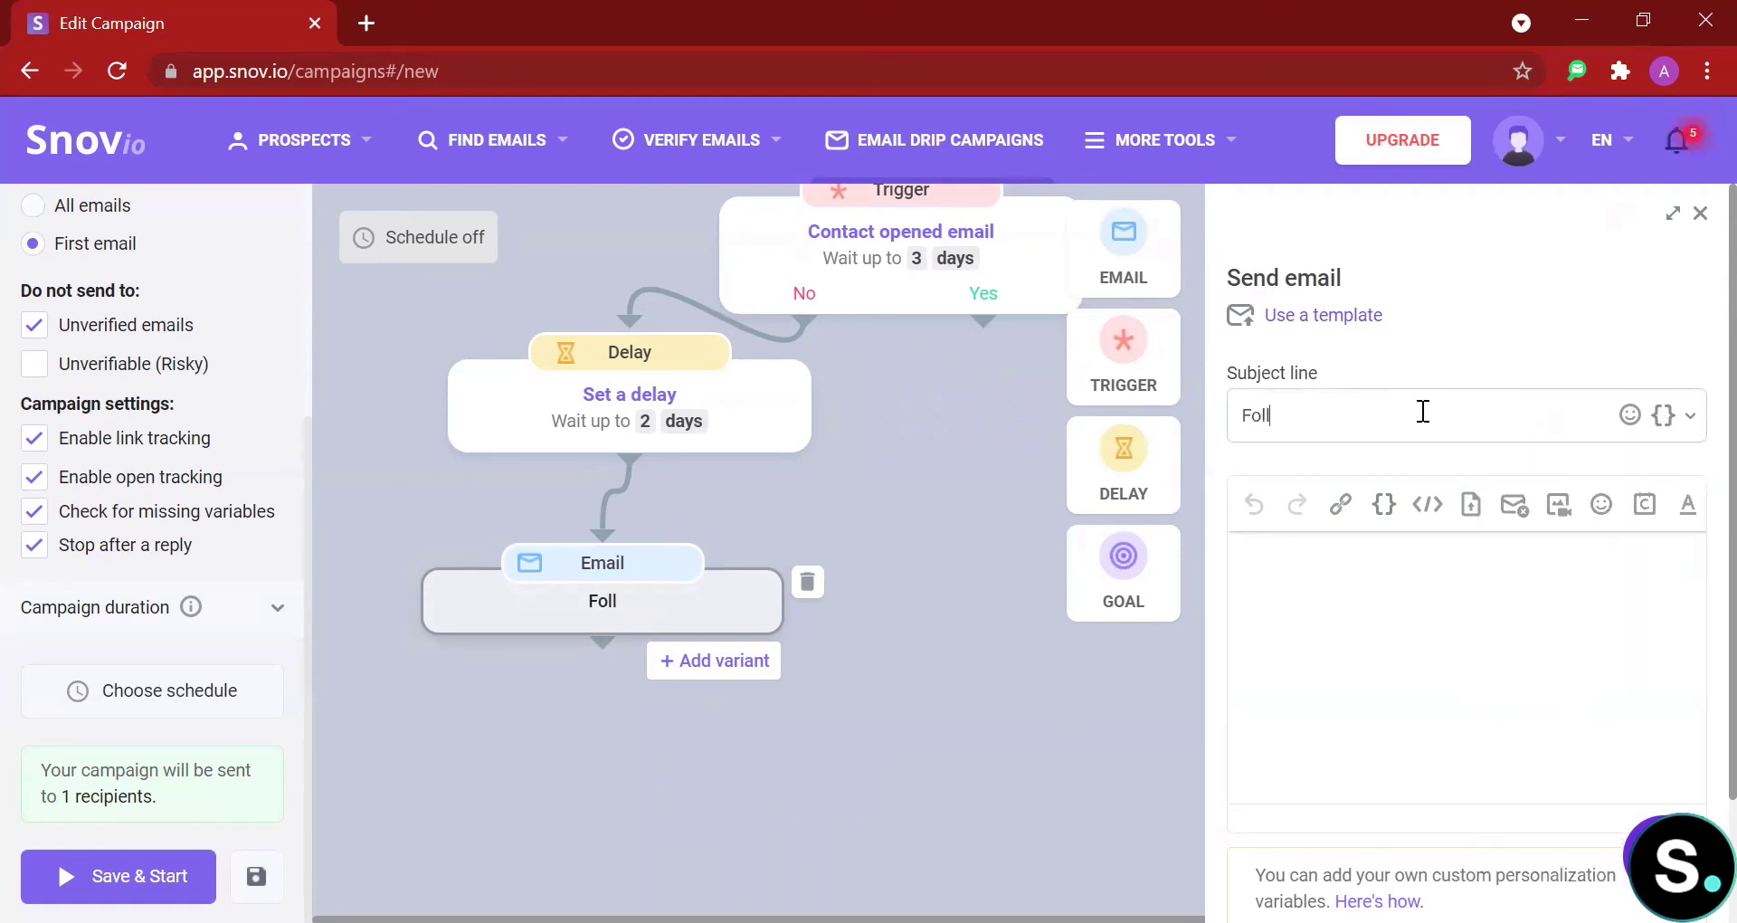
type("ow-up")
left_click(970, 567)
Add another Email block below the Trigger and connect the Trigger's Yes branch to it
scroll(969, 543, "up", 2)
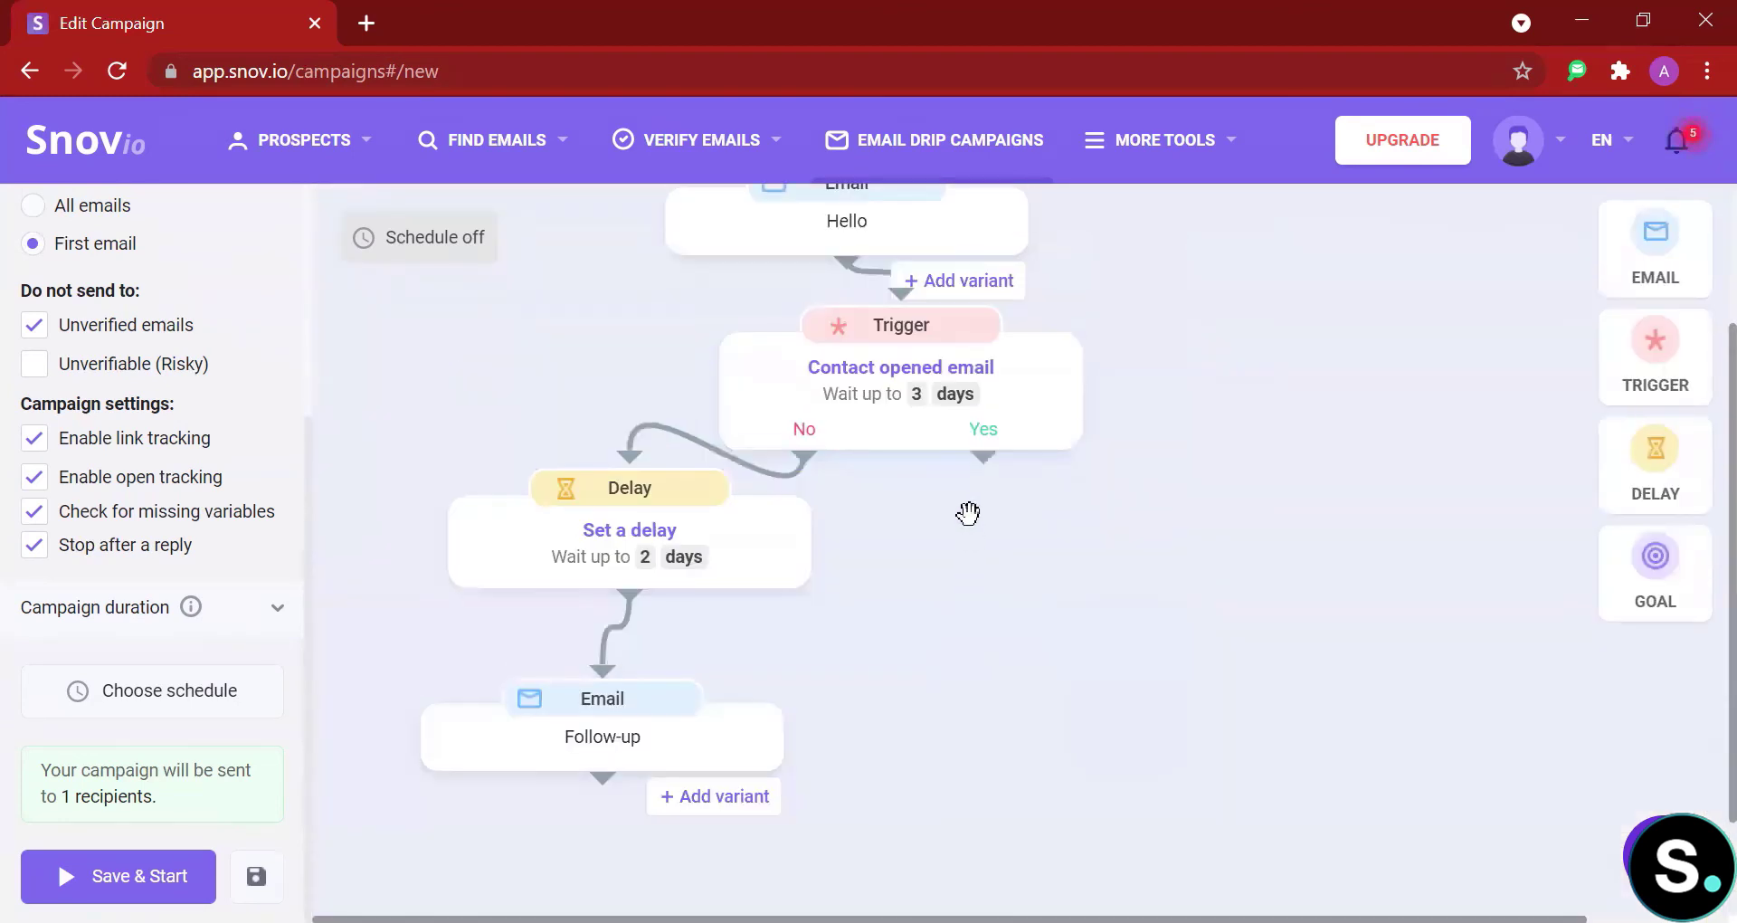
scroll(995, 466, "up", 2)
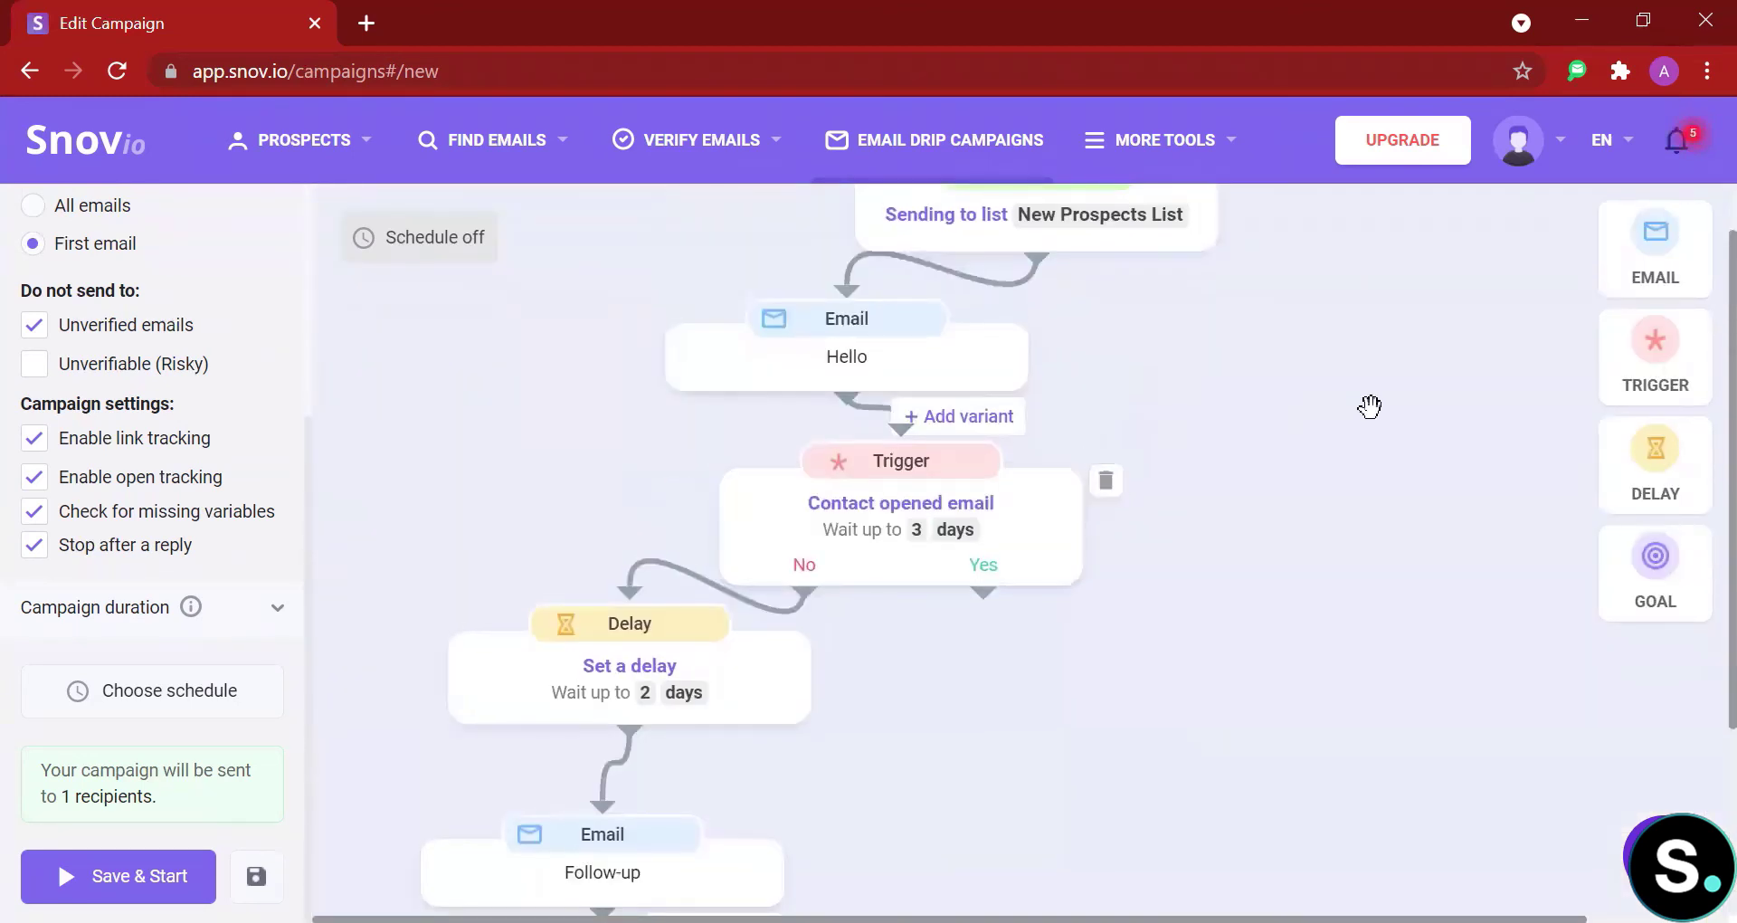
left_click_drag(1649, 237, 1082, 734)
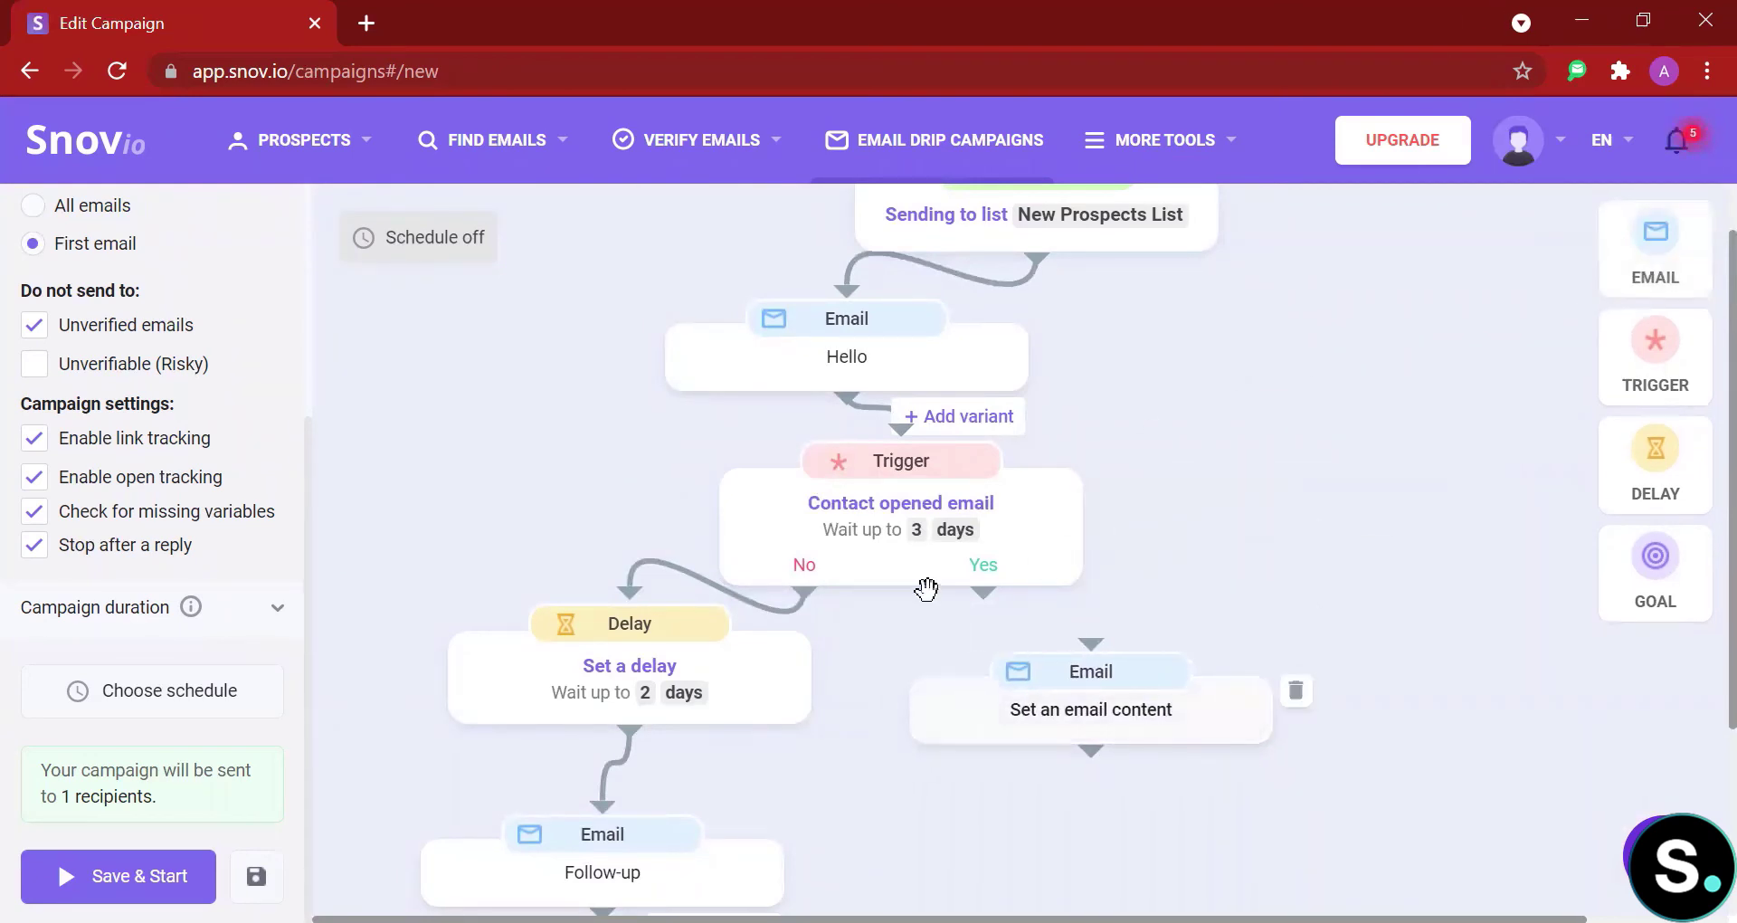
left_click_drag(990, 590, 1095, 639)
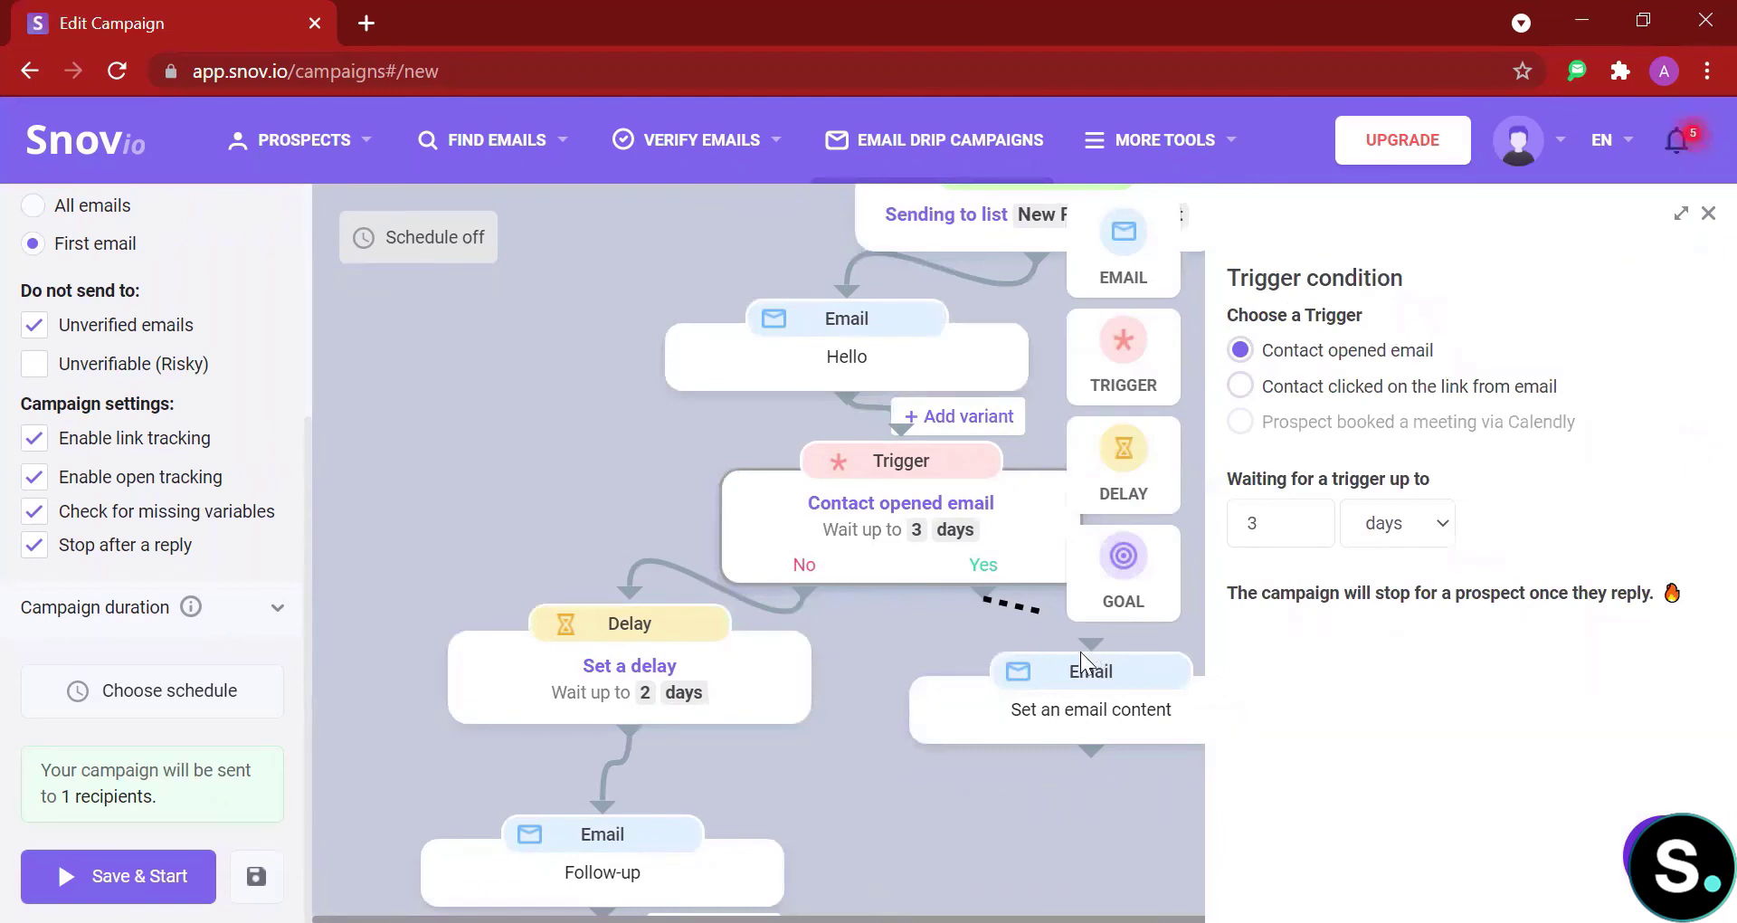
mouse_move(1084, 652)
left_mouse_down()
mouse_move(709, 609)
mouse_move(1039, 737)
mouse_move(1080, 645)
mouse_move(1094, 648)
left_mouse_up()
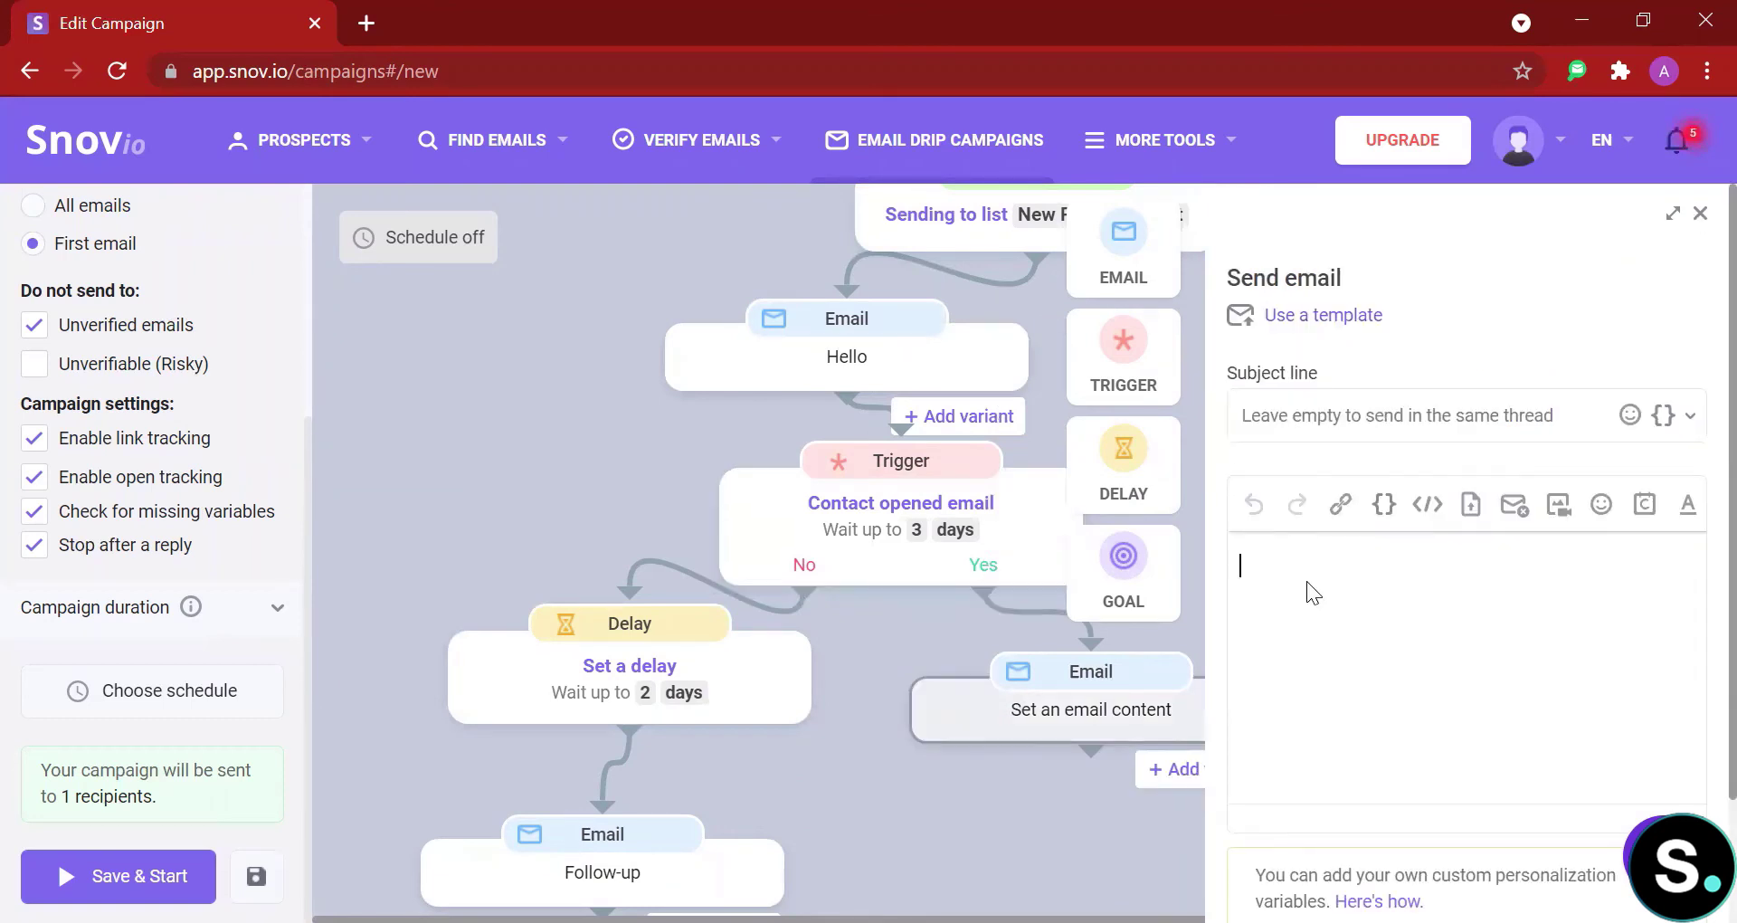
Fill the Yes-branch email with the Snovio Marketing template "Blogger outreach 1 (Service/product review offer)"
left_click(1309, 323)
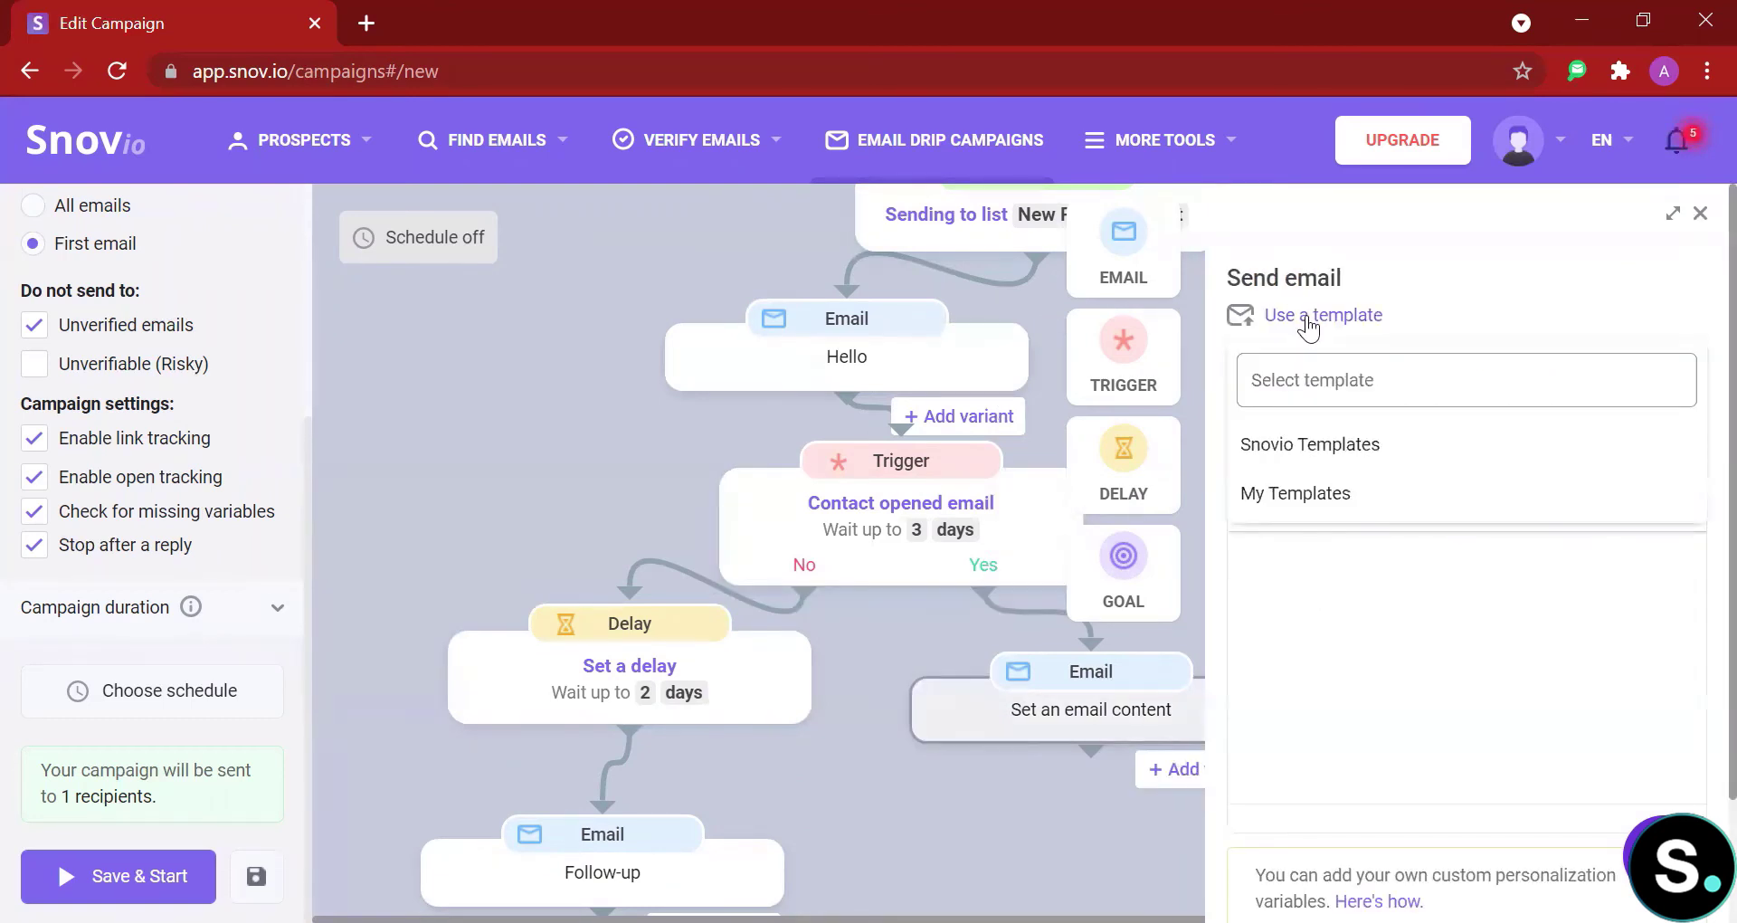
left_click(1377, 452)
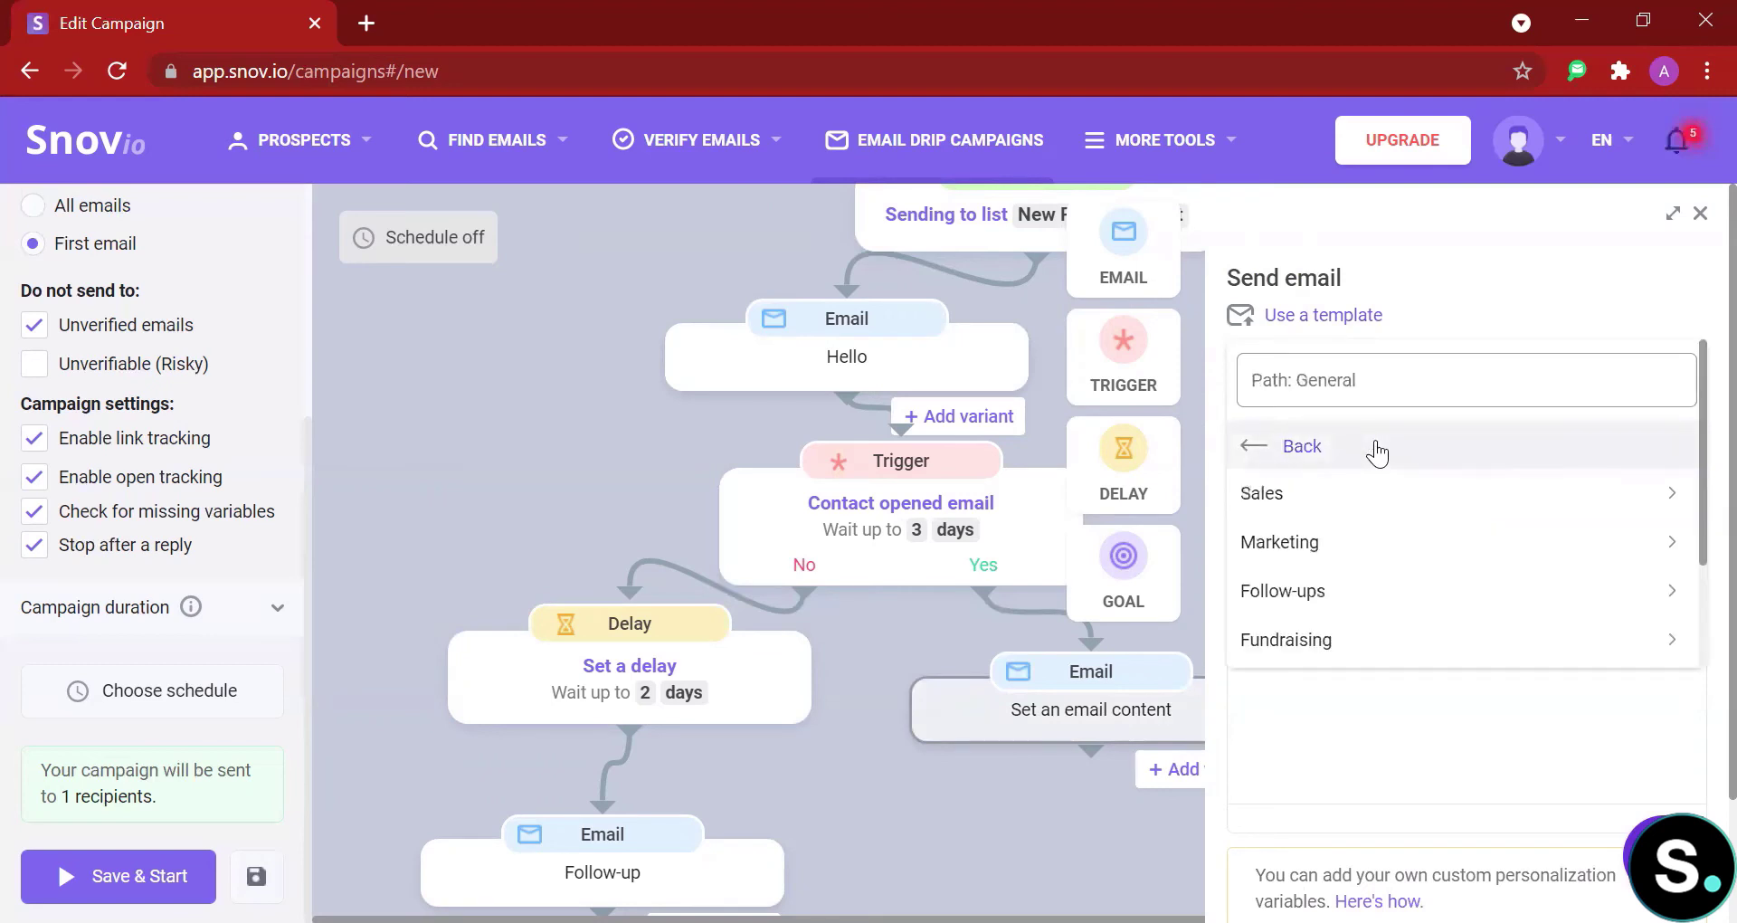
scroll(1366, 507, "down", 2)
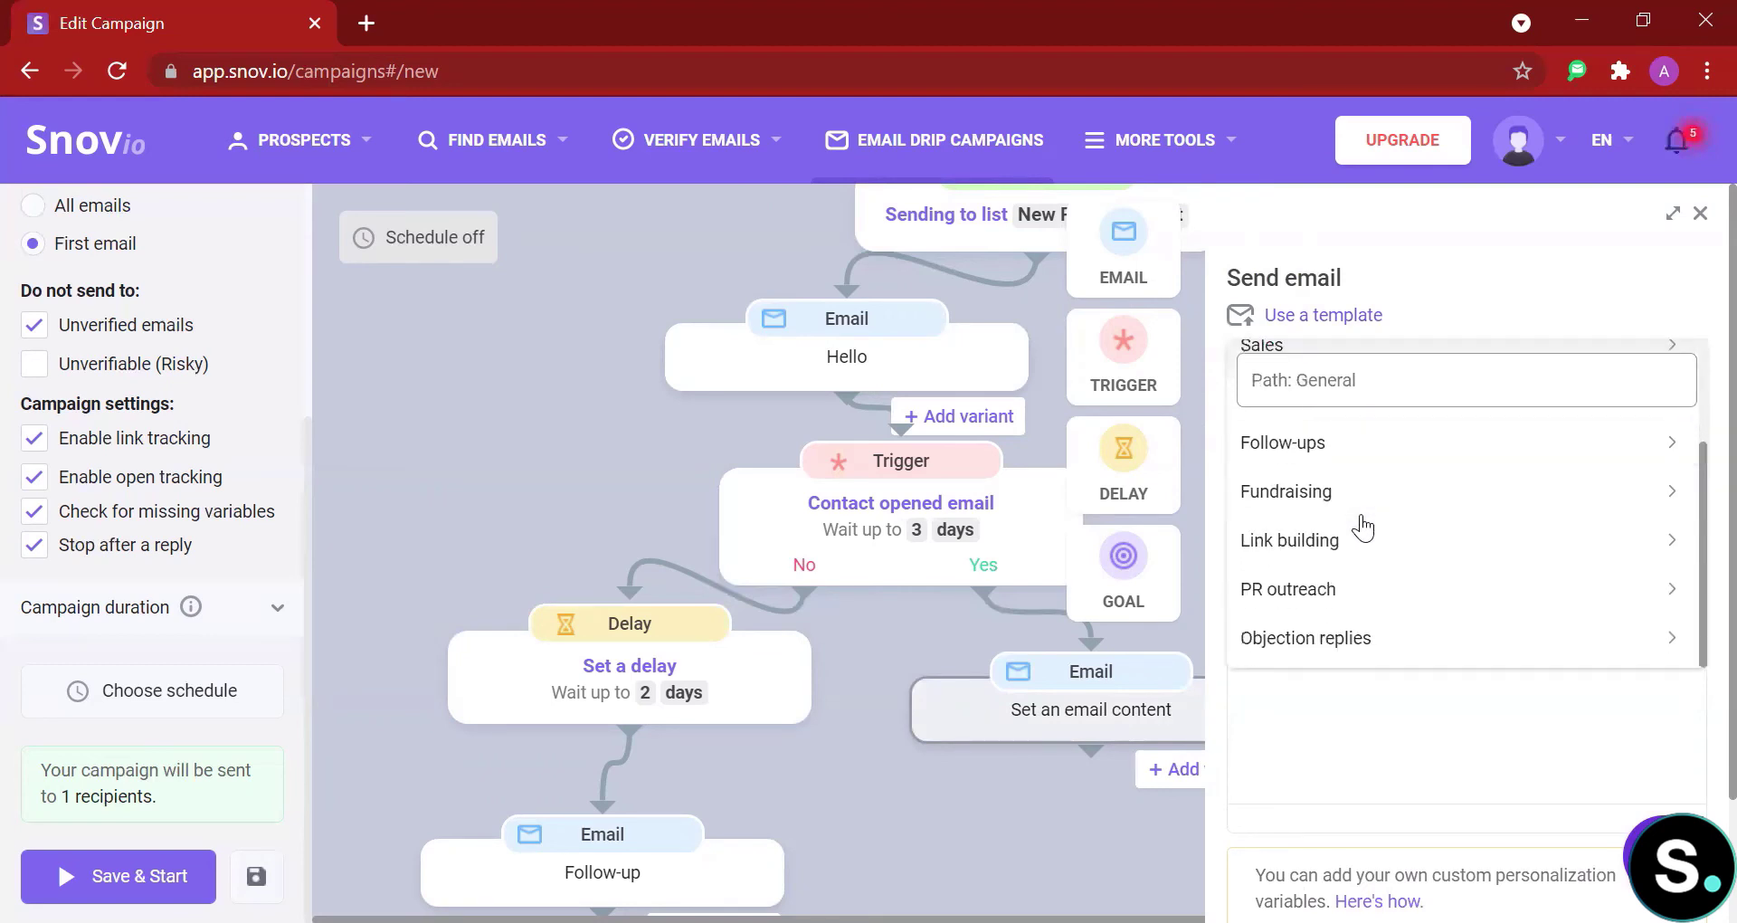
scroll(1363, 526, "up", 2)
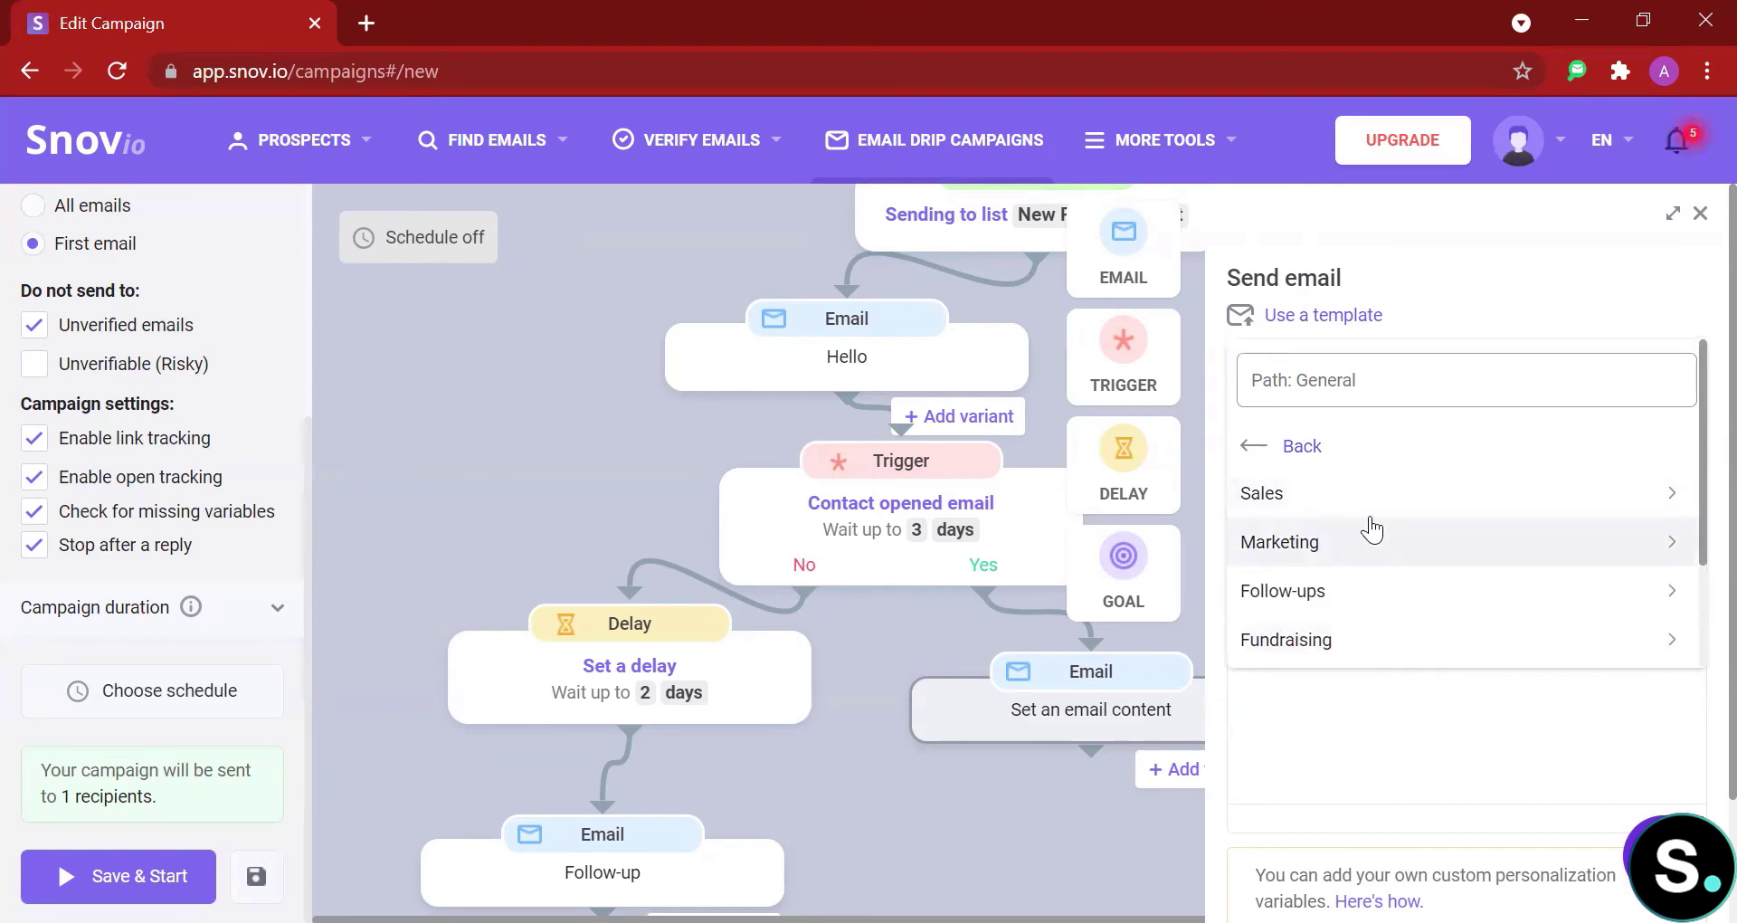
left_click(1371, 549)
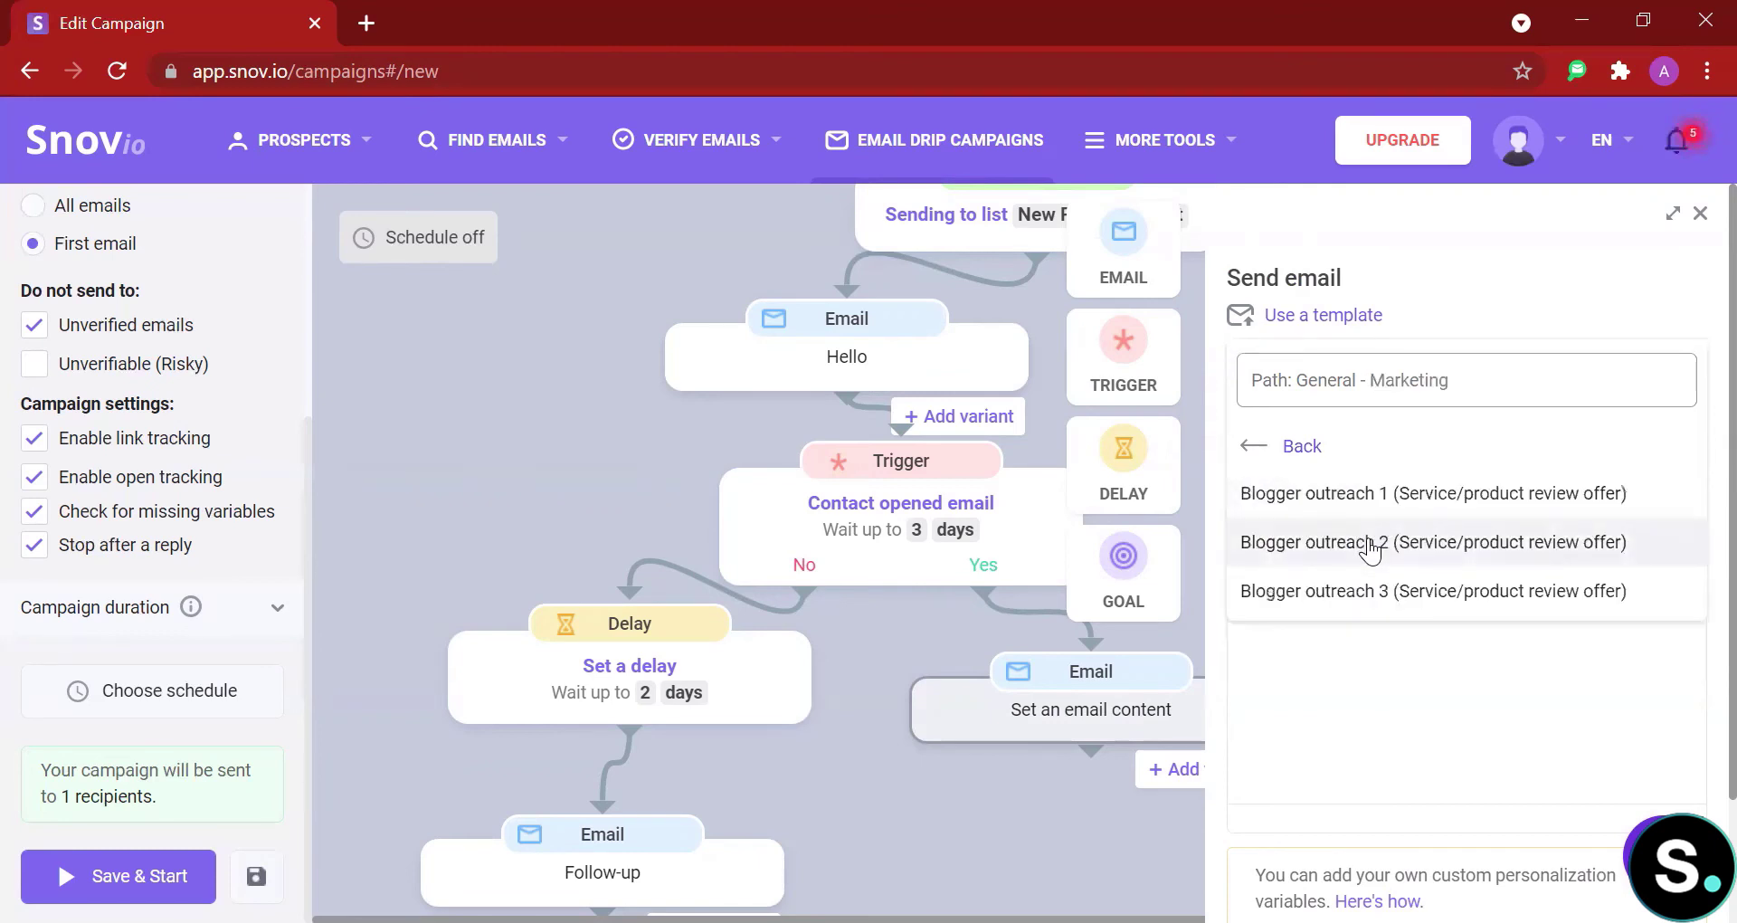
left_click(1376, 490)
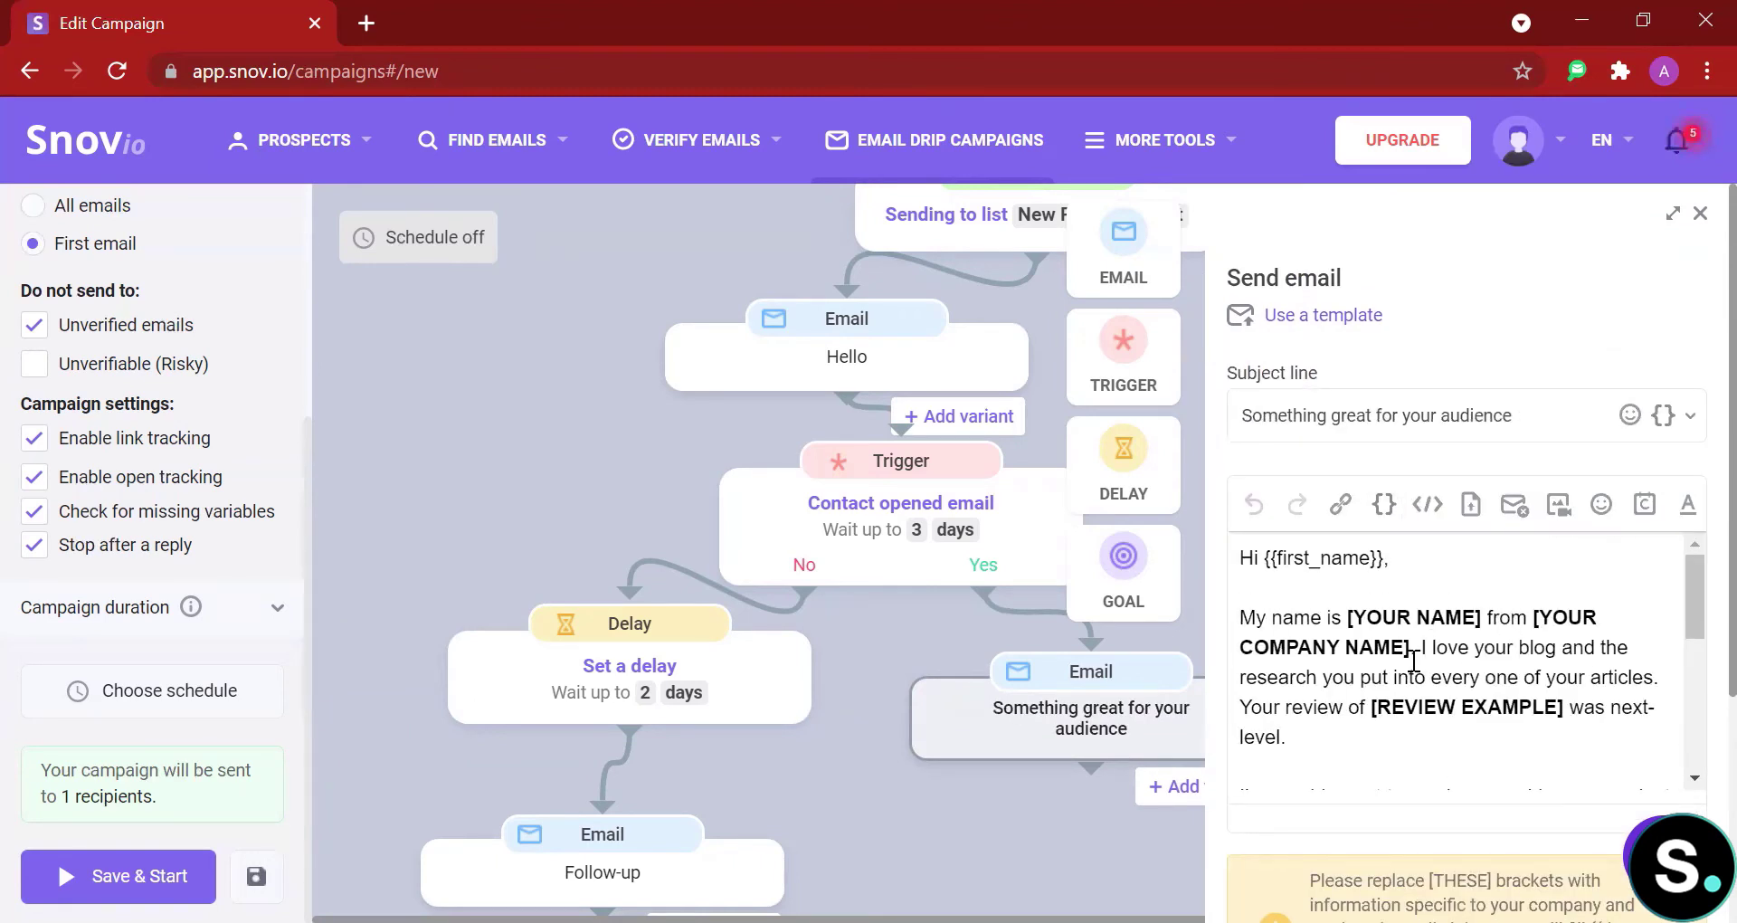
Review the template text and its bracketed placeholders in the Yes-branch email, and close the editor
scroll(1413, 661, "down", 5)
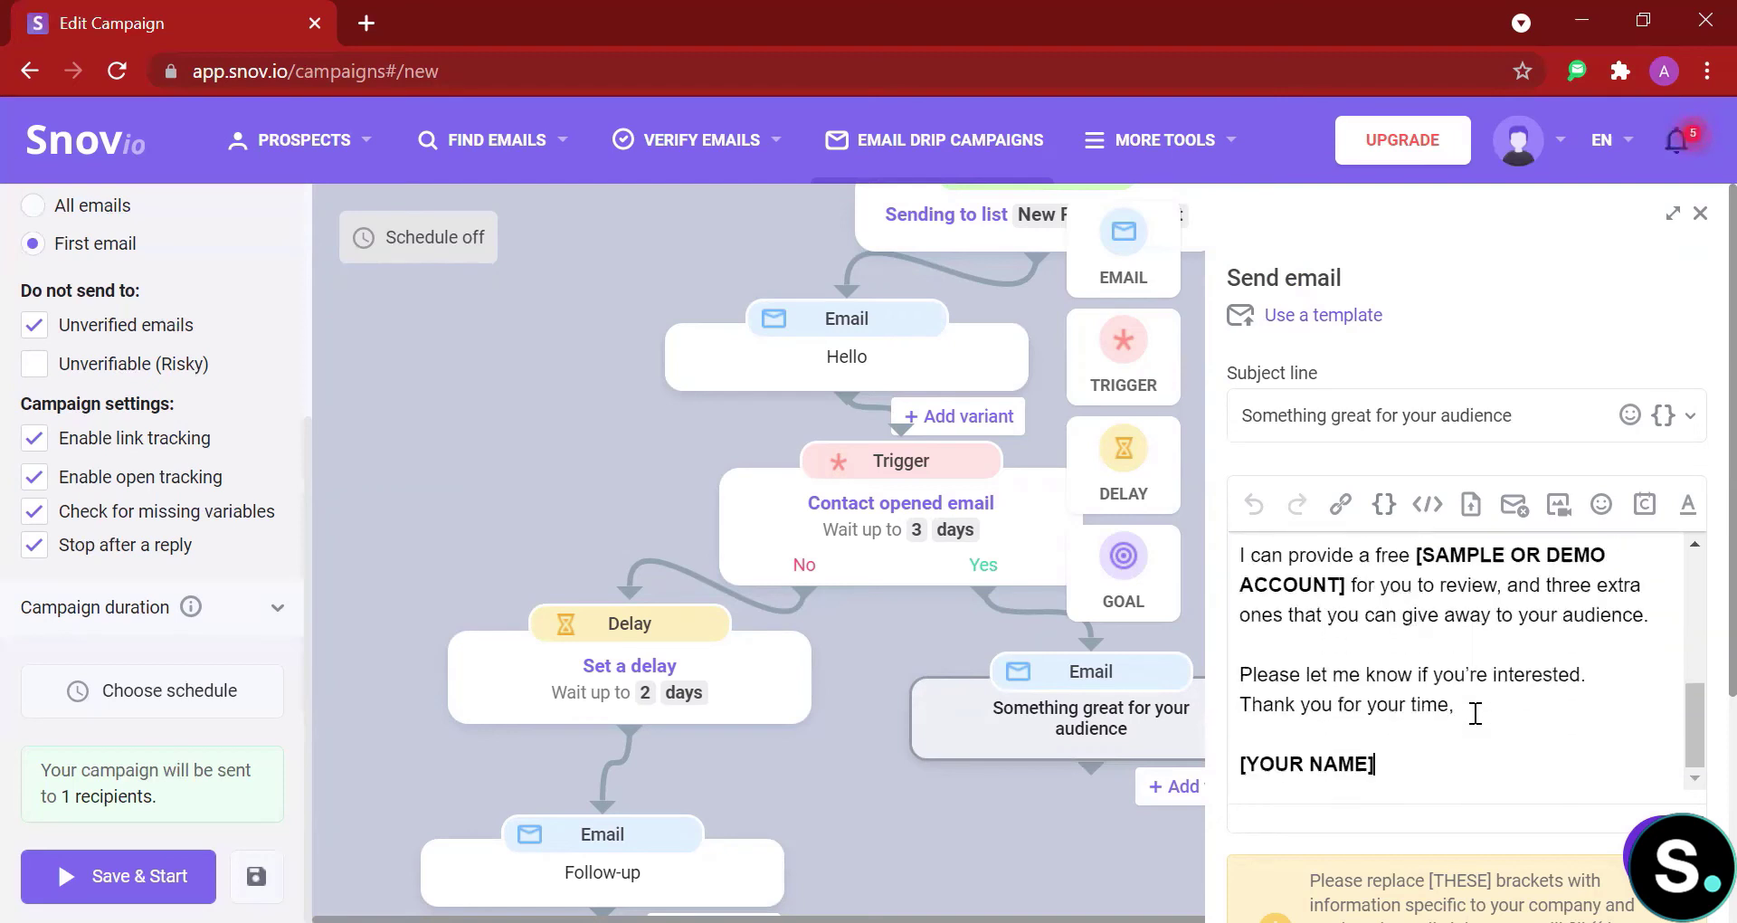
key("Up")
key("Left")
scroll(1475, 714, "up", 5)
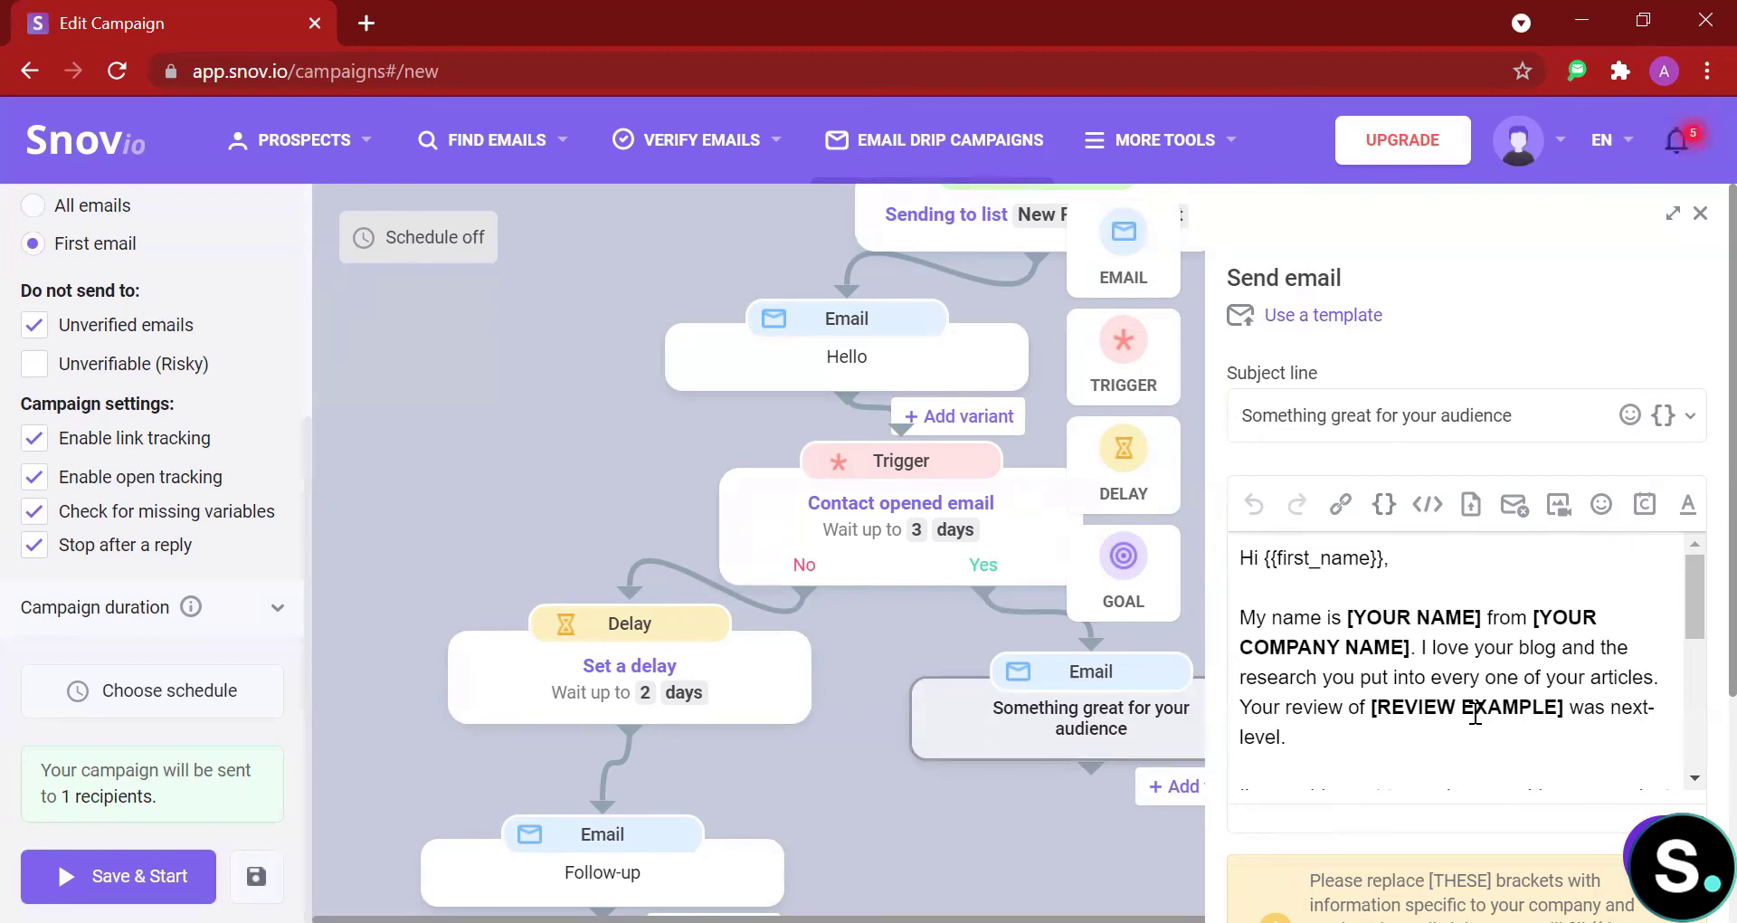
scroll(1475, 713, "down", 5)
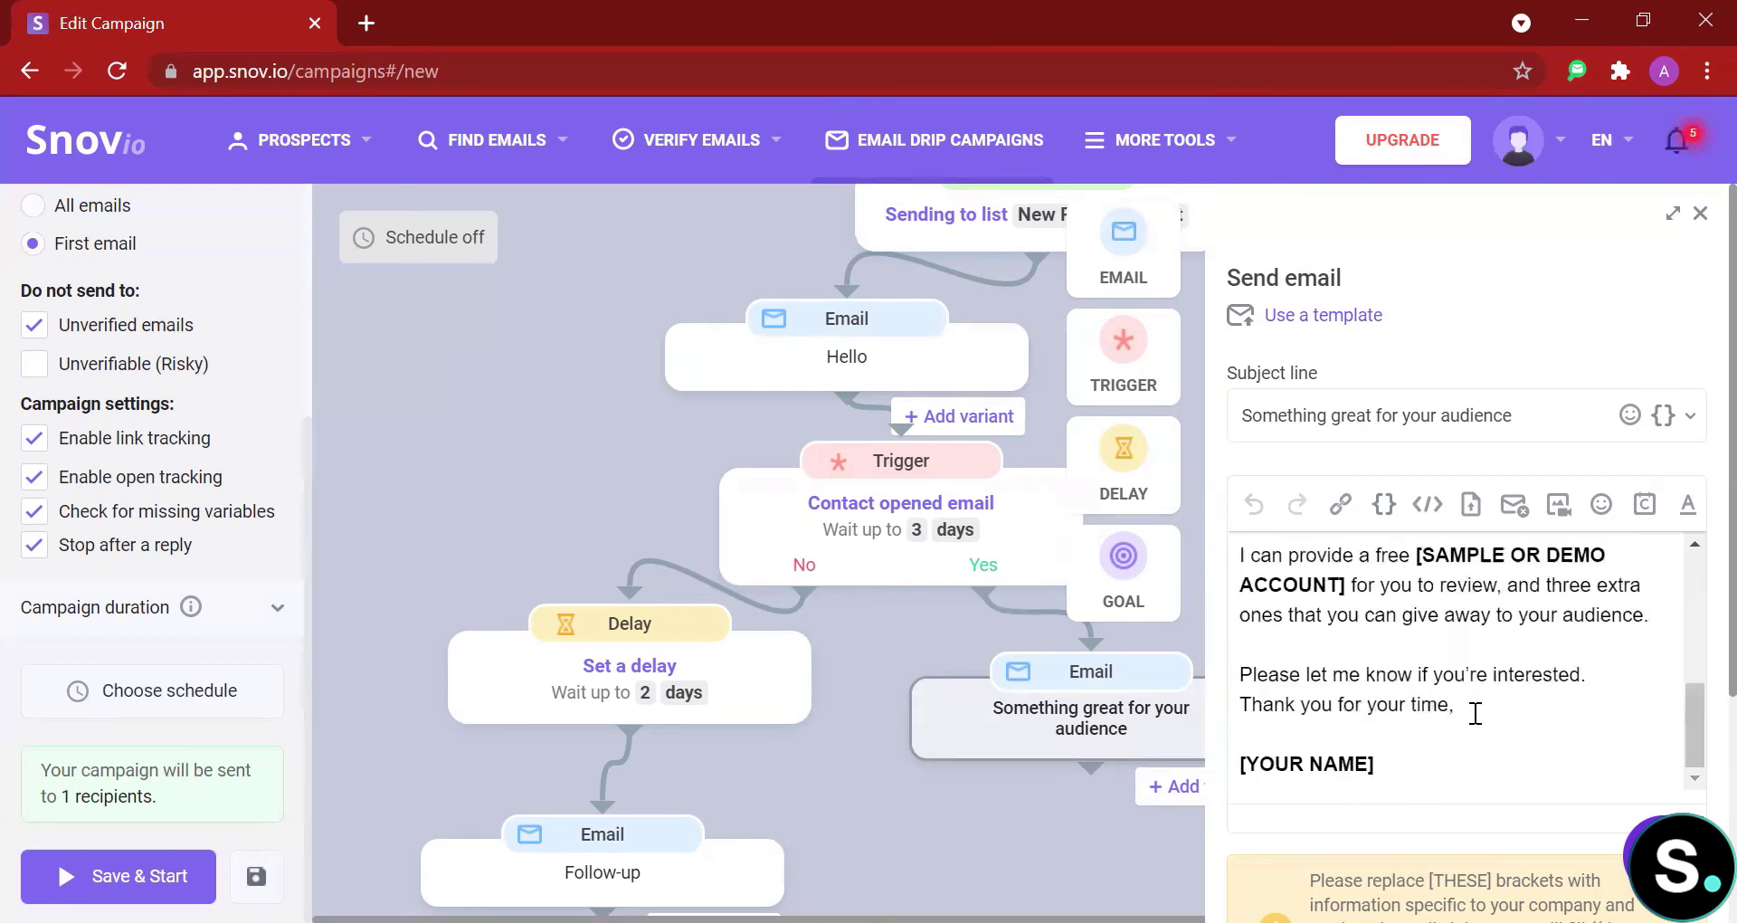
scroll(1475, 714, "down", 3)
left_click(1238, 823)
scroll(1605, 353, "down", 3)
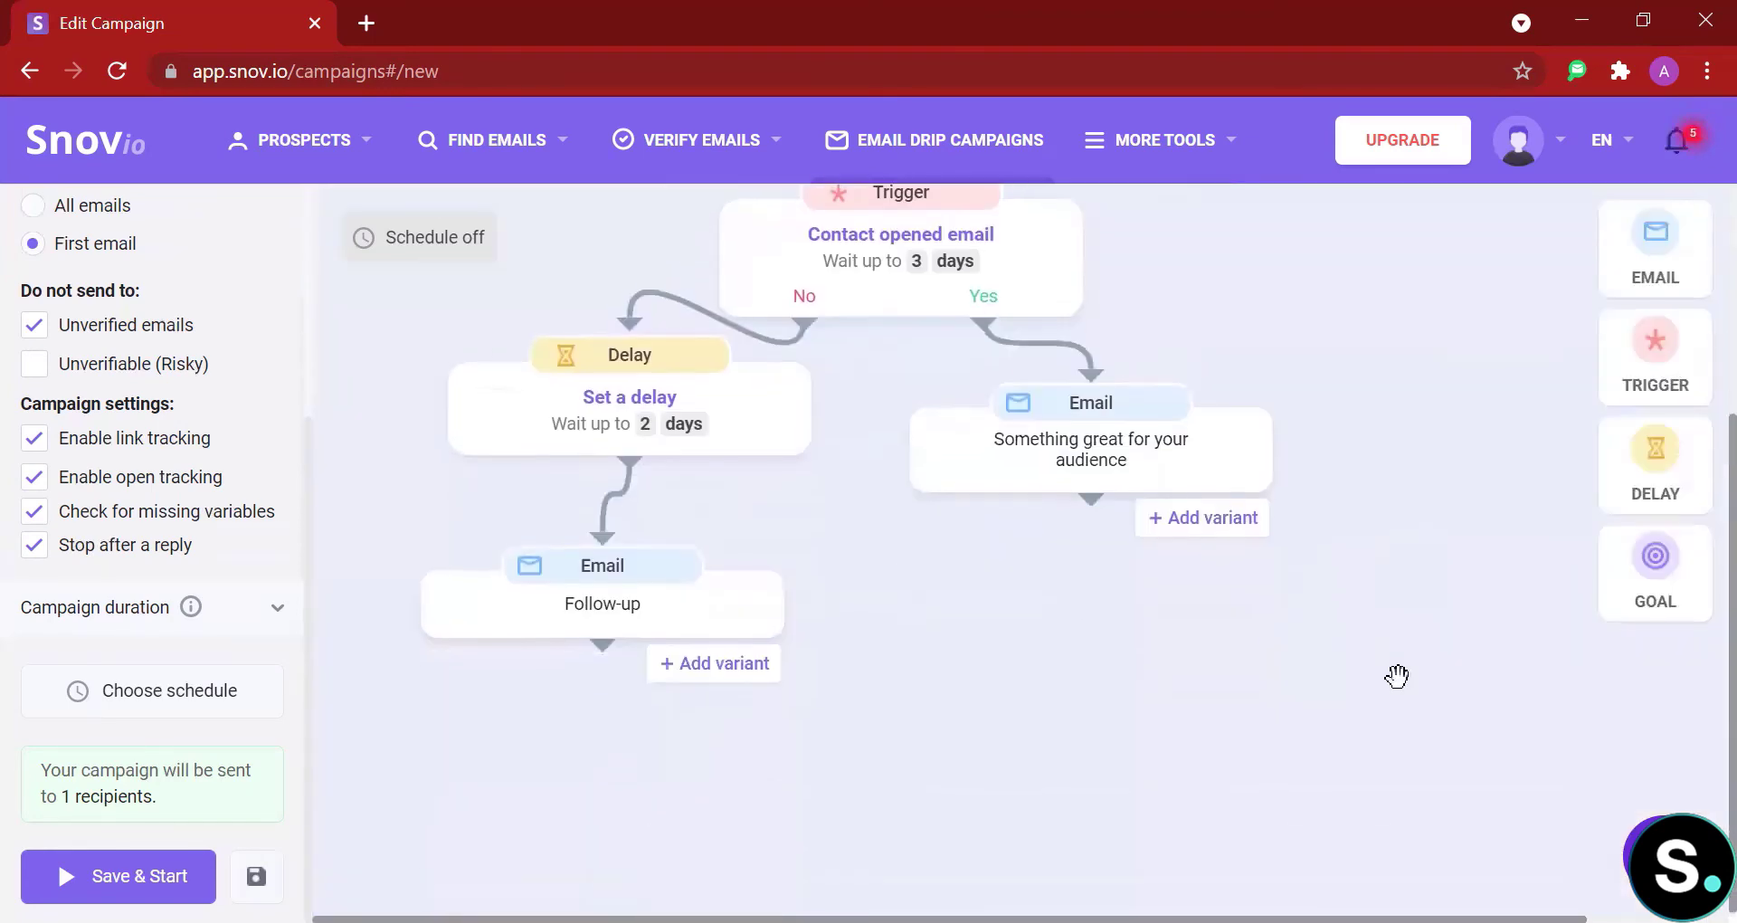
Add a Trigger after the Yes-branch email for contacts who clicked on the link from email, waiting up to 3 days
left_click_drag(1605, 352, 1101, 633)
left_click_drag(1092, 500, 1092, 569)
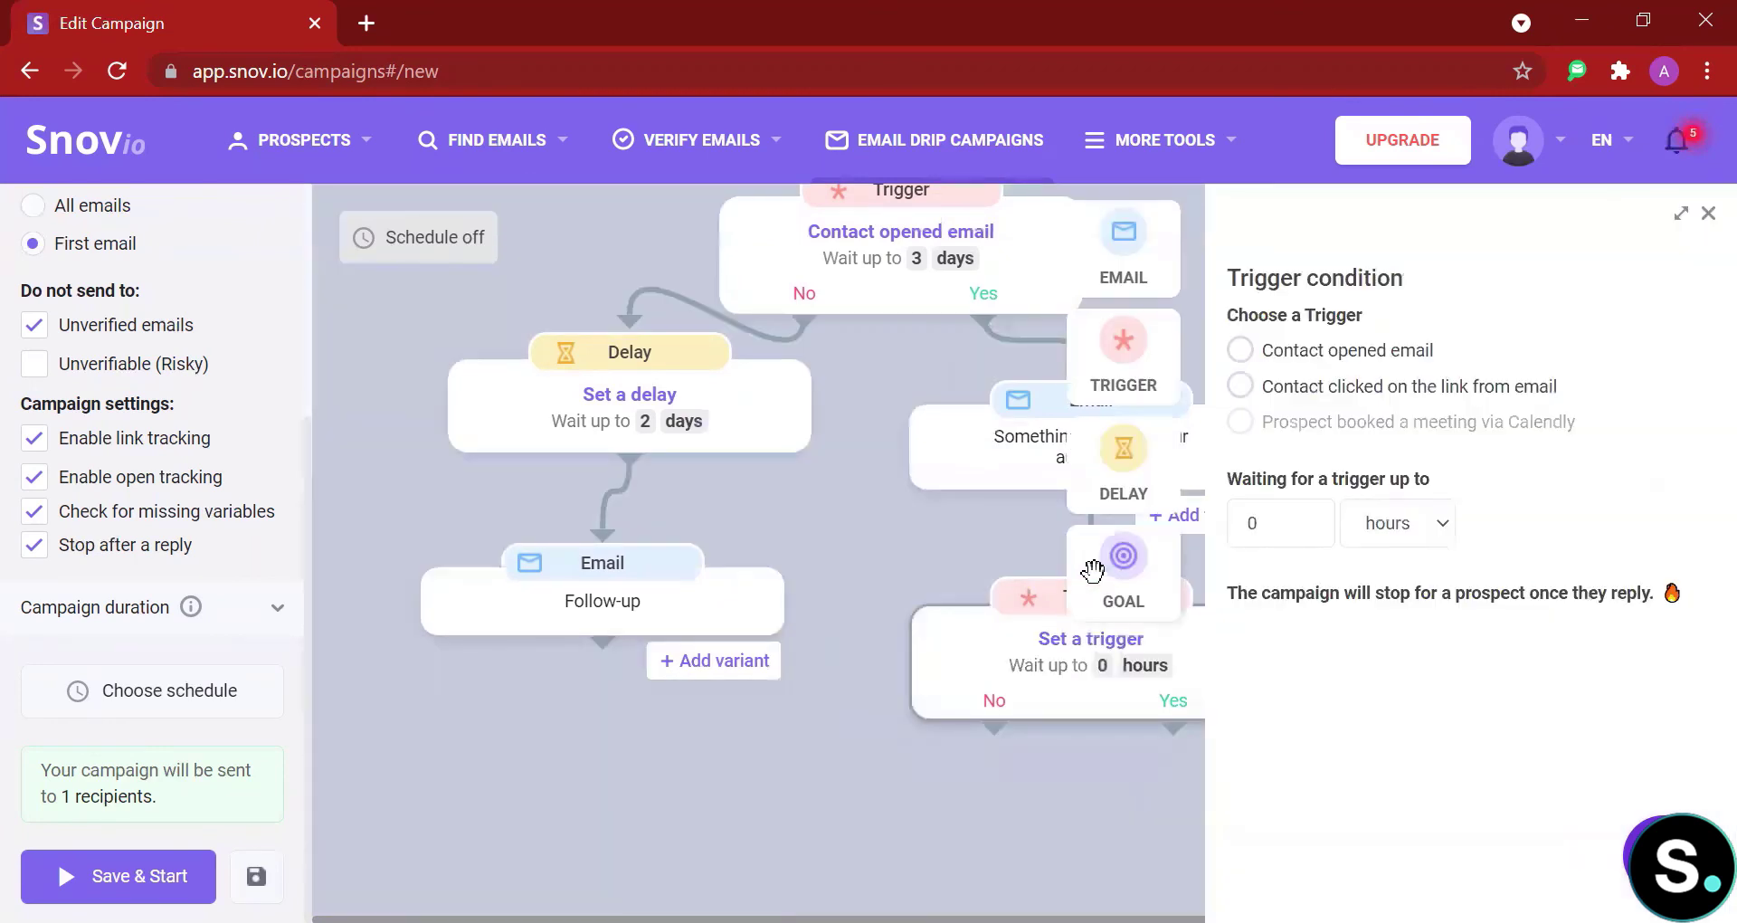
left_click(1330, 395)
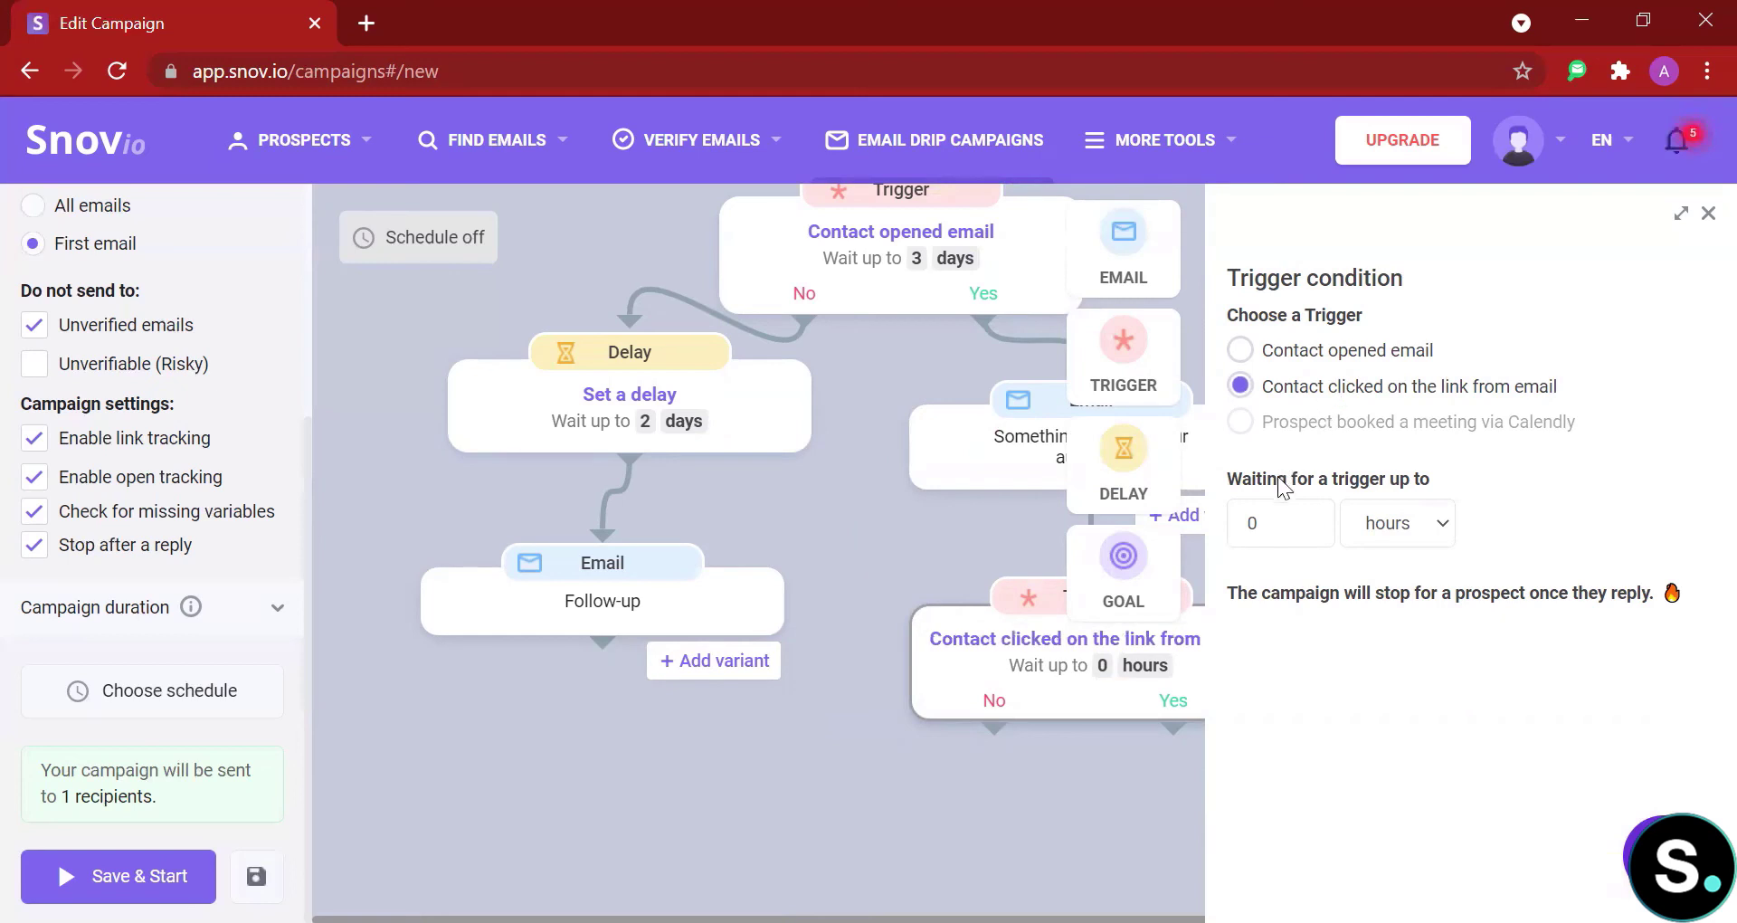
double_click(1248, 526)
type("3")
left_click(1379, 528)
left_click(1489, 508)
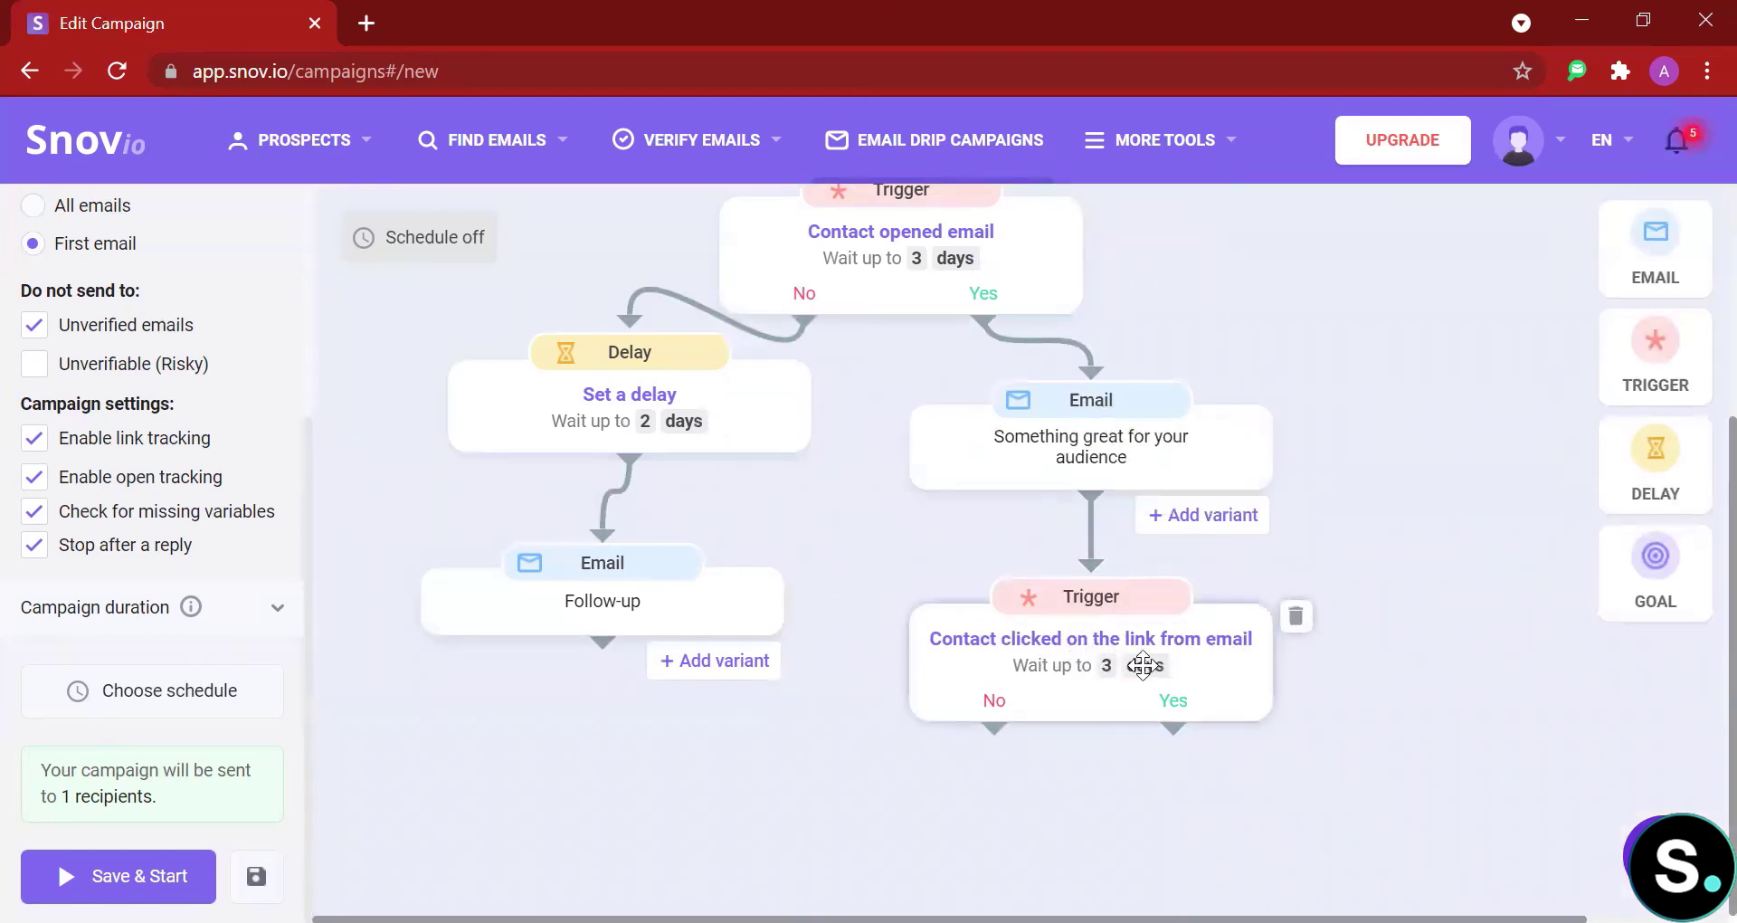
Add a Goal named "HOT LEADS" to the link-click Trigger's Yes branch and shift it slightly outward
left_click_drag(1656, 557, 1303, 875)
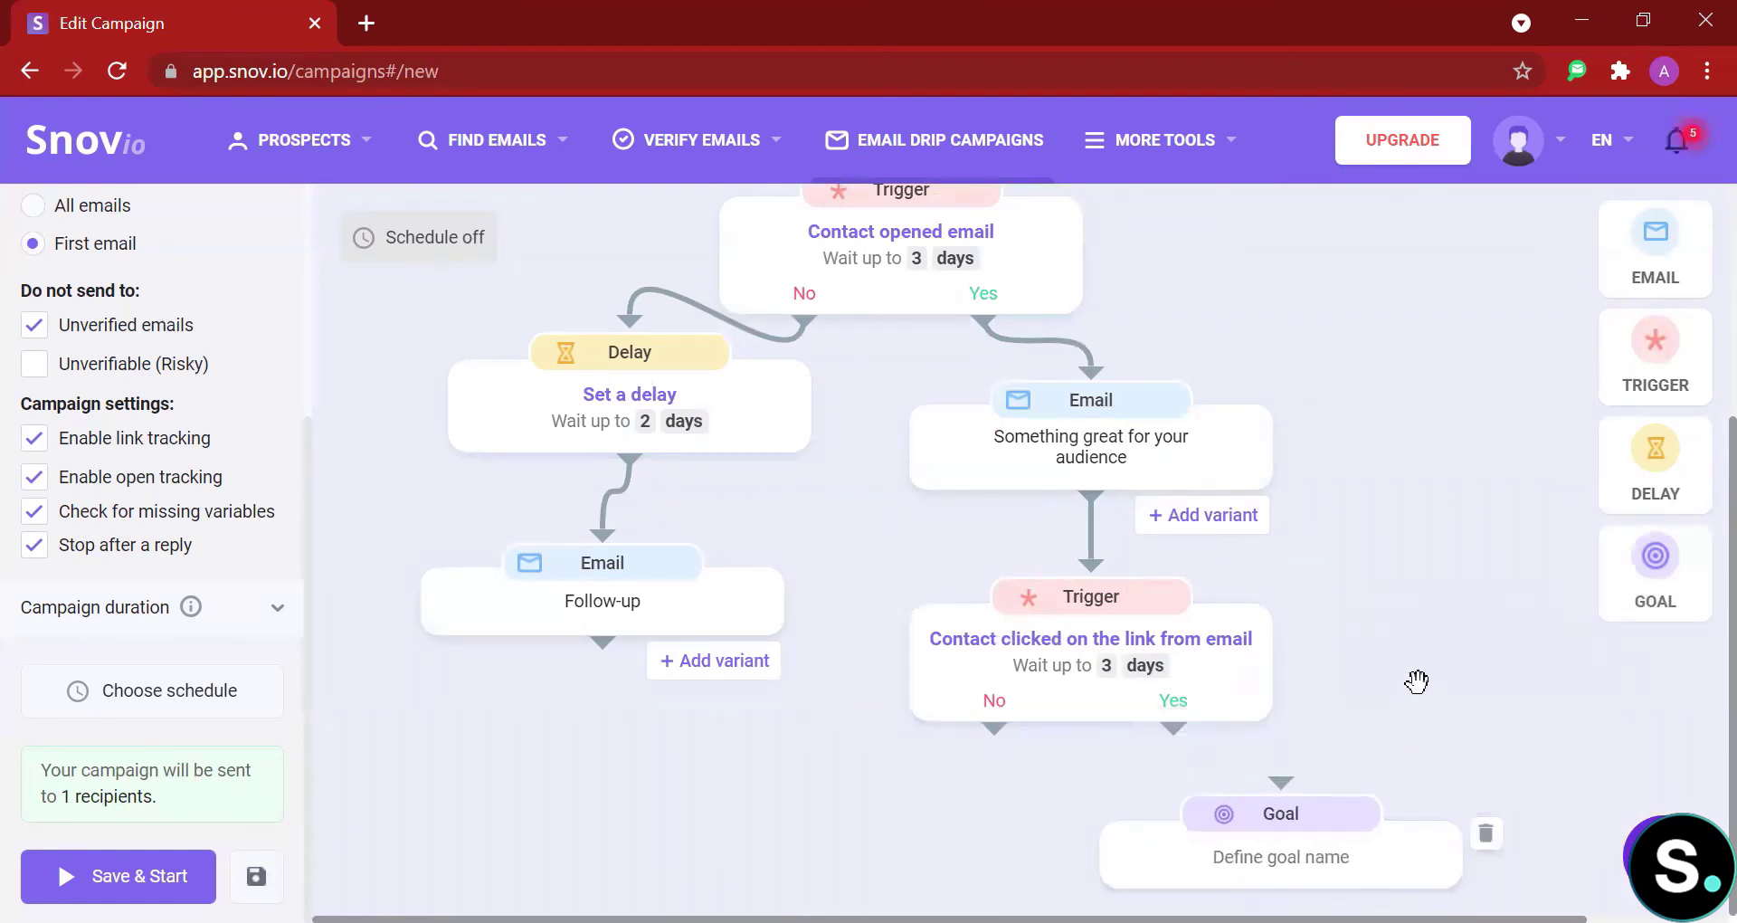
left_click_drag(1169, 733, 1297, 774)
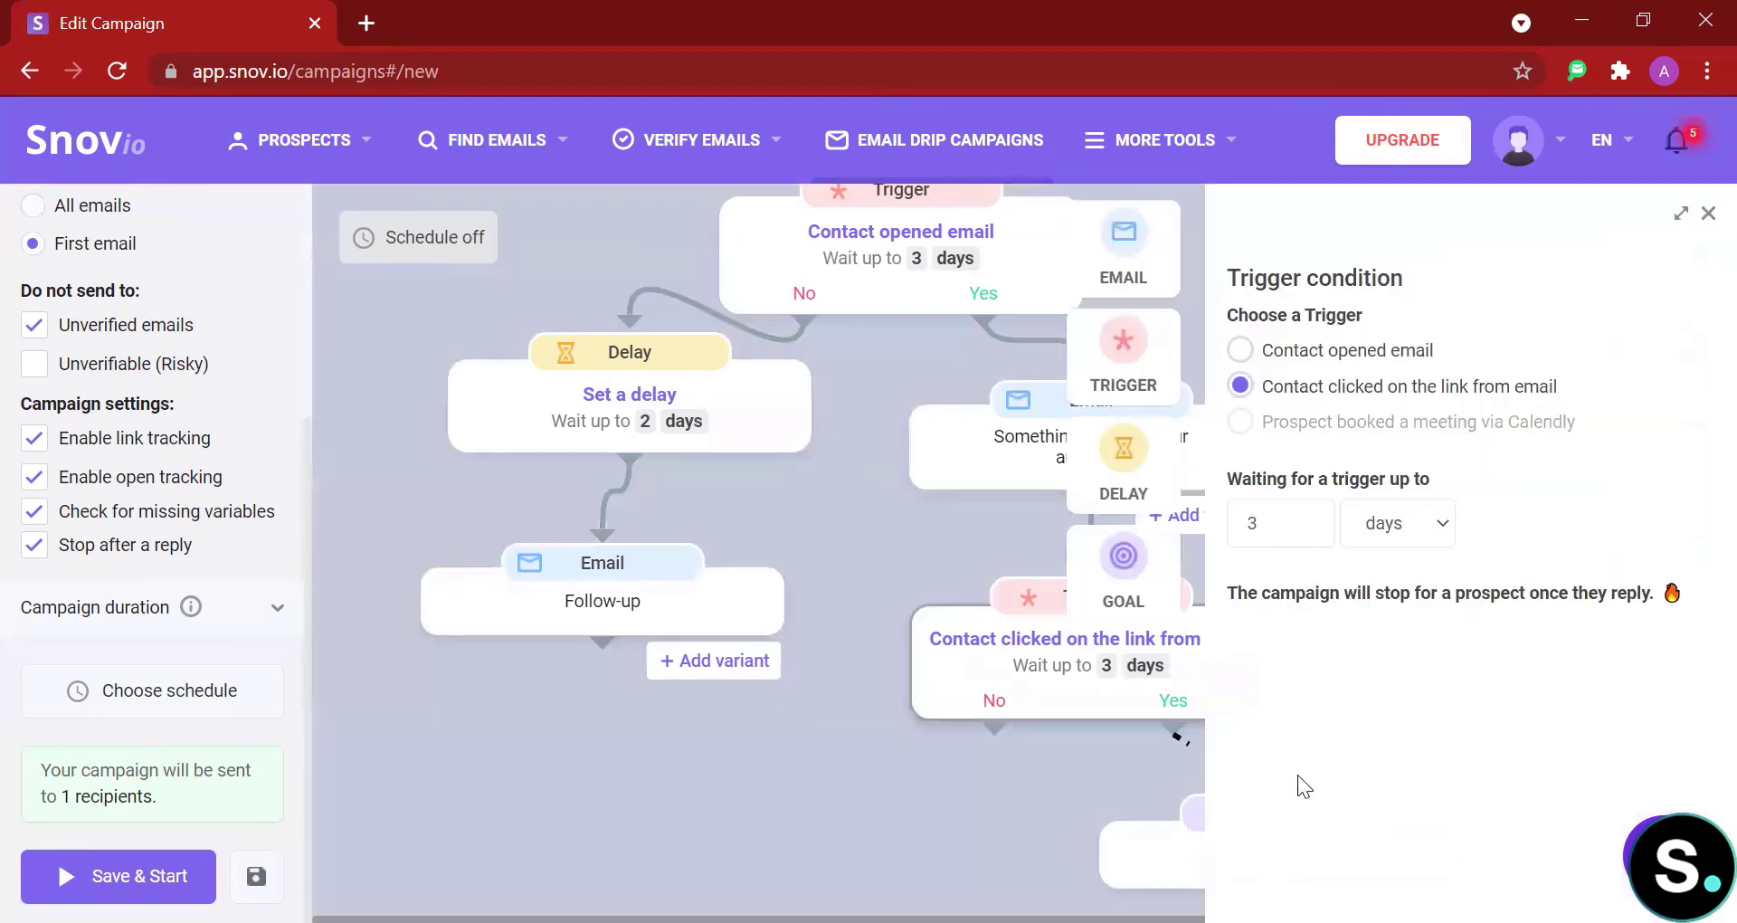
left_click(1708, 214)
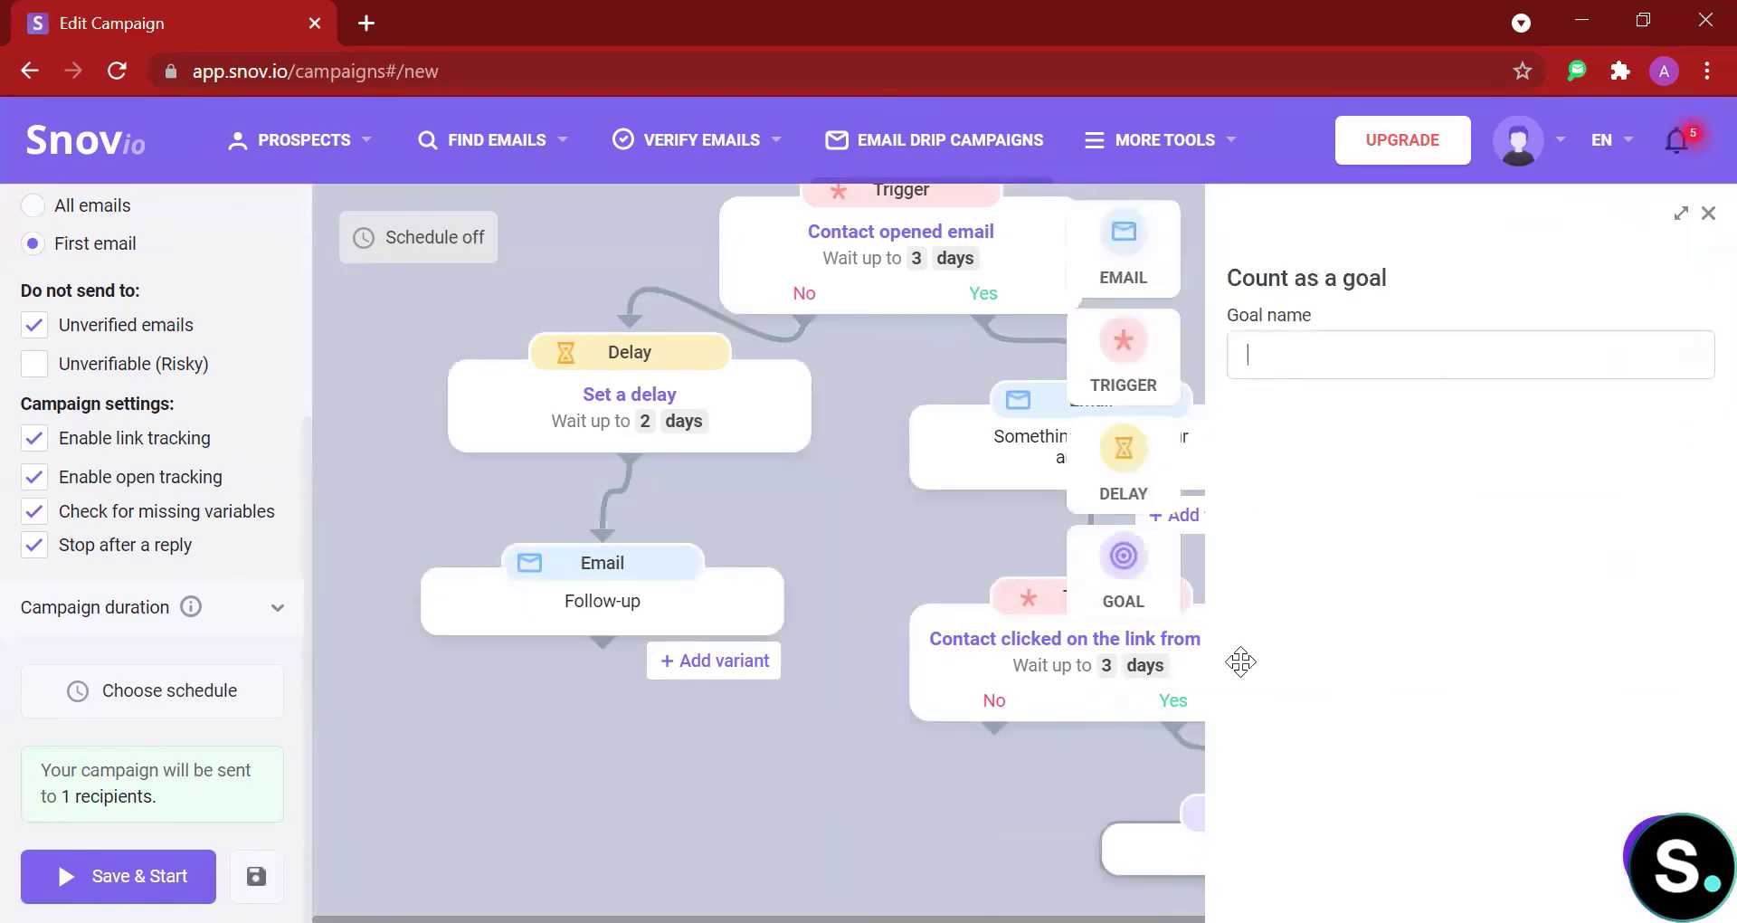
type("HOT LEADS")
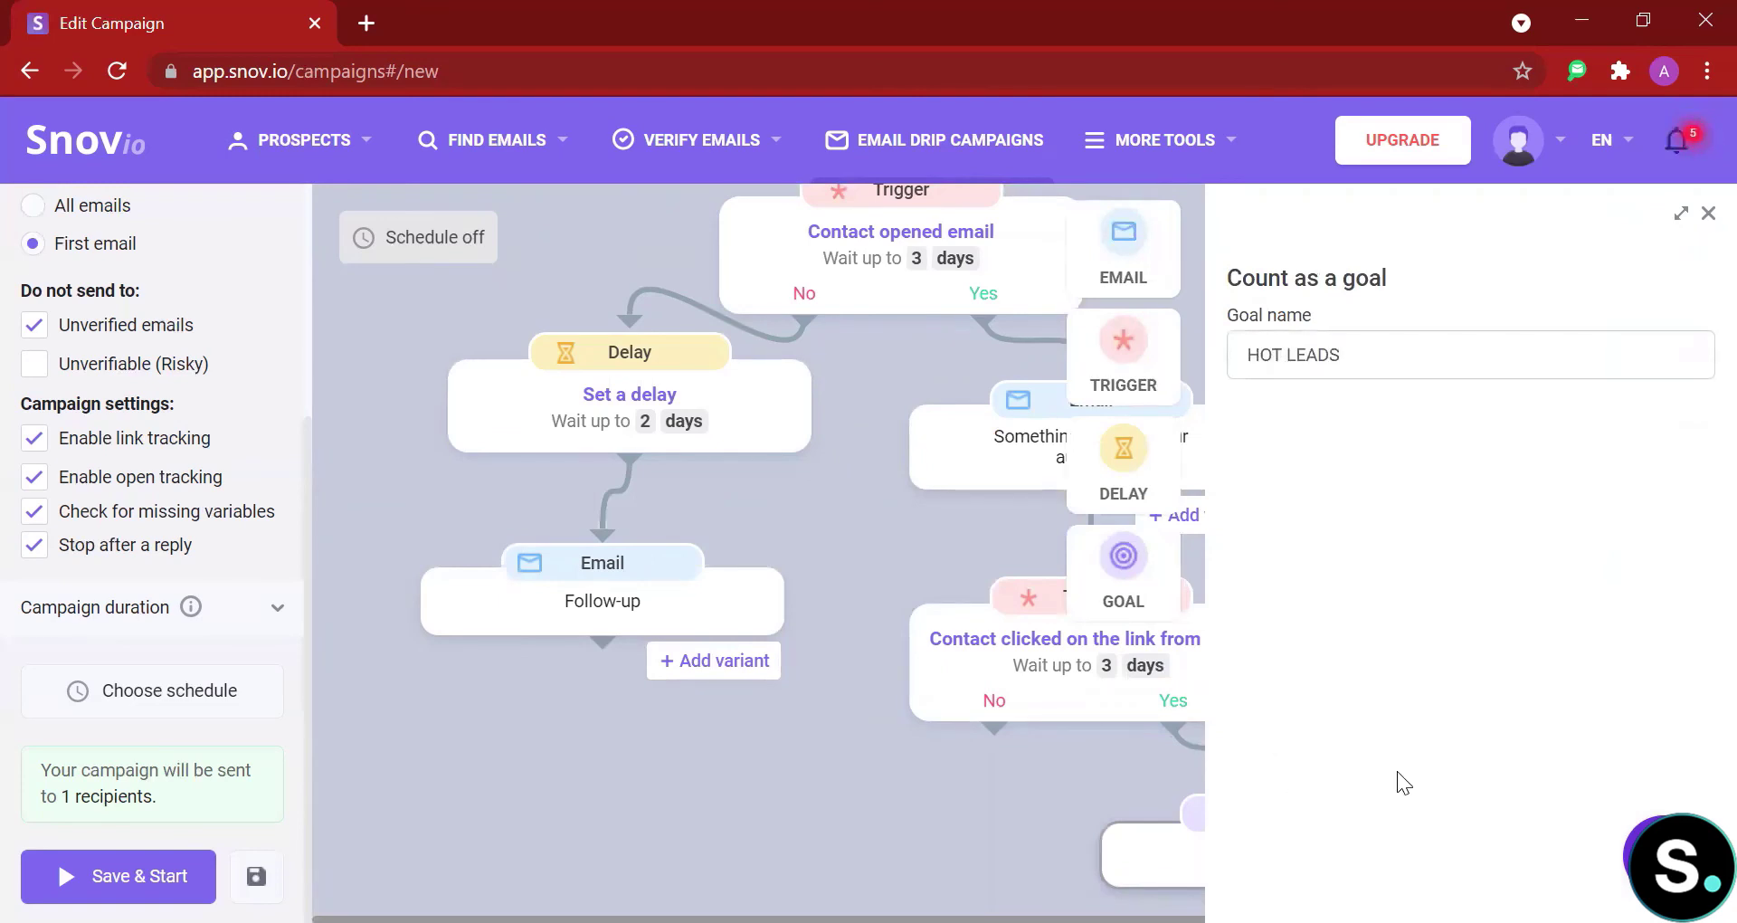
key("Return")
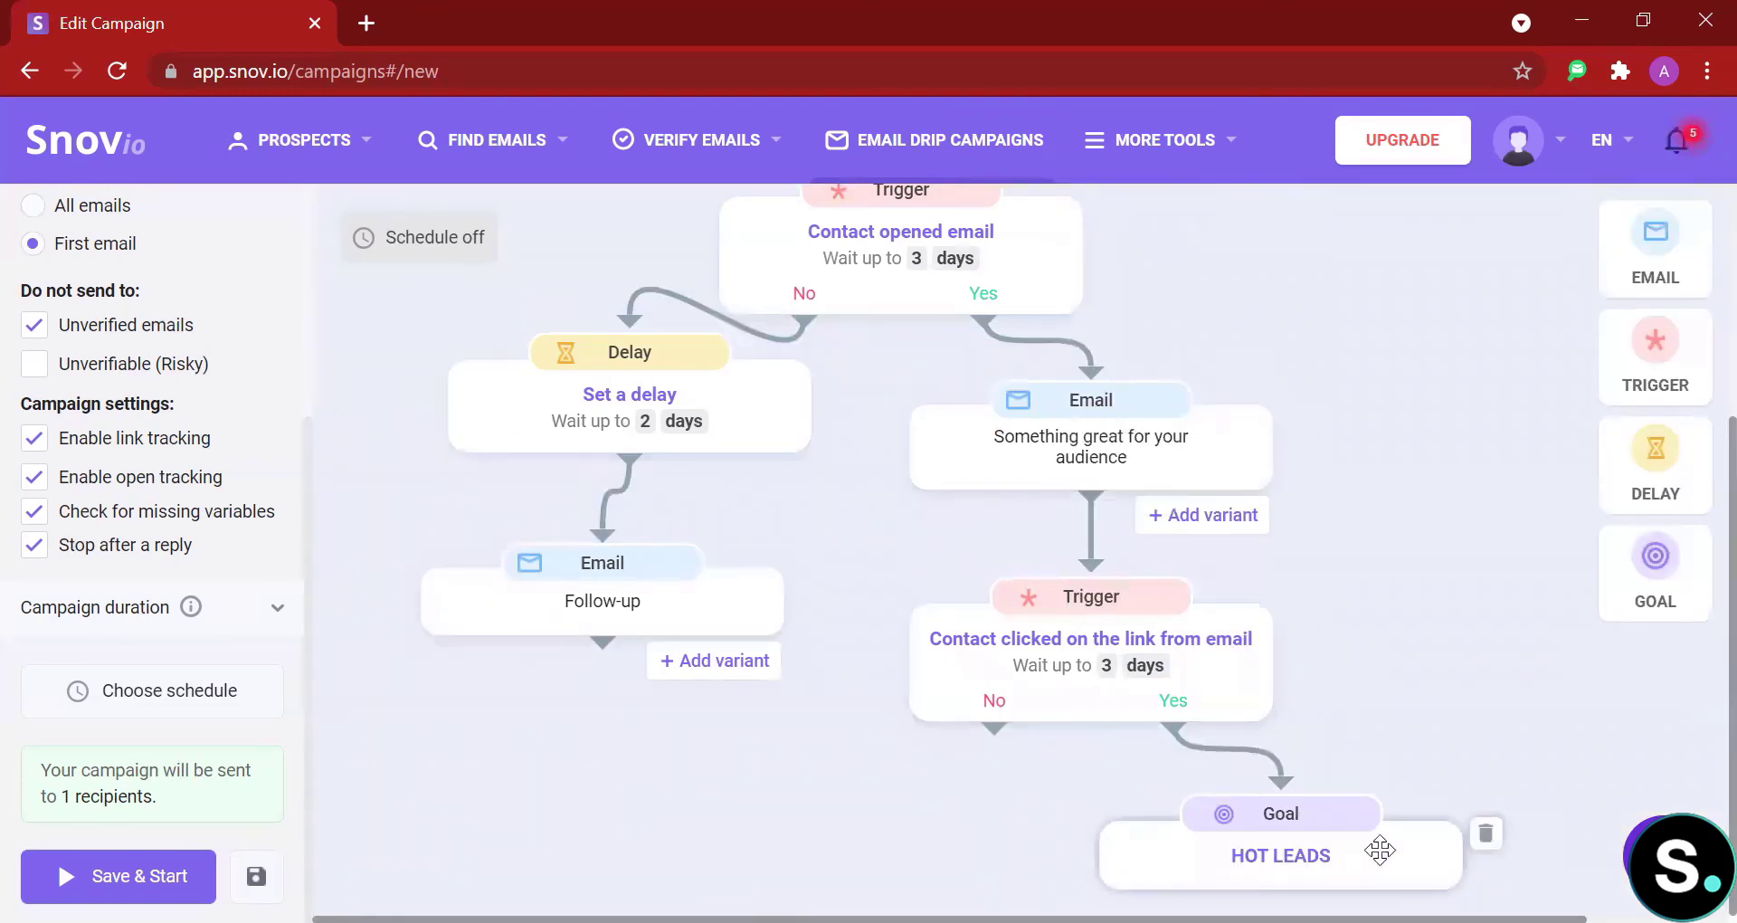
left_click_drag(1377, 843, 1430, 833)
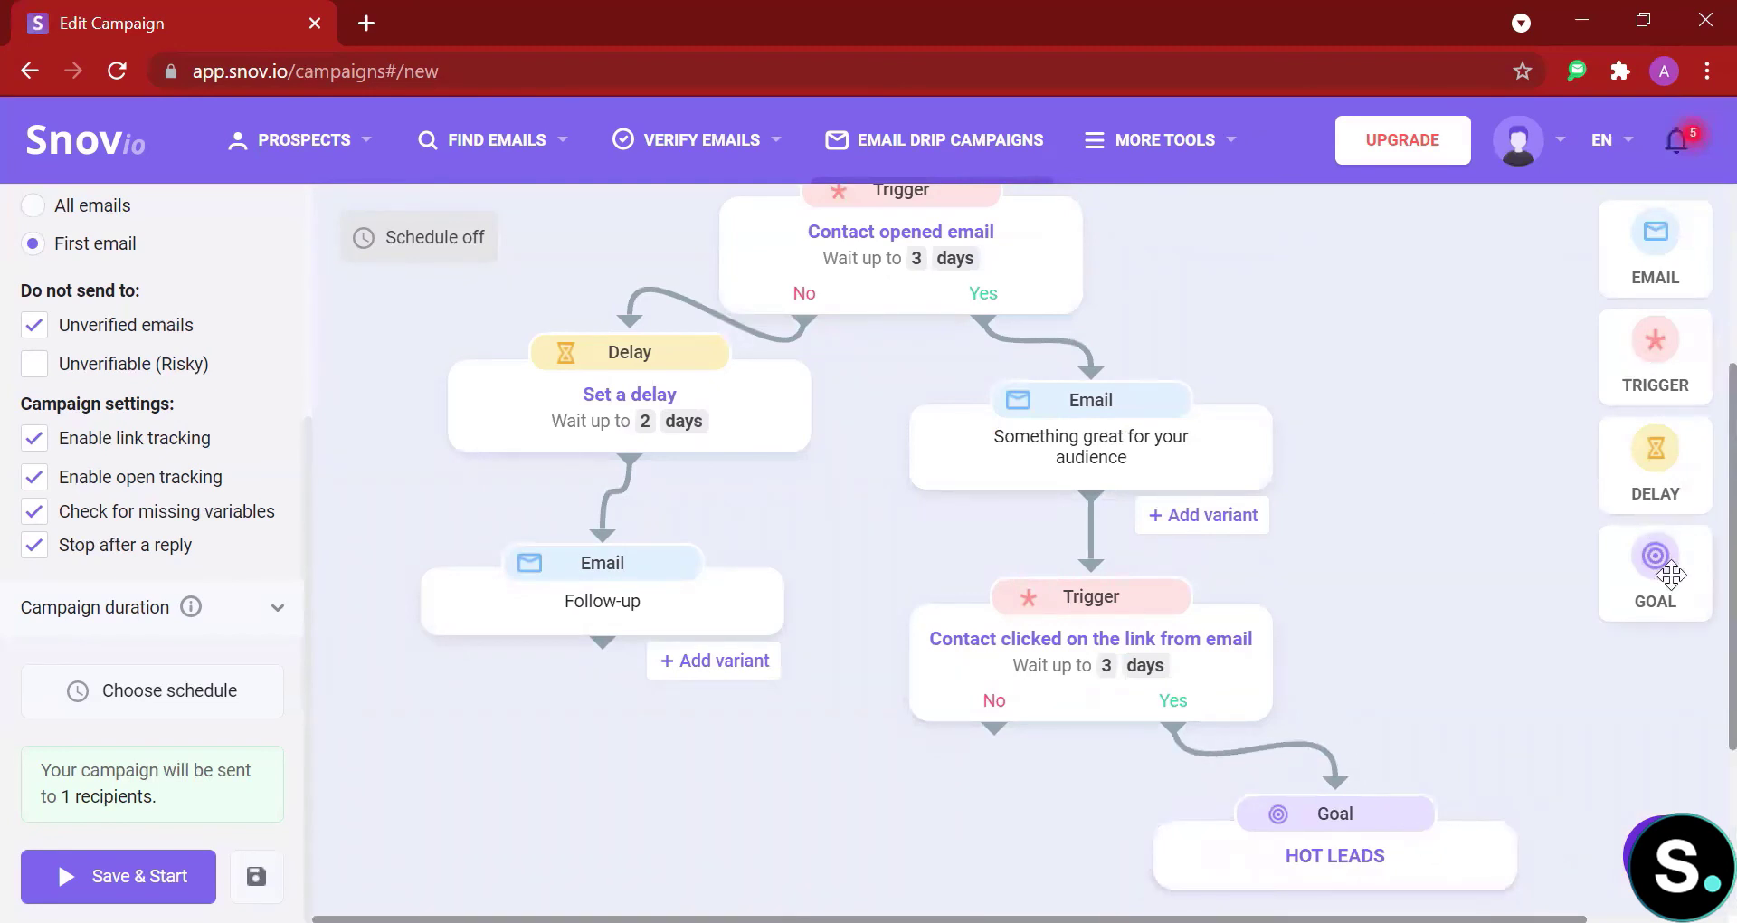
Add a Goal named "INTERESTED" below the link-click Trigger and connect the Trigger's No branch to it
left_click_drag(1656, 566, 975, 875)
scroll(1105, 745, "down", 3)
left_click_drag(993, 409, 928, 469)
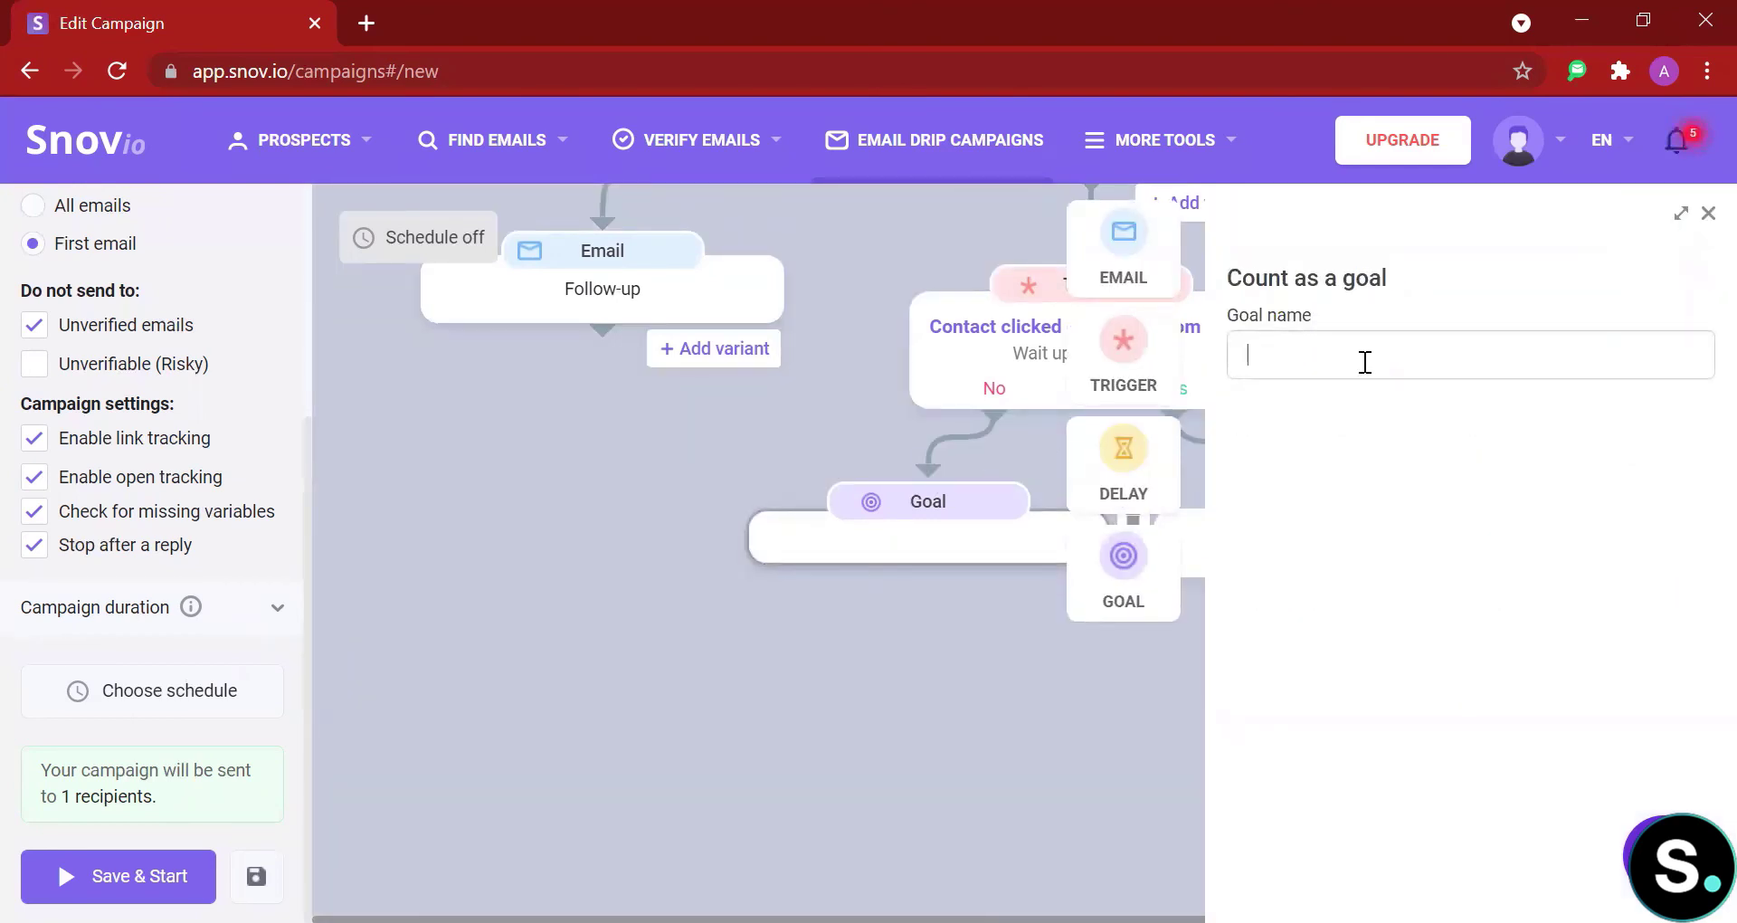
type("IN")
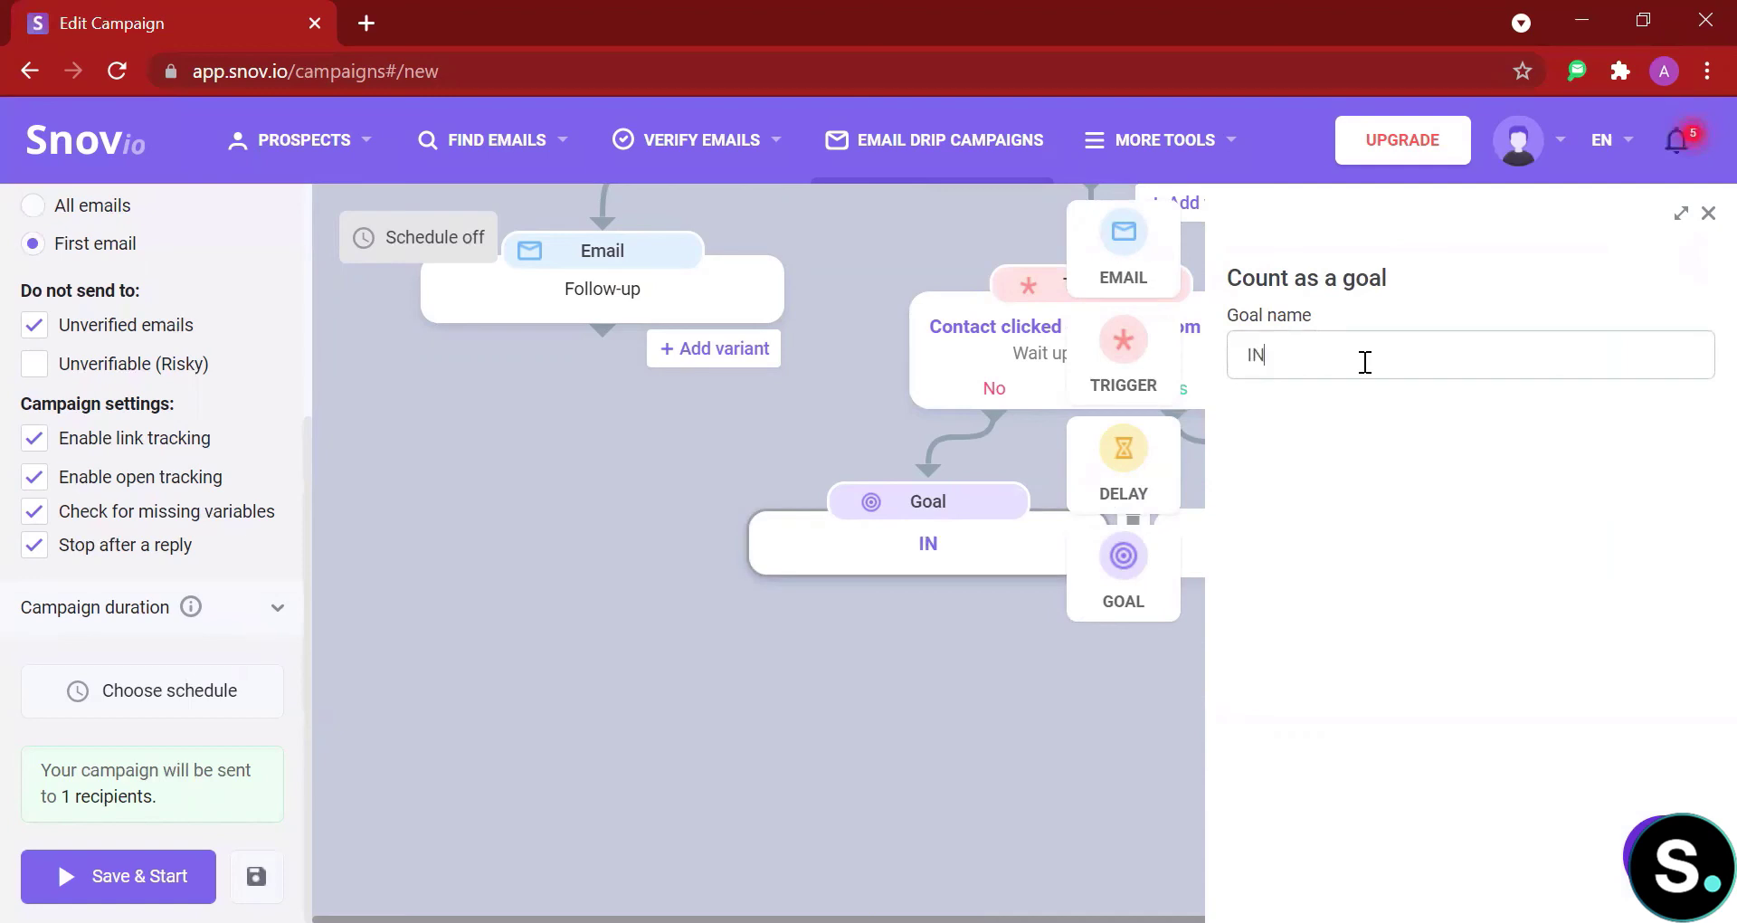
type("TERESTED")
left_click(787, 635)
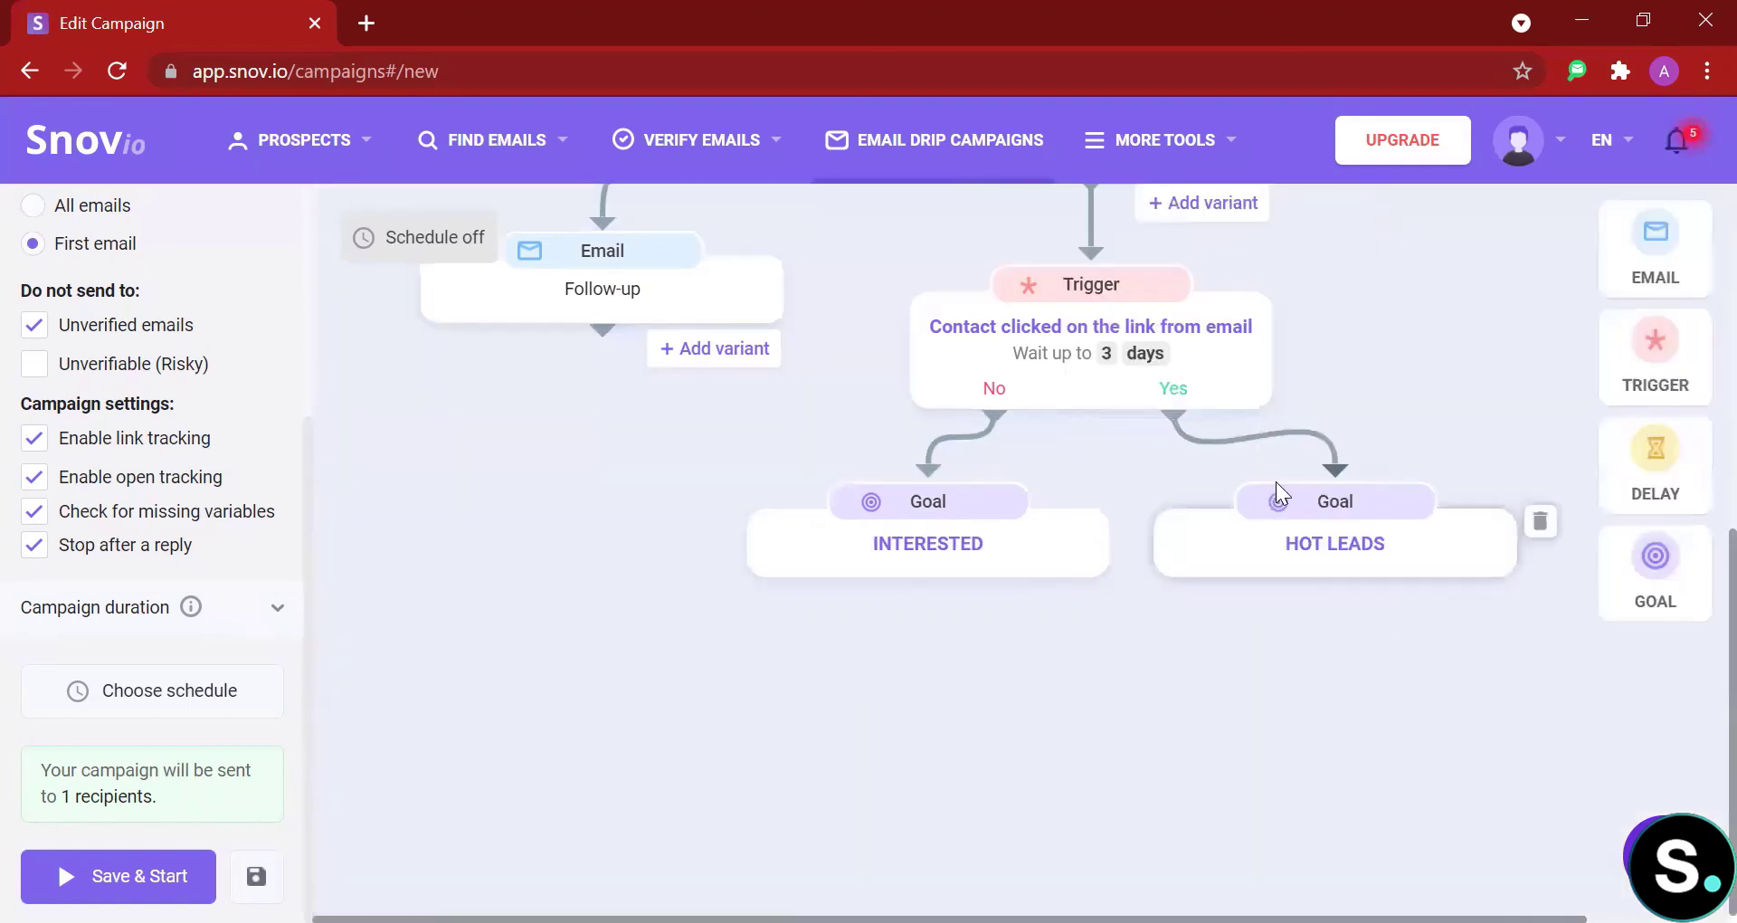
Add a Trigger with the condition "Contact opened email" below the Follow-up email and connect the email to it
scroll(1262, 502, "up", 3)
scroll(1427, 416, "down", 3)
scroll(1426, 416, "up", 3)
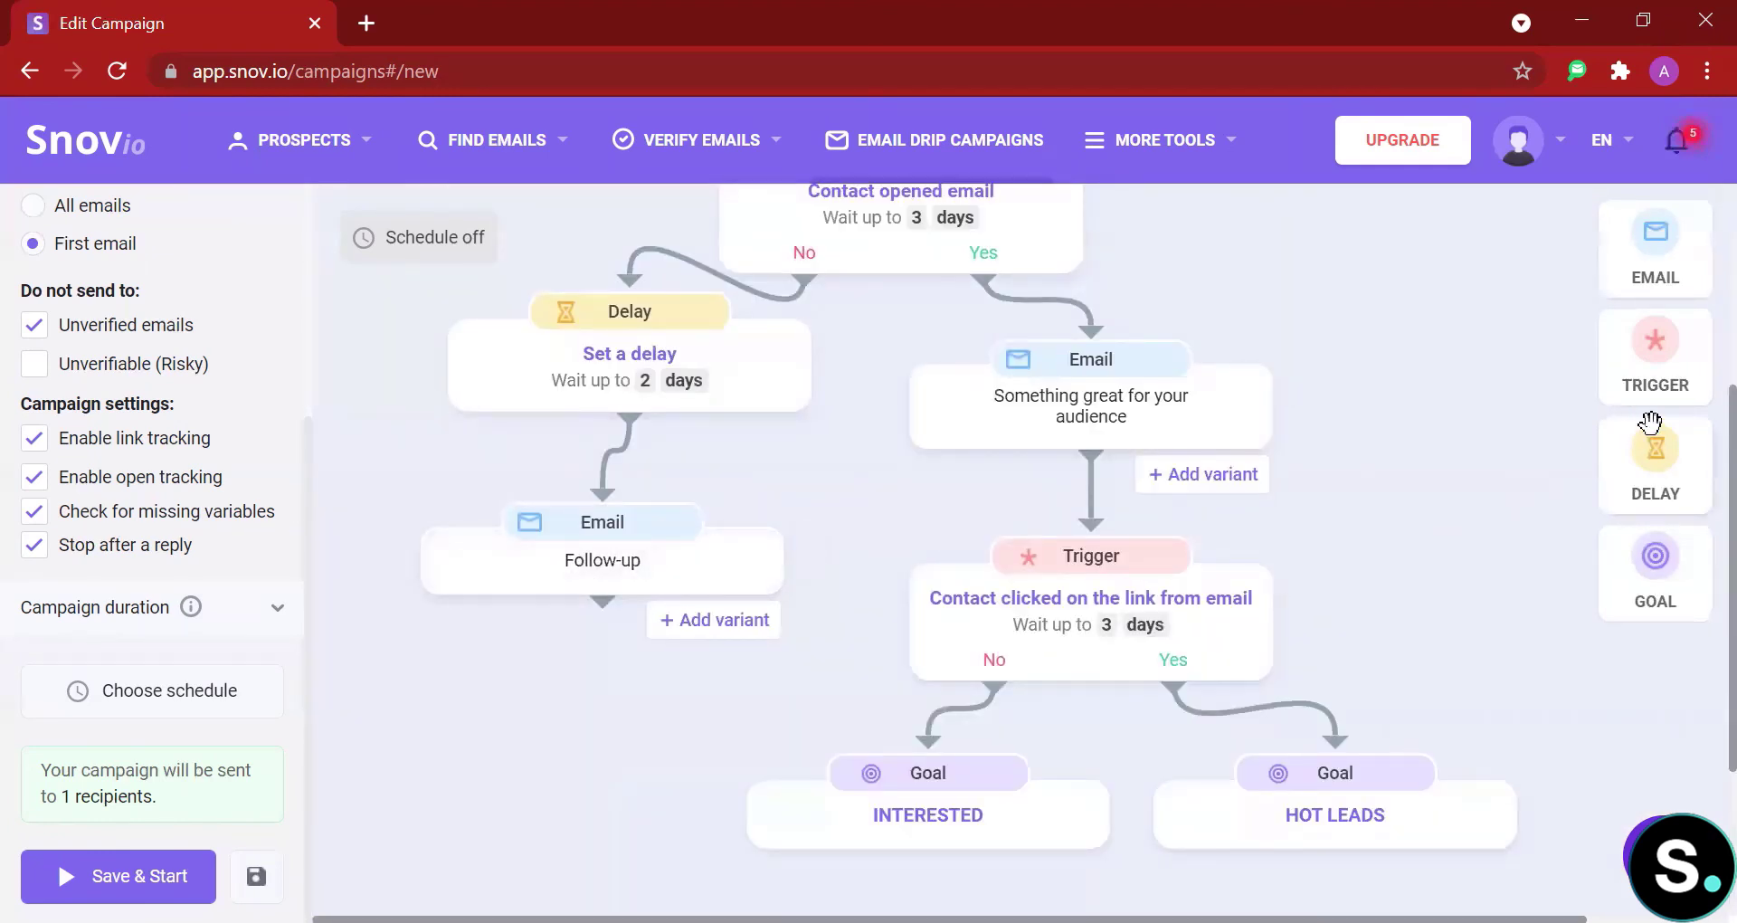
left_click(1655, 357)
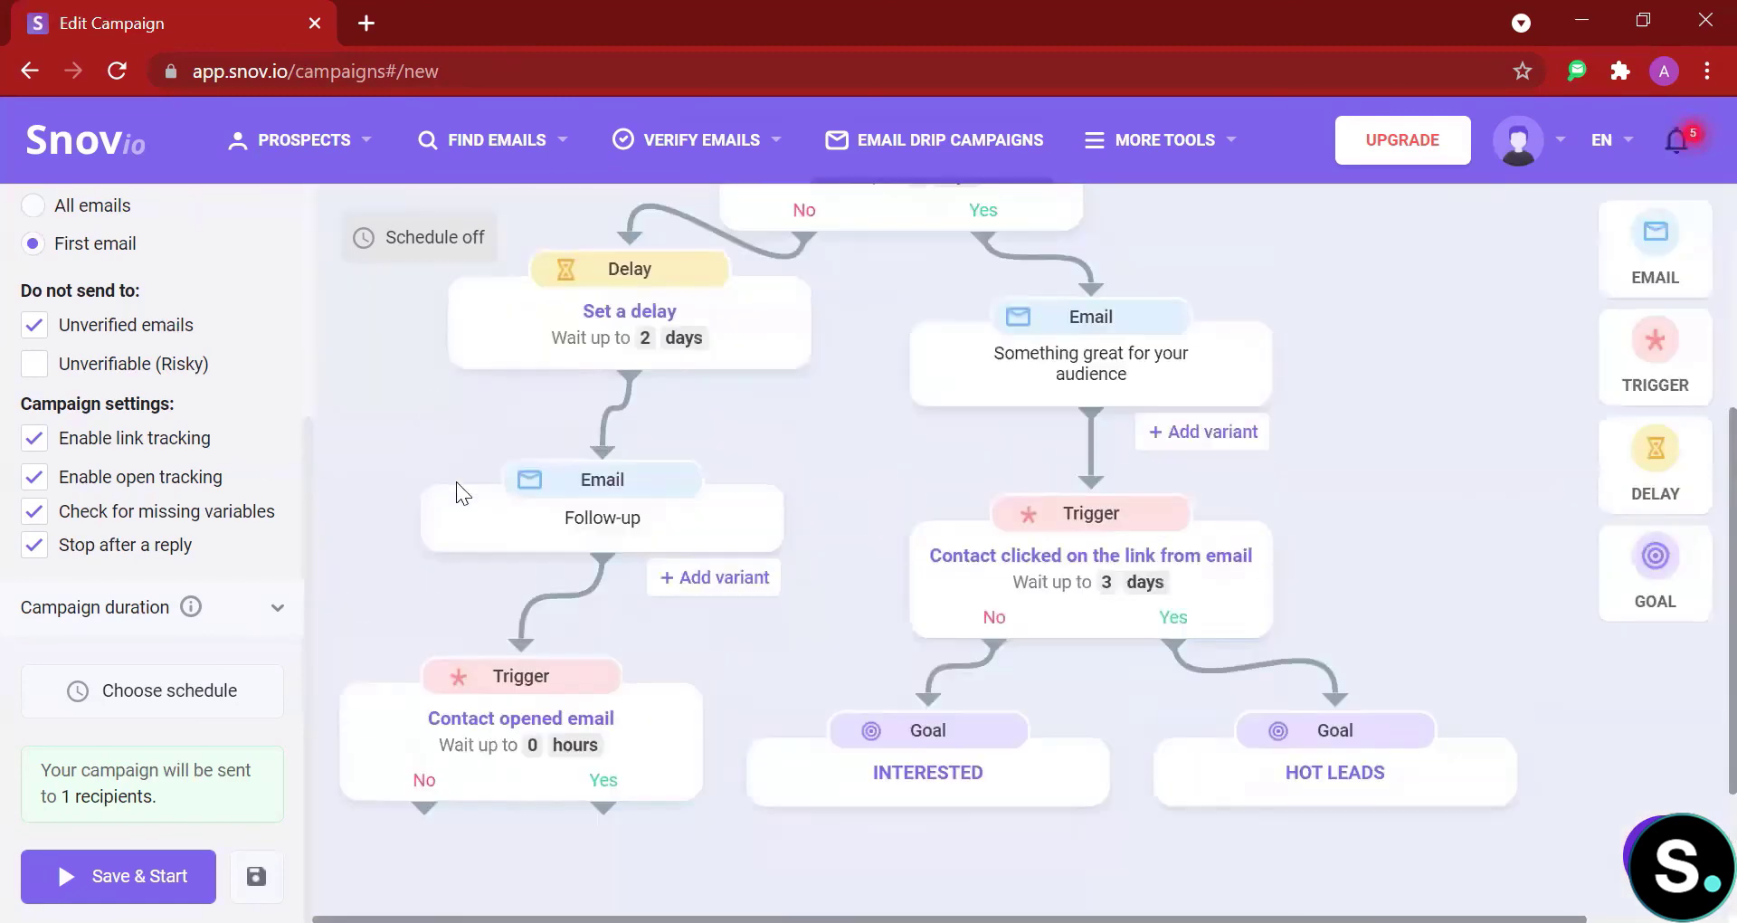
scroll(463, 493, "up", 1)
scroll(560, 437, "down", 3)
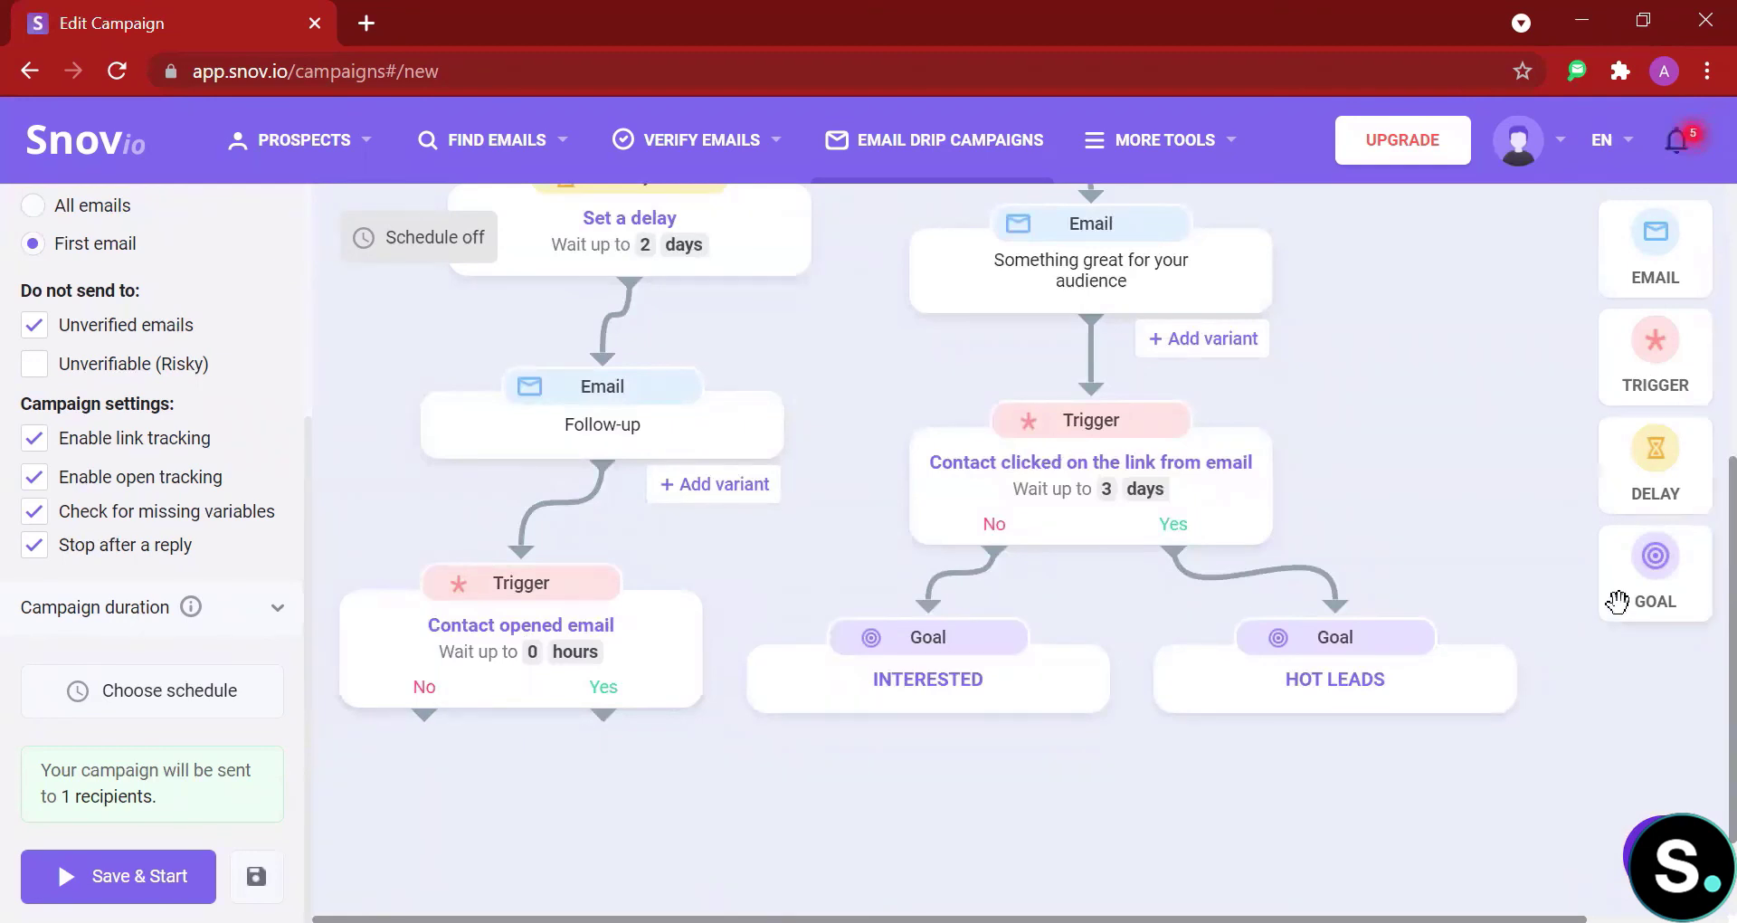
Add a Goal named "NOT INTERESTED" to the No branch of the Trigger below the Follow-up email
left_click_drag(1643, 570, 497, 795)
scroll(548, 651, "down", 3)
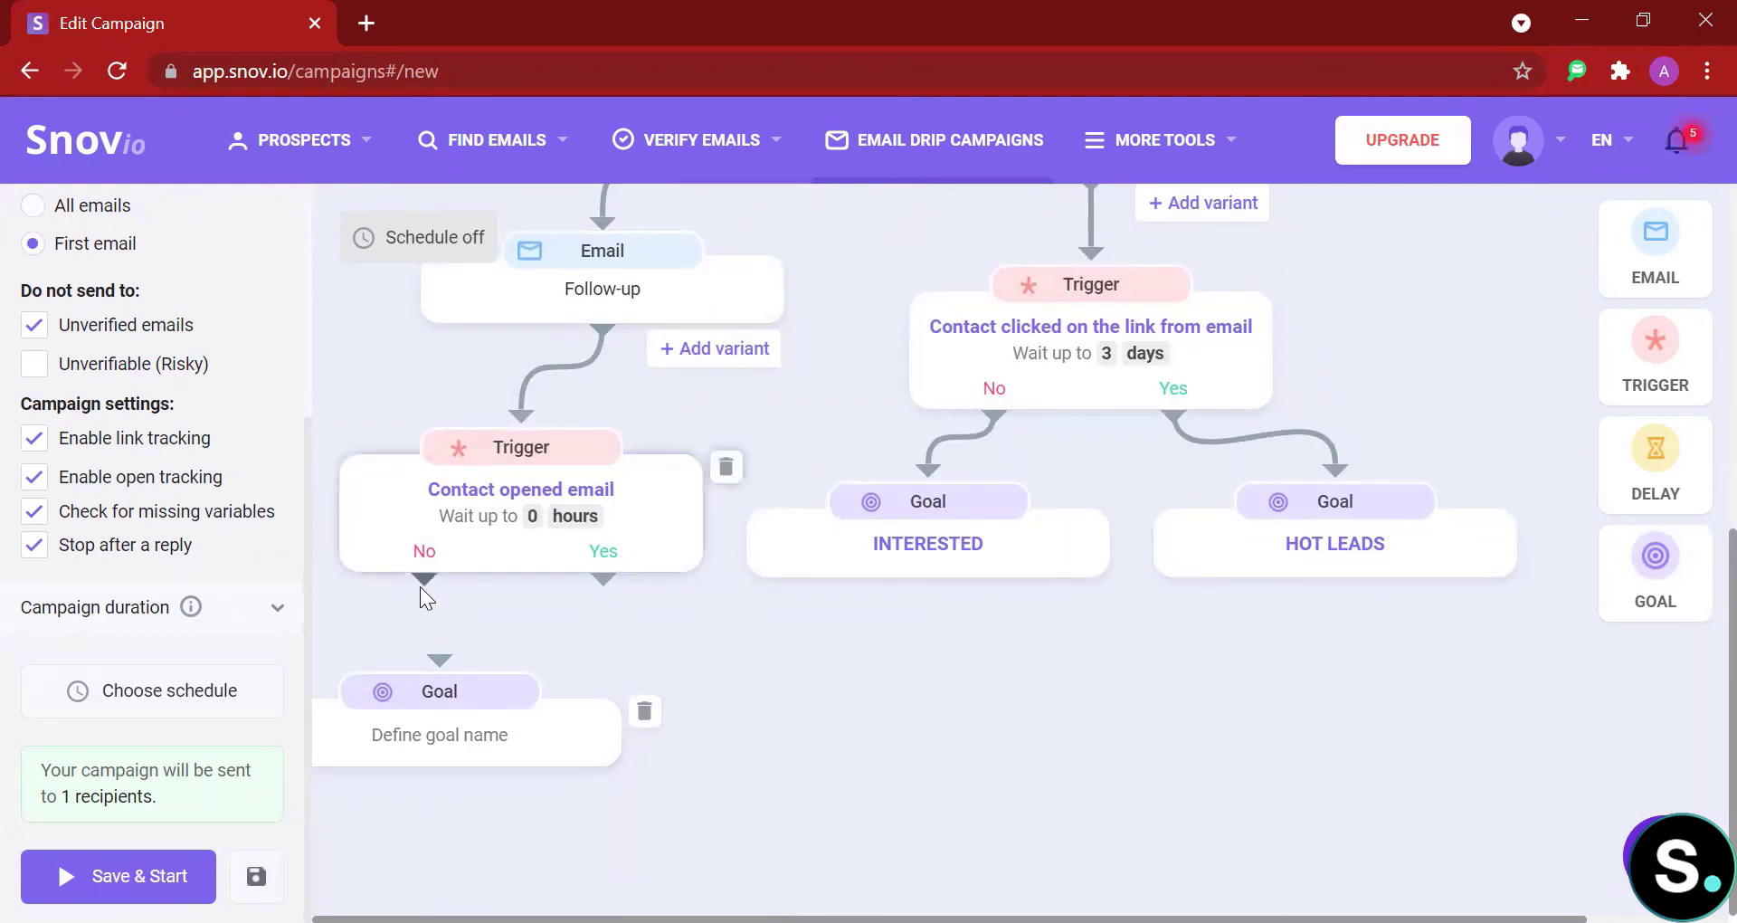
left_click_drag(426, 598, 436, 695)
type("NOT INTERESTED")
left_click(868, 729)
scroll(873, 737, "up", 3)
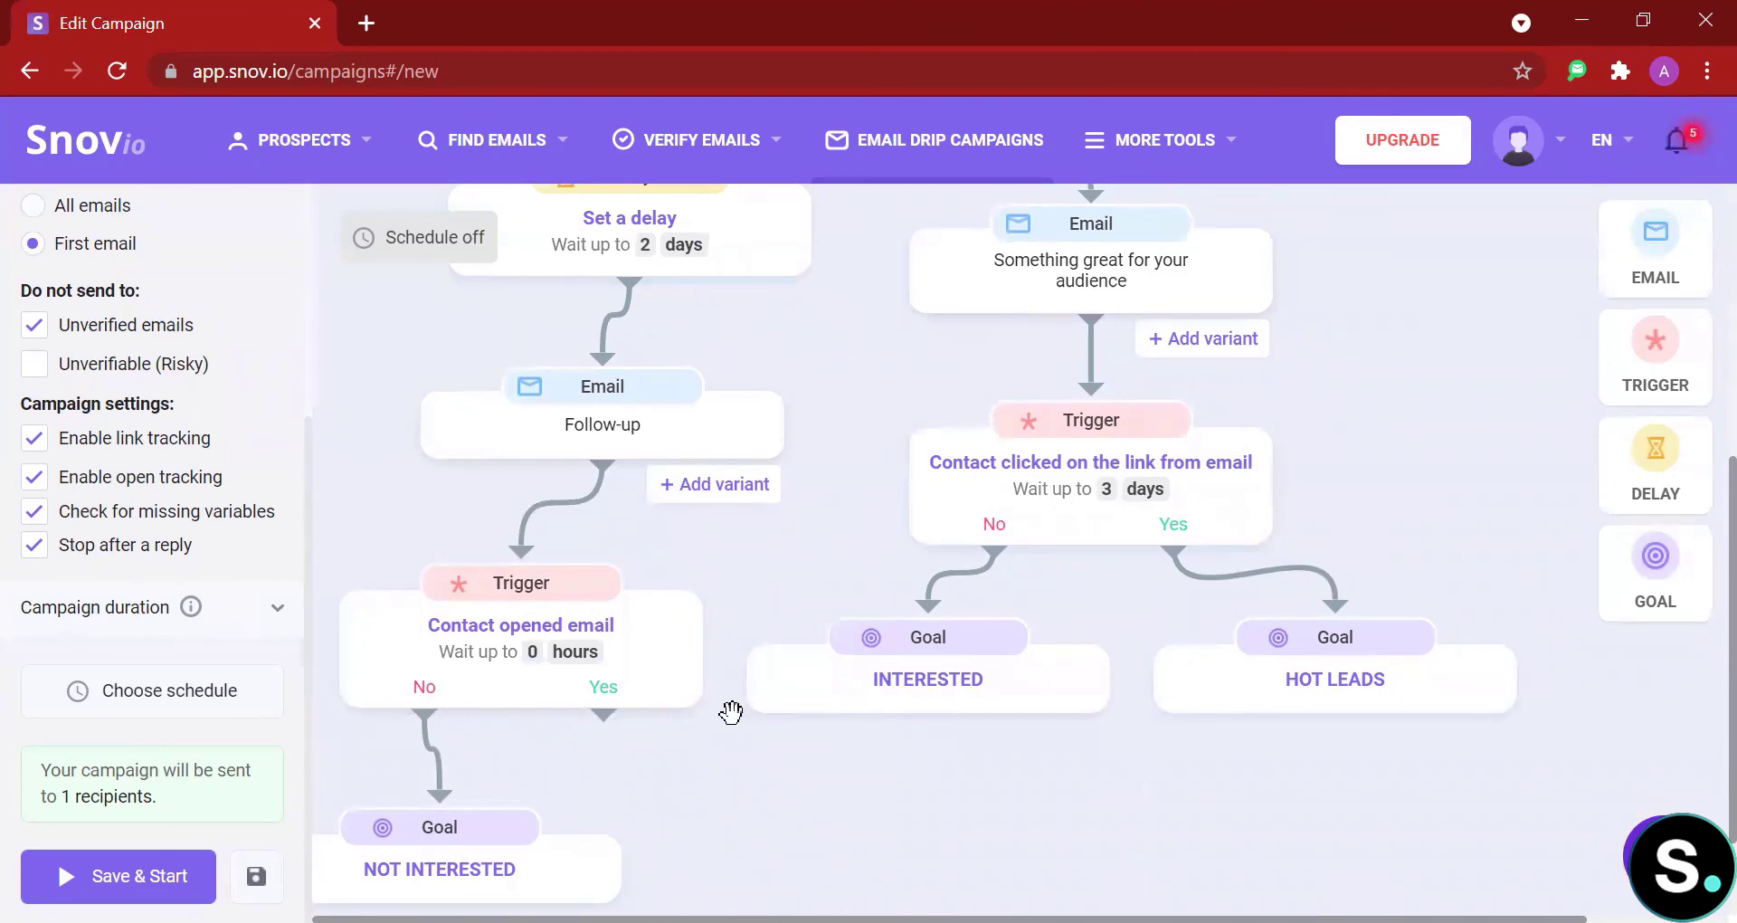
Connect the Yes branch of the Trigger below the Follow-up email to the "Something great for your audience" email
scroll(688, 787, "up", 3)
left_click(606, 858)
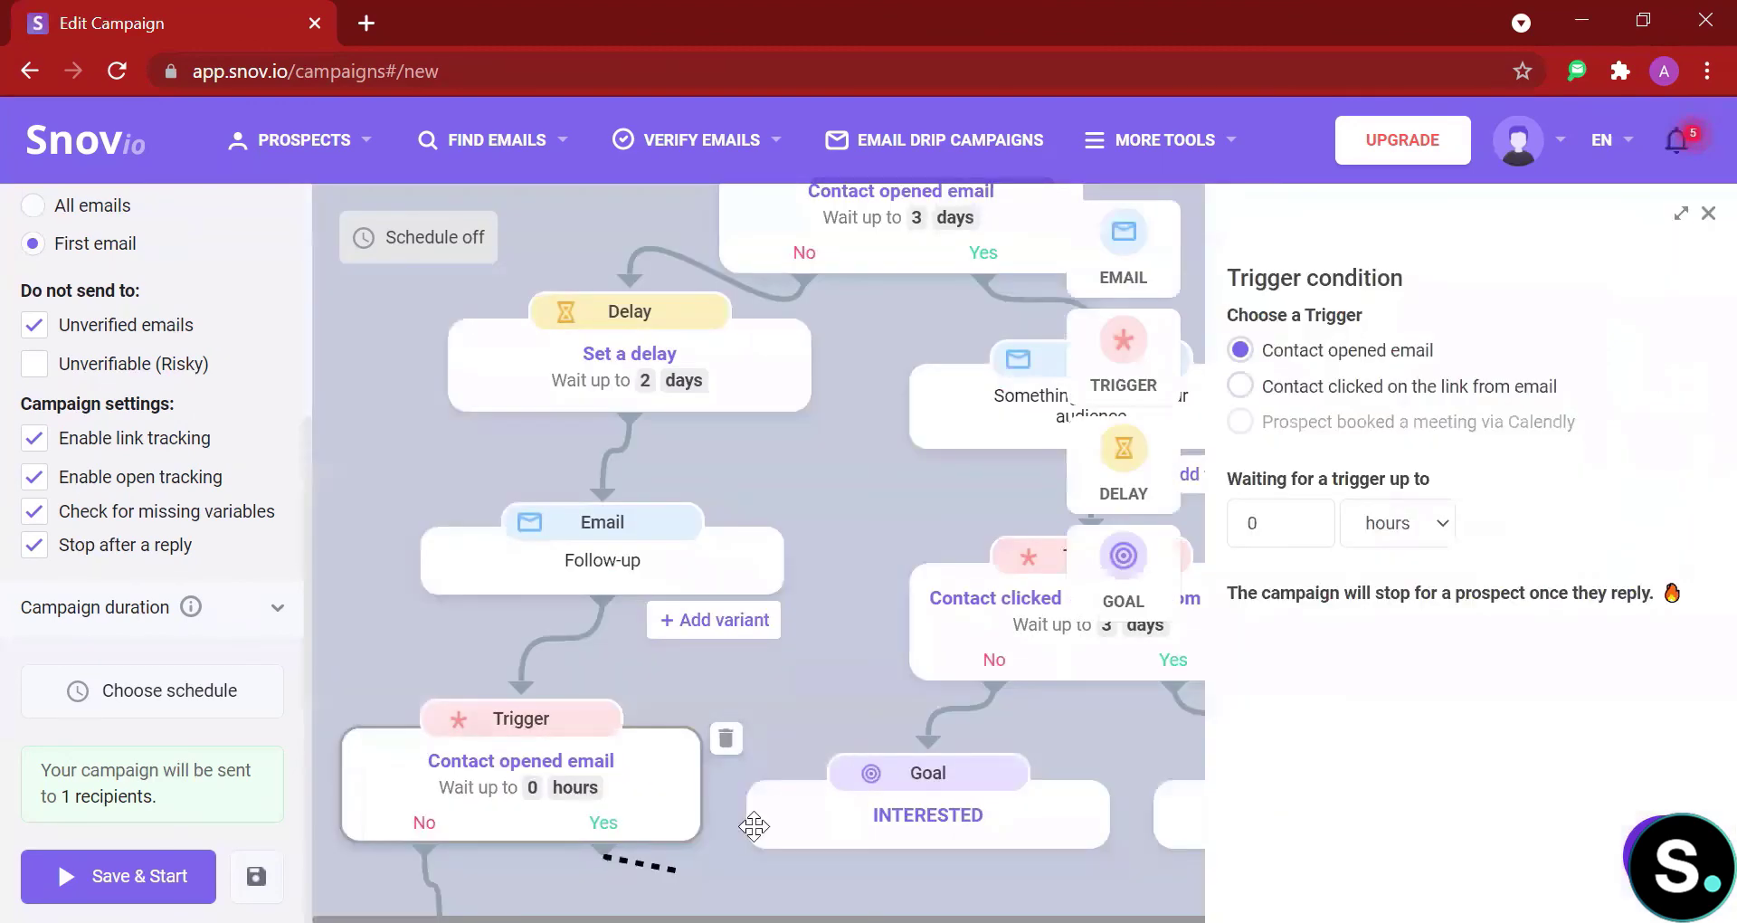
left_click_drag(778, 801, 1029, 349)
Rearrange the Follow-up email, its Trigger and the NOT INTERESTED goal into a tidier flow, and close the email editor
left_click_drag(578, 536, 524, 563)
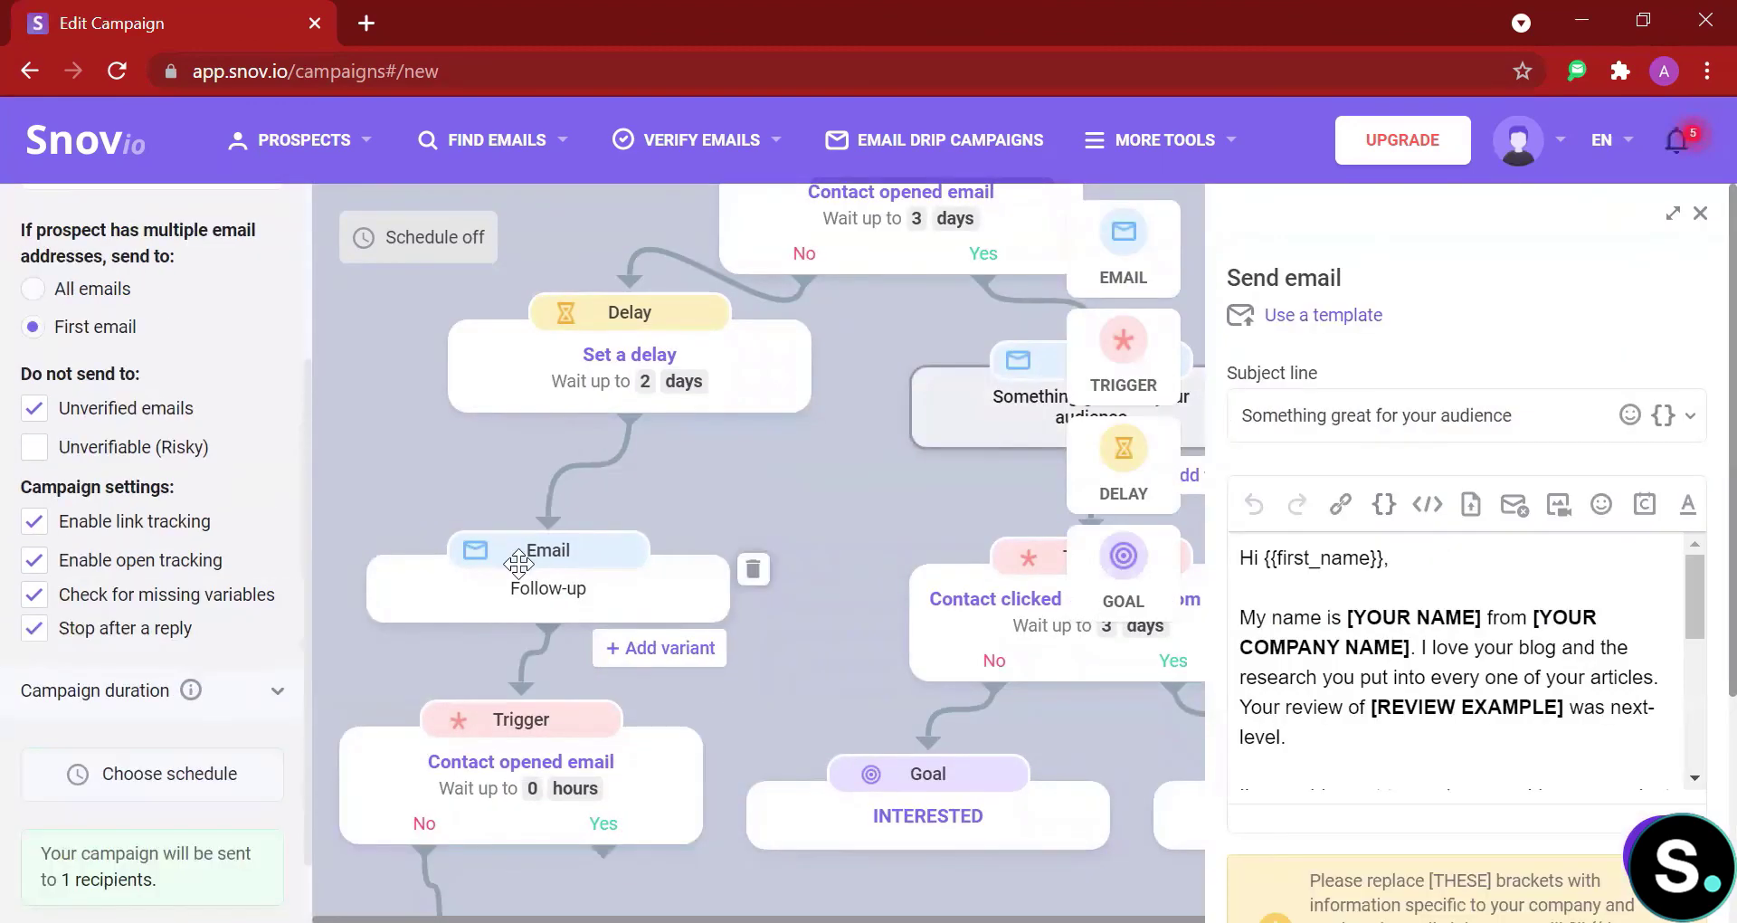
scroll(924, 240, "down", 3)
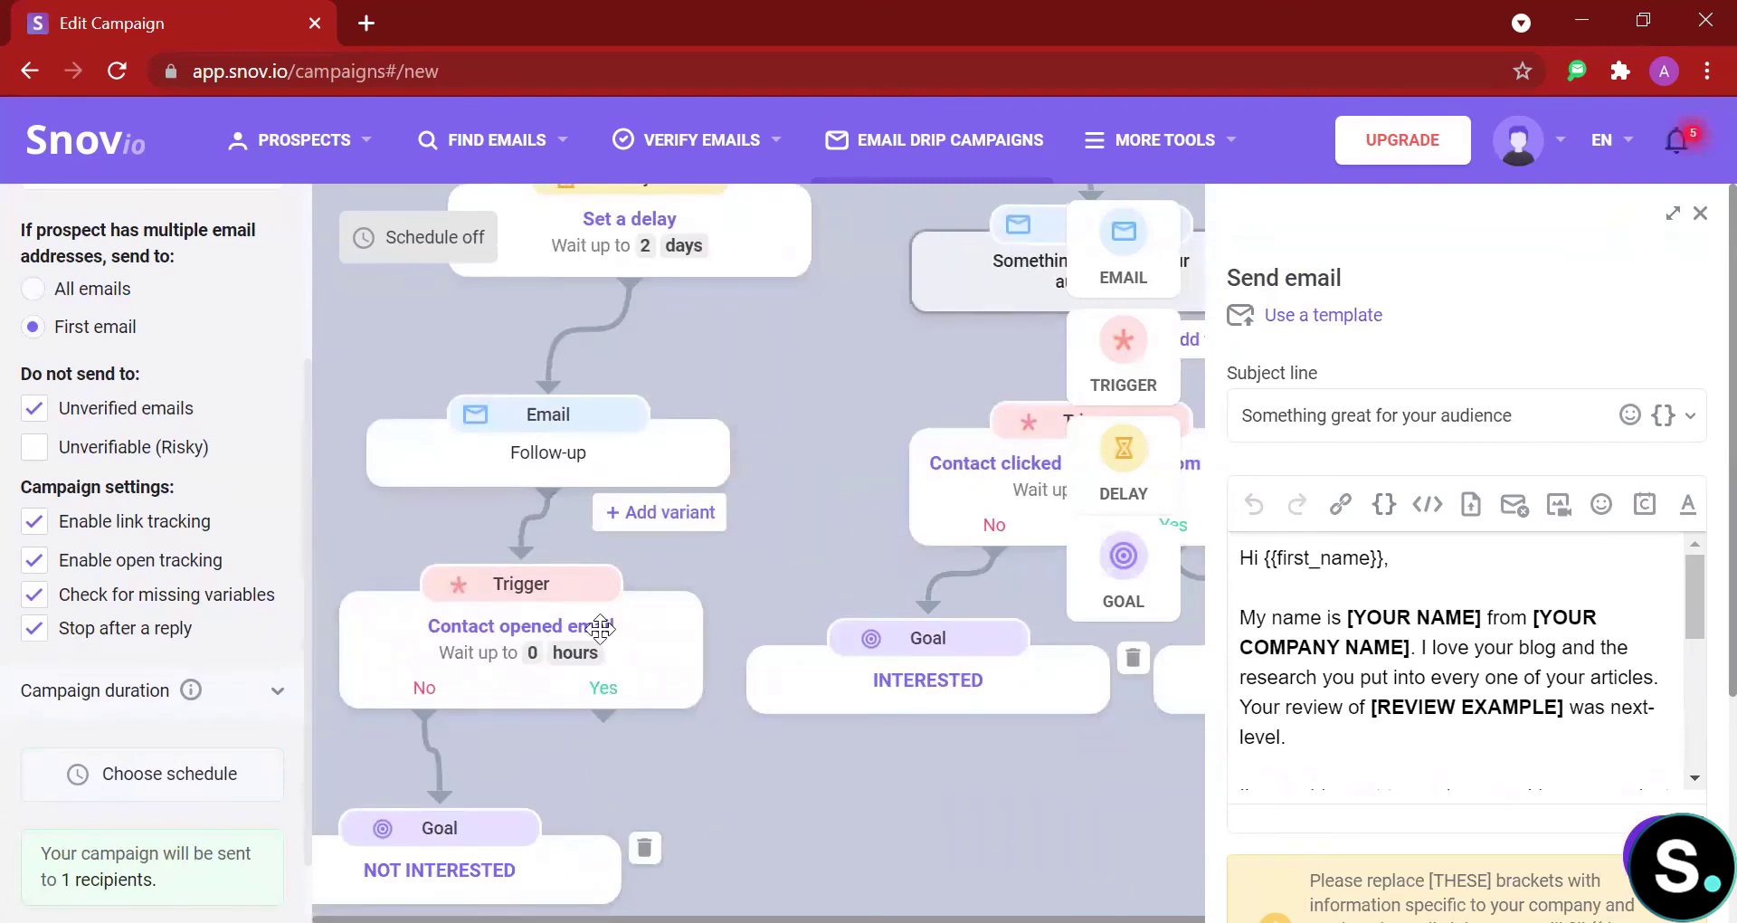
scroll(485, 540, "up", 6)
left_click_drag(511, 727, 521, 663)
scroll(521, 663, "down", 3)
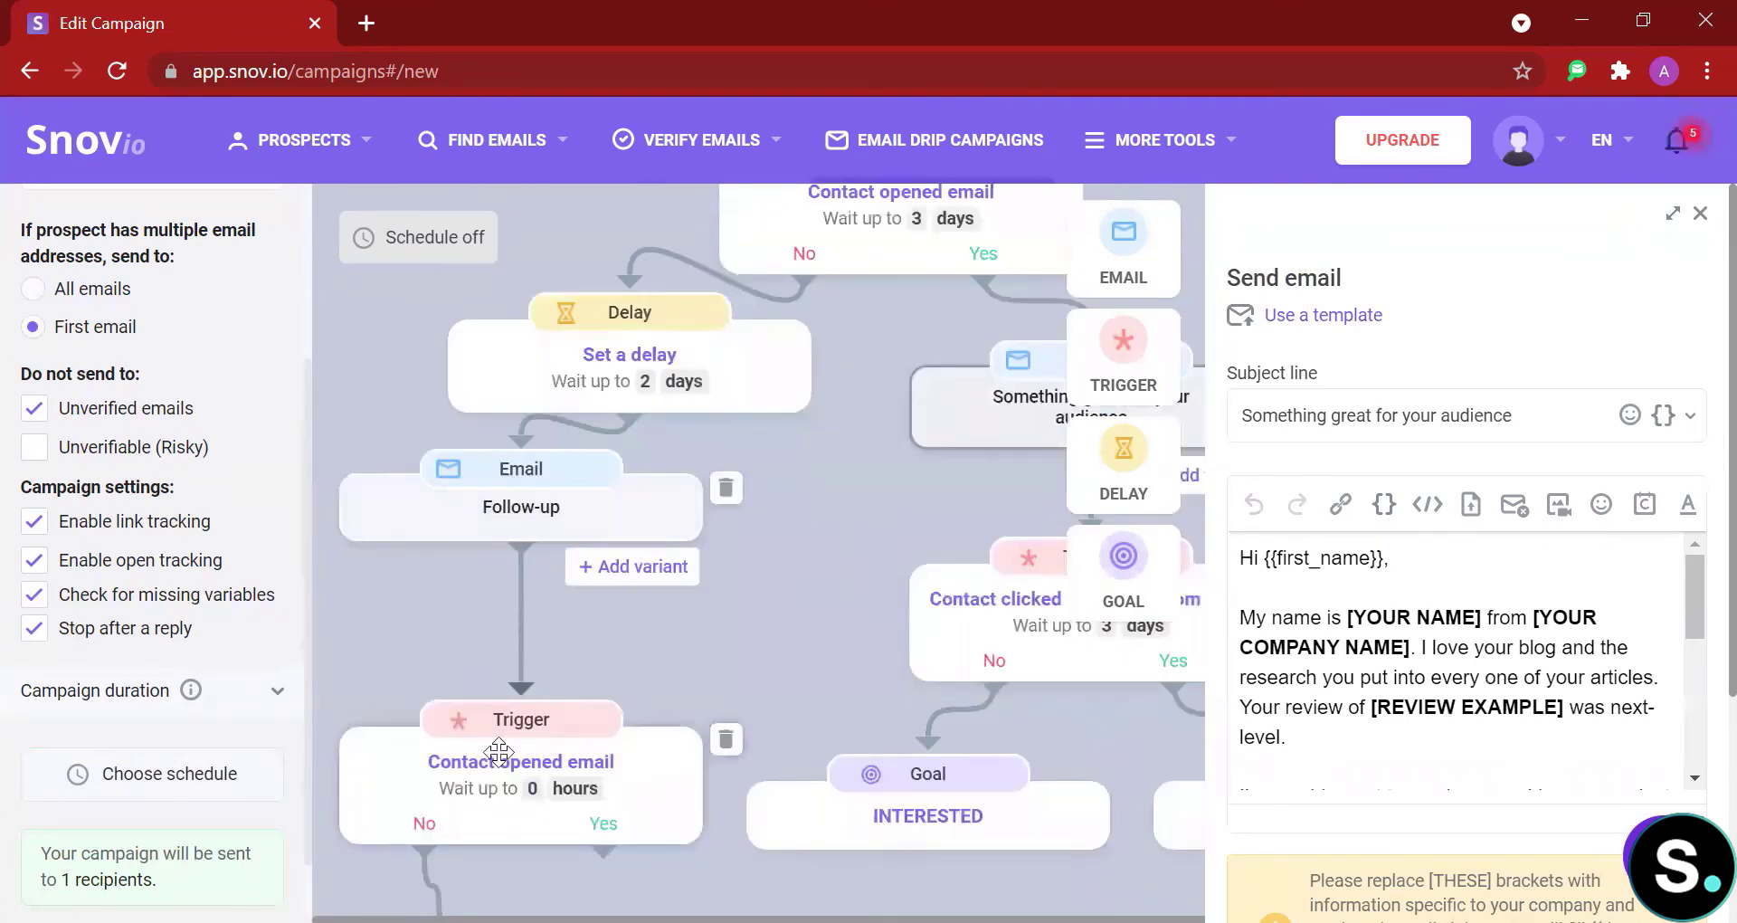
left_click_drag(511, 719, 503, 650)
scroll(503, 650, "down", 5)
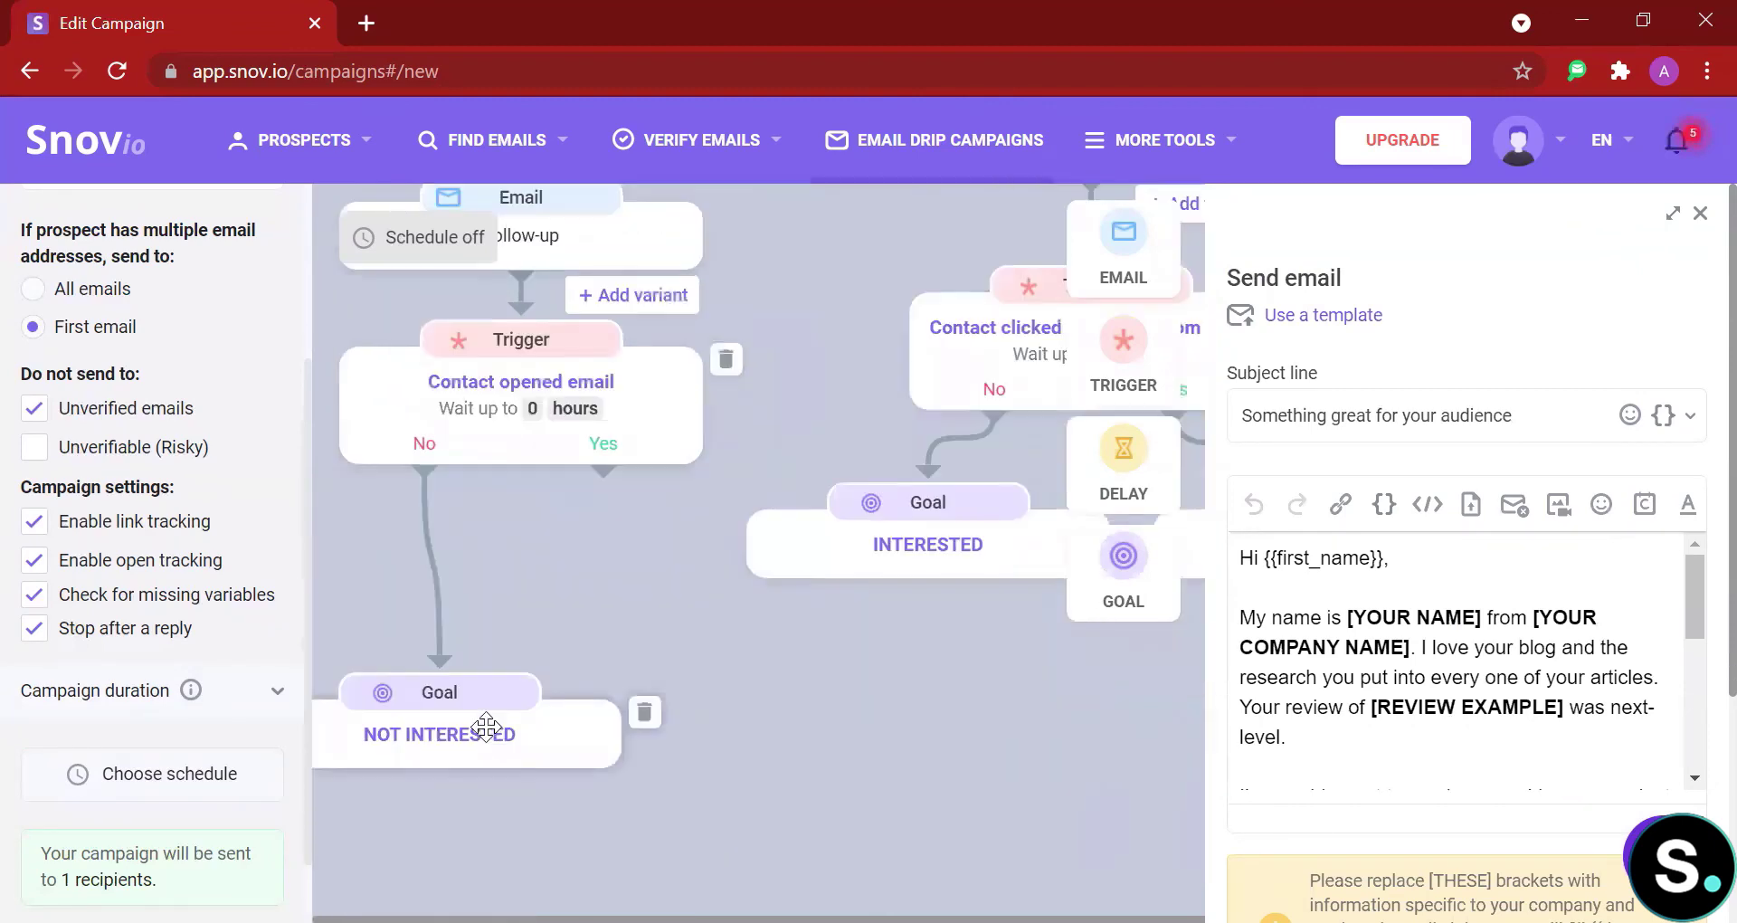
left_click_drag(488, 724, 552, 706)
scroll(498, 571, "up", 2)
left_click(547, 563)
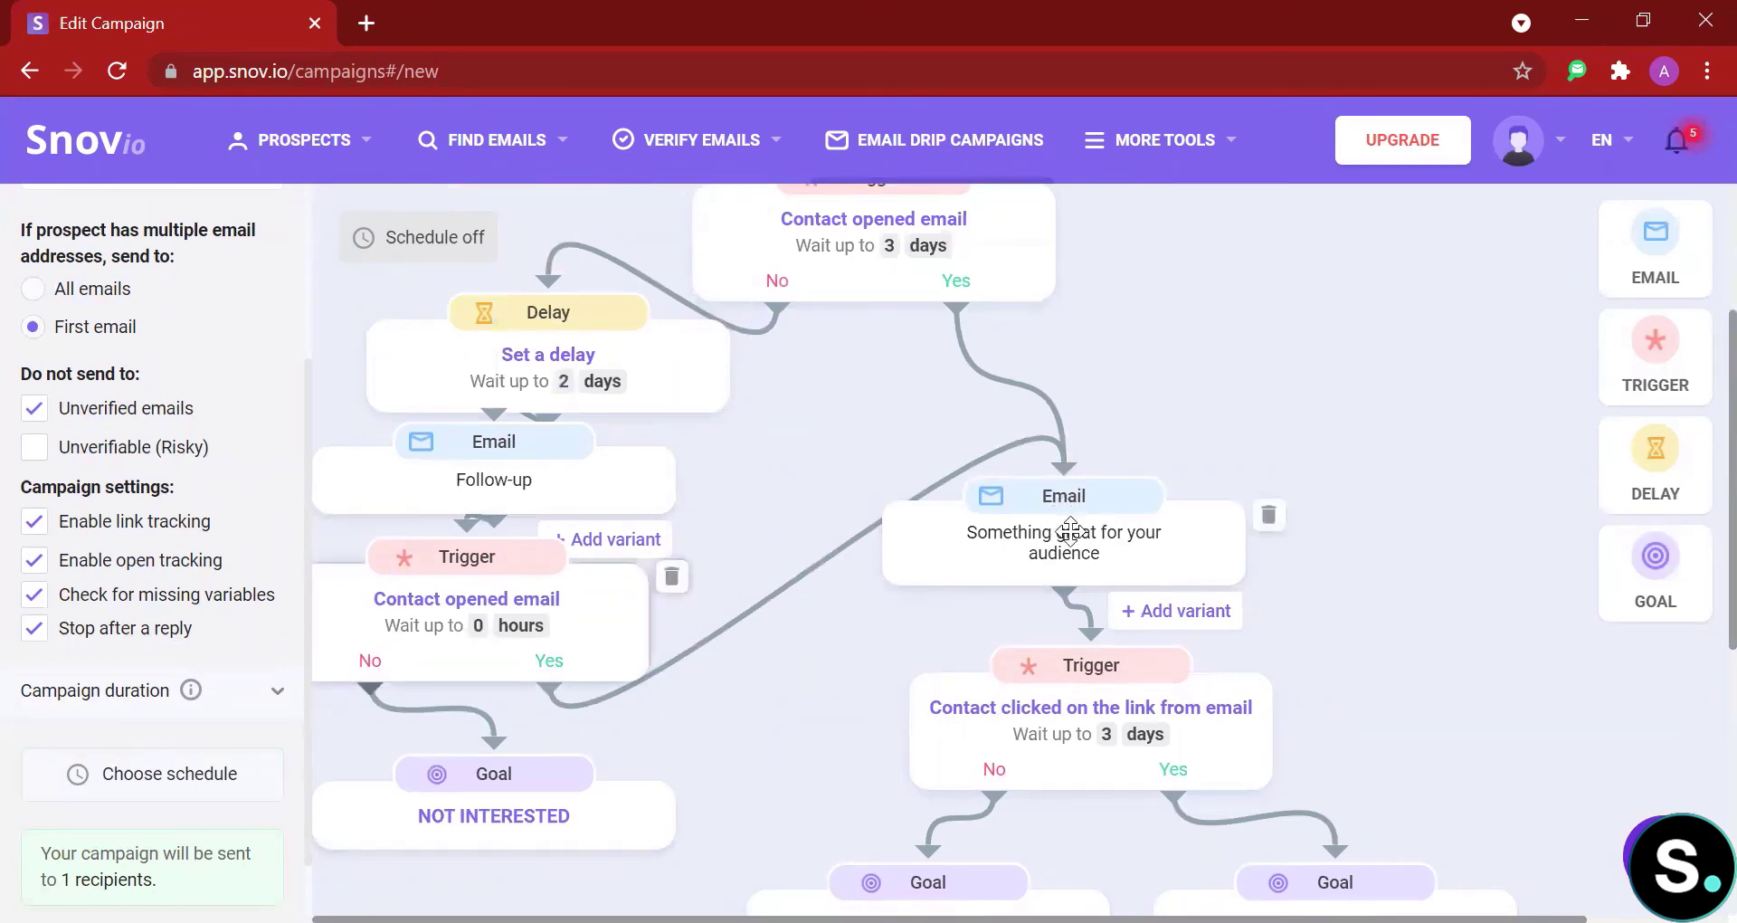
Check the link joining the Follow-up Trigger's Yes branch to the template email, and save the campaign without starting it
scroll(1193, 529, "down", 2)
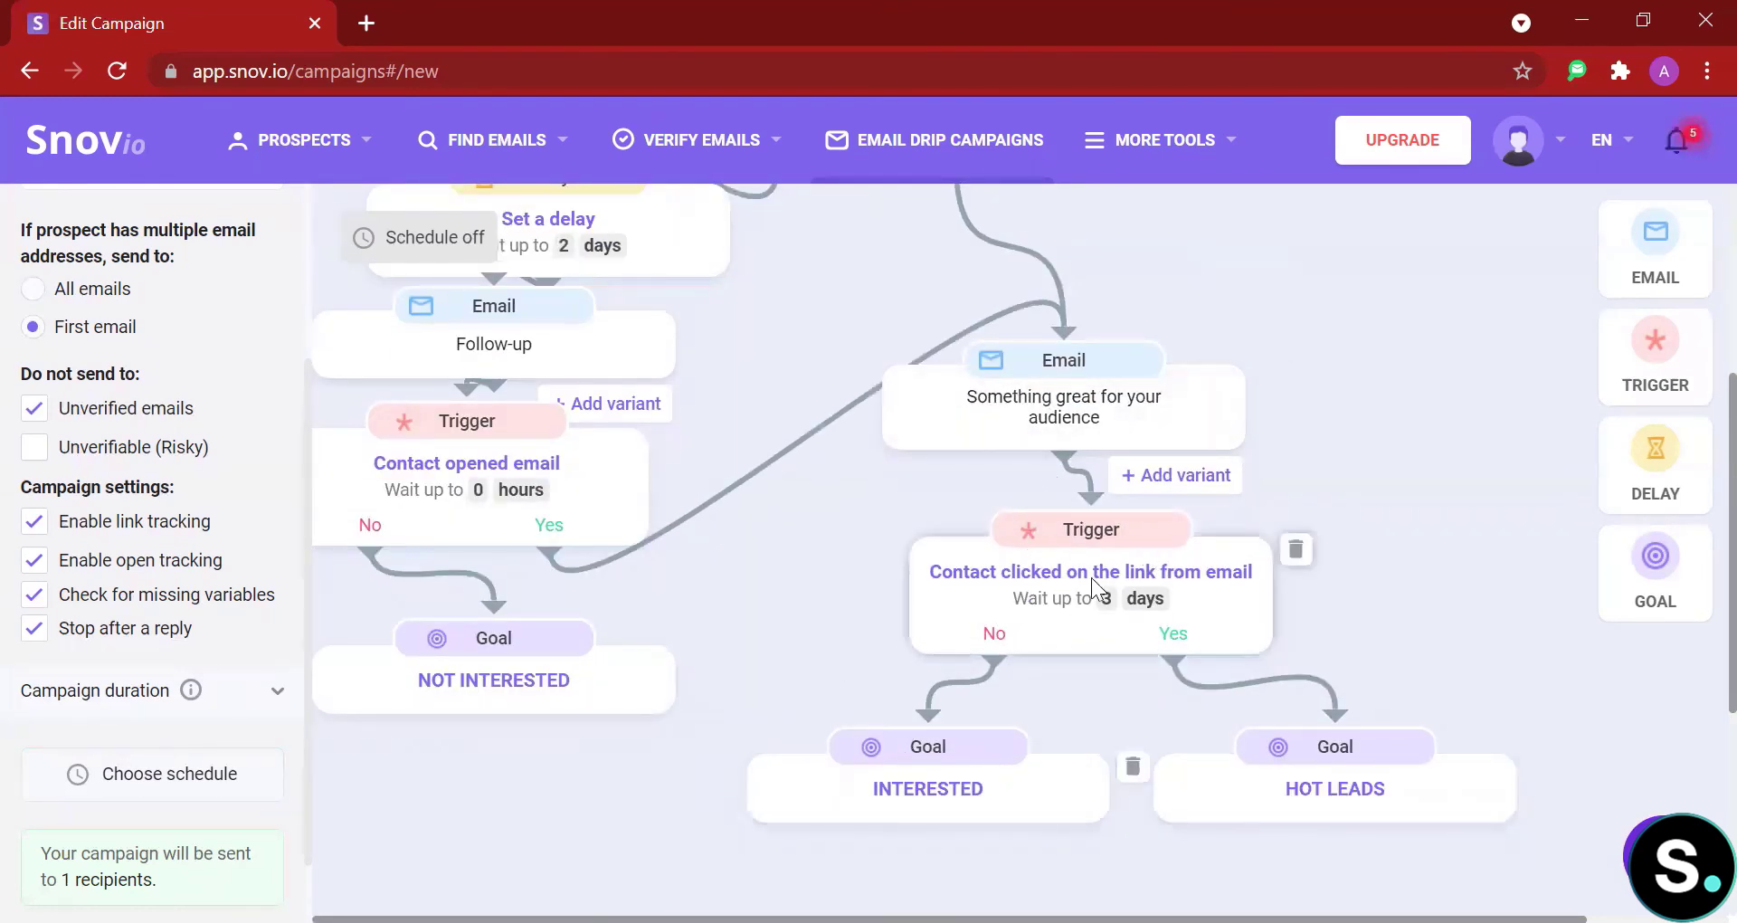
scroll(858, 718, "up", 2)
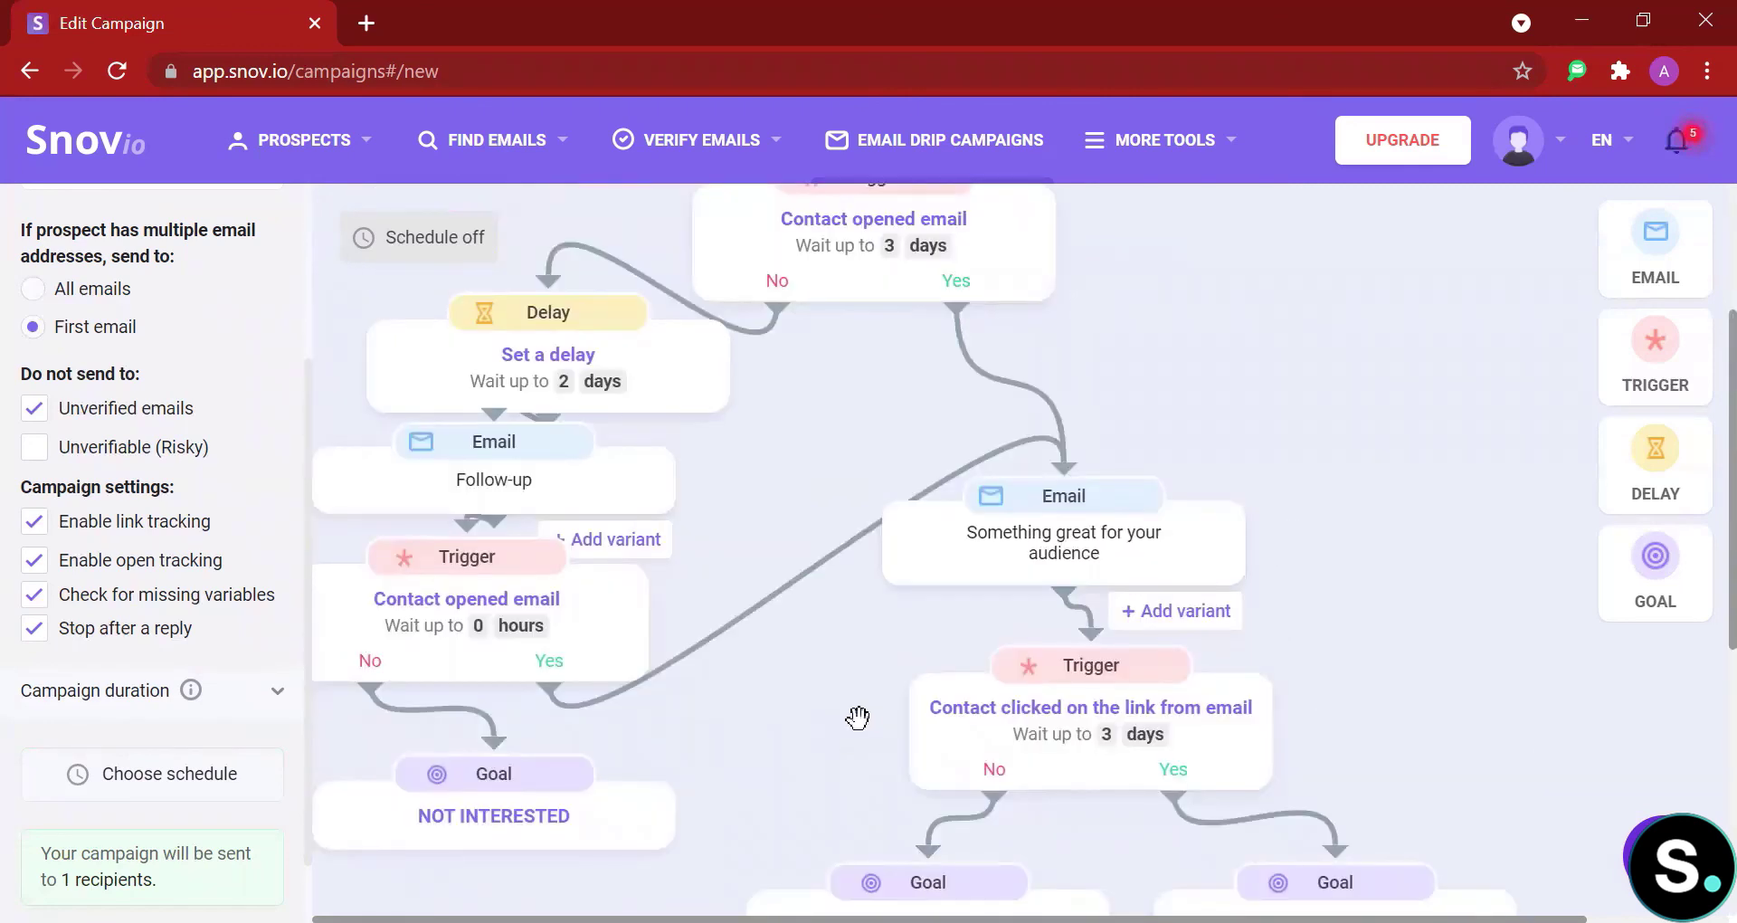
left_click(752, 621)
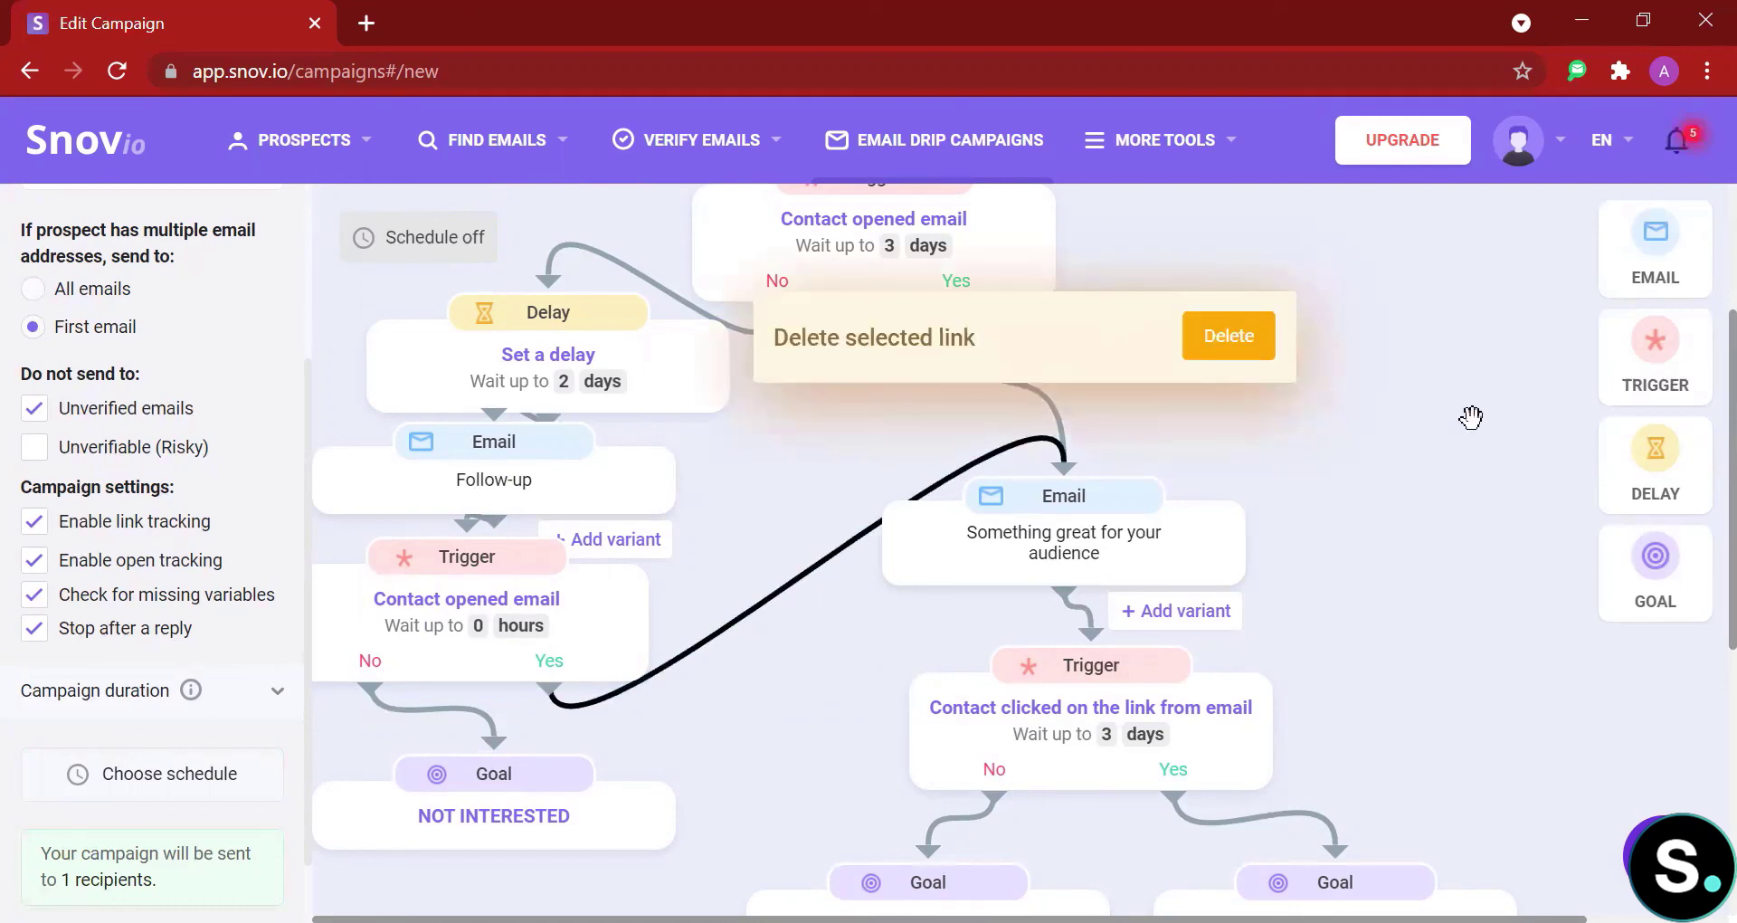
scroll(1369, 718, "down", 1)
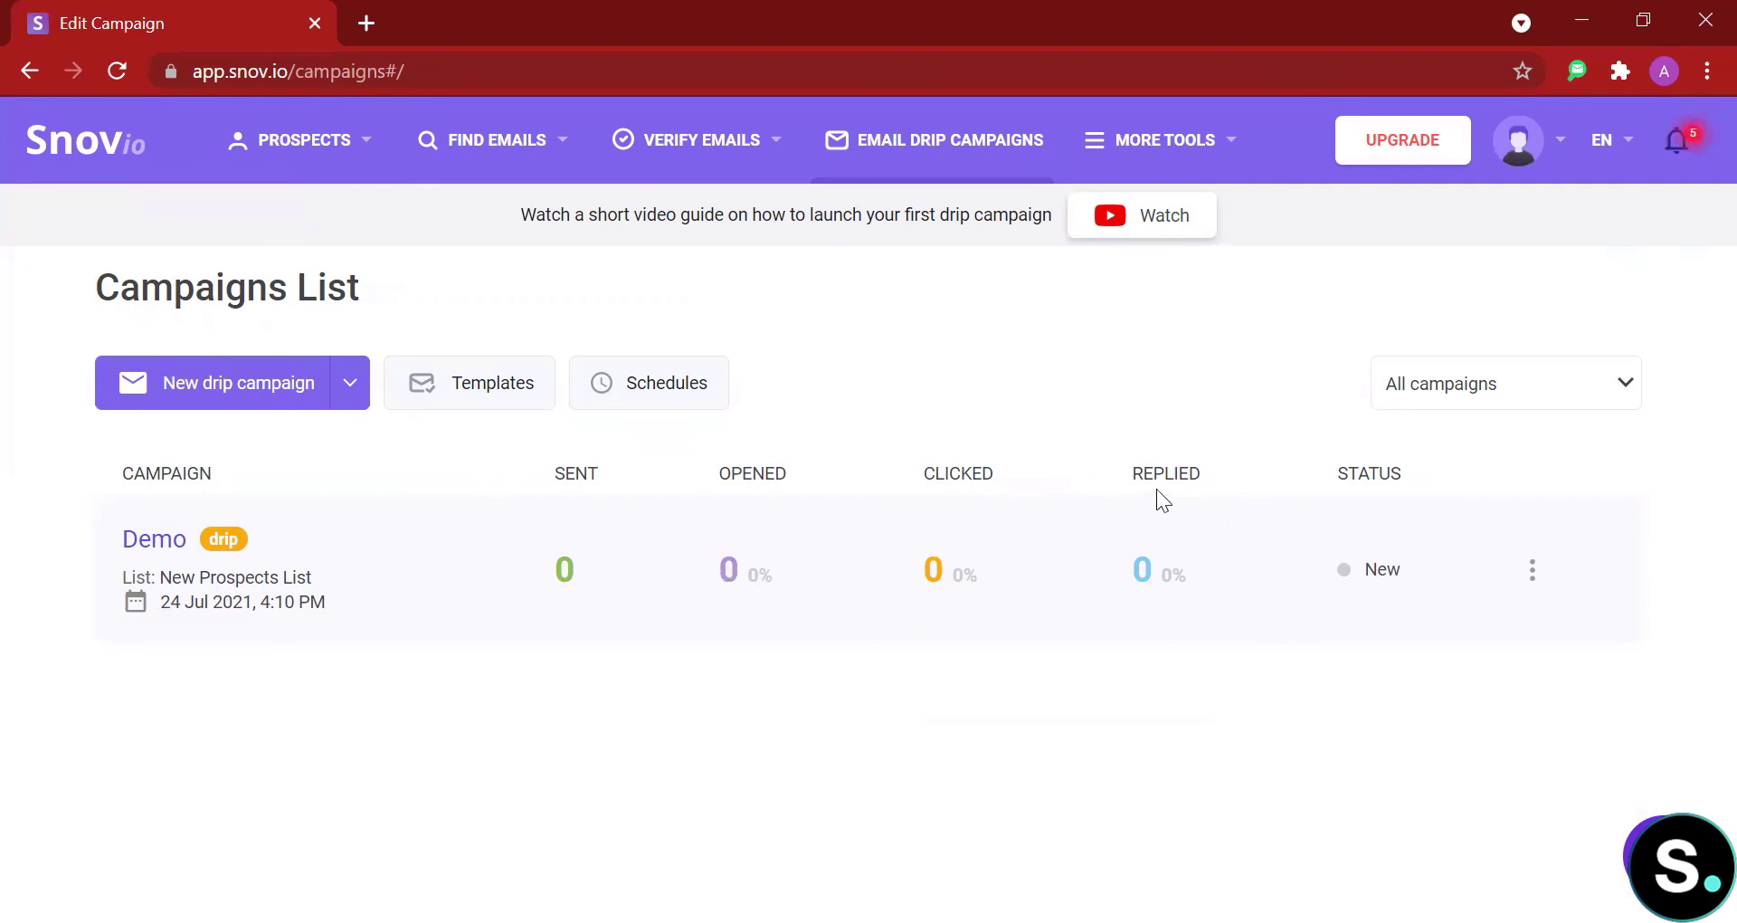
View the available actions for the Demo campaign in the campaigns list, and dismiss them
left_click(1532, 571)
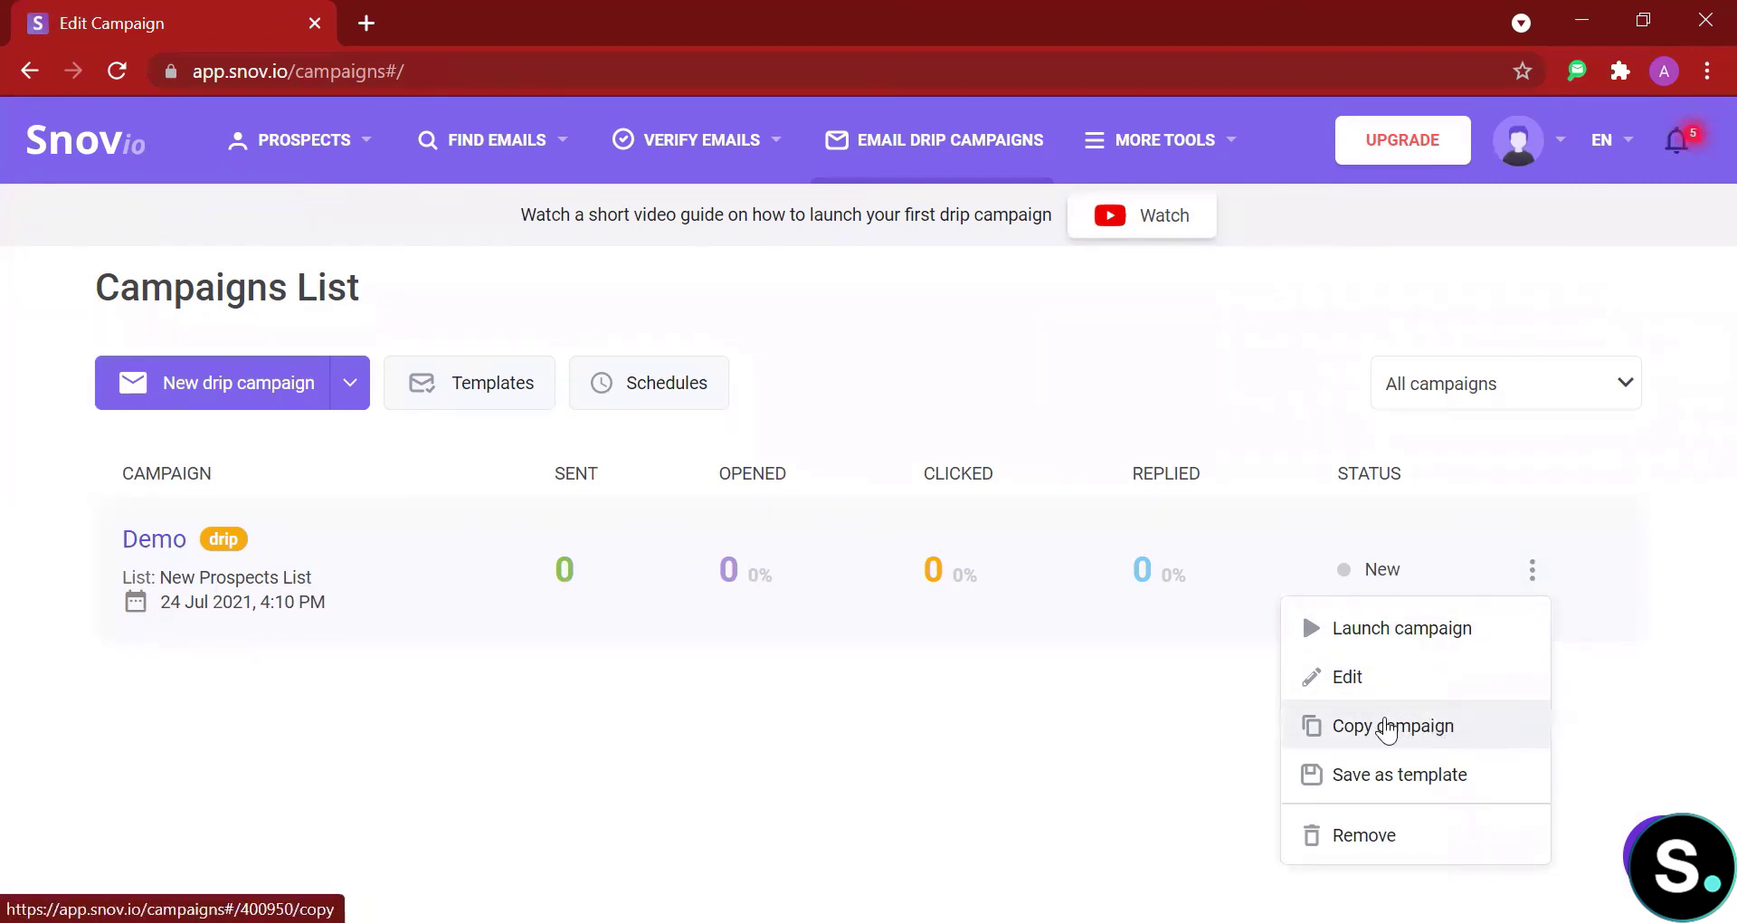
left_click(1097, 678)
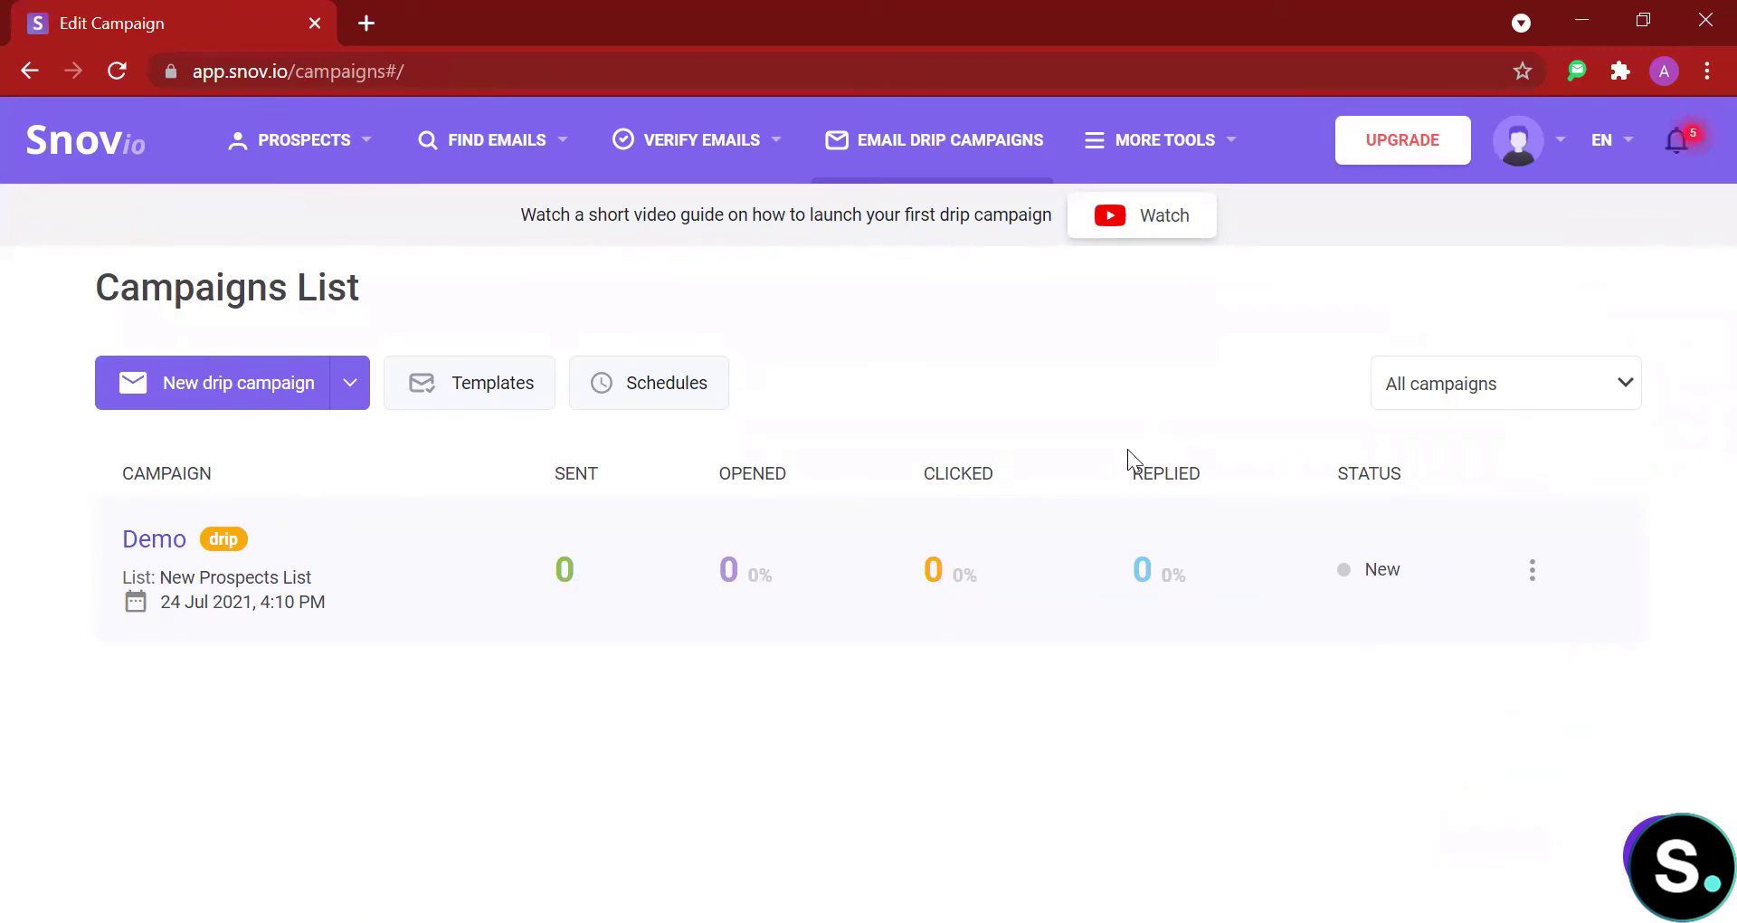